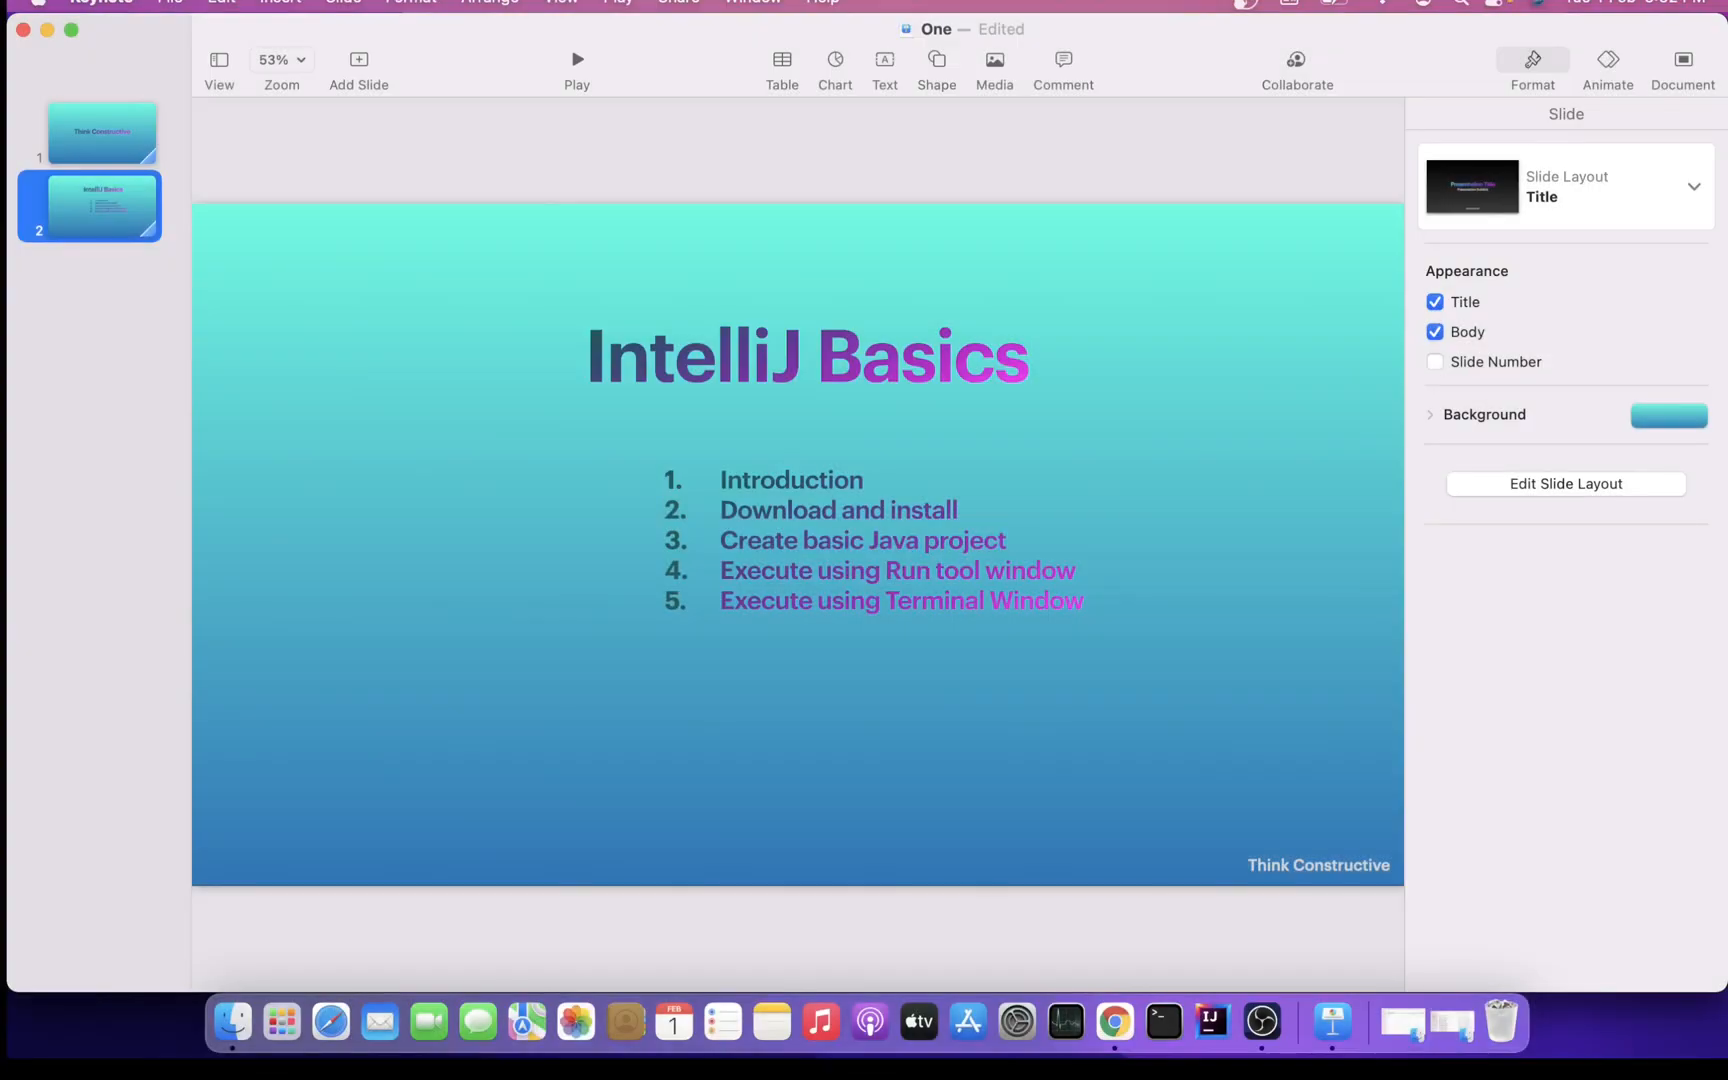
Switch to Chrome and run a Google search for 'intellij download'
left_click(1112, 1023)
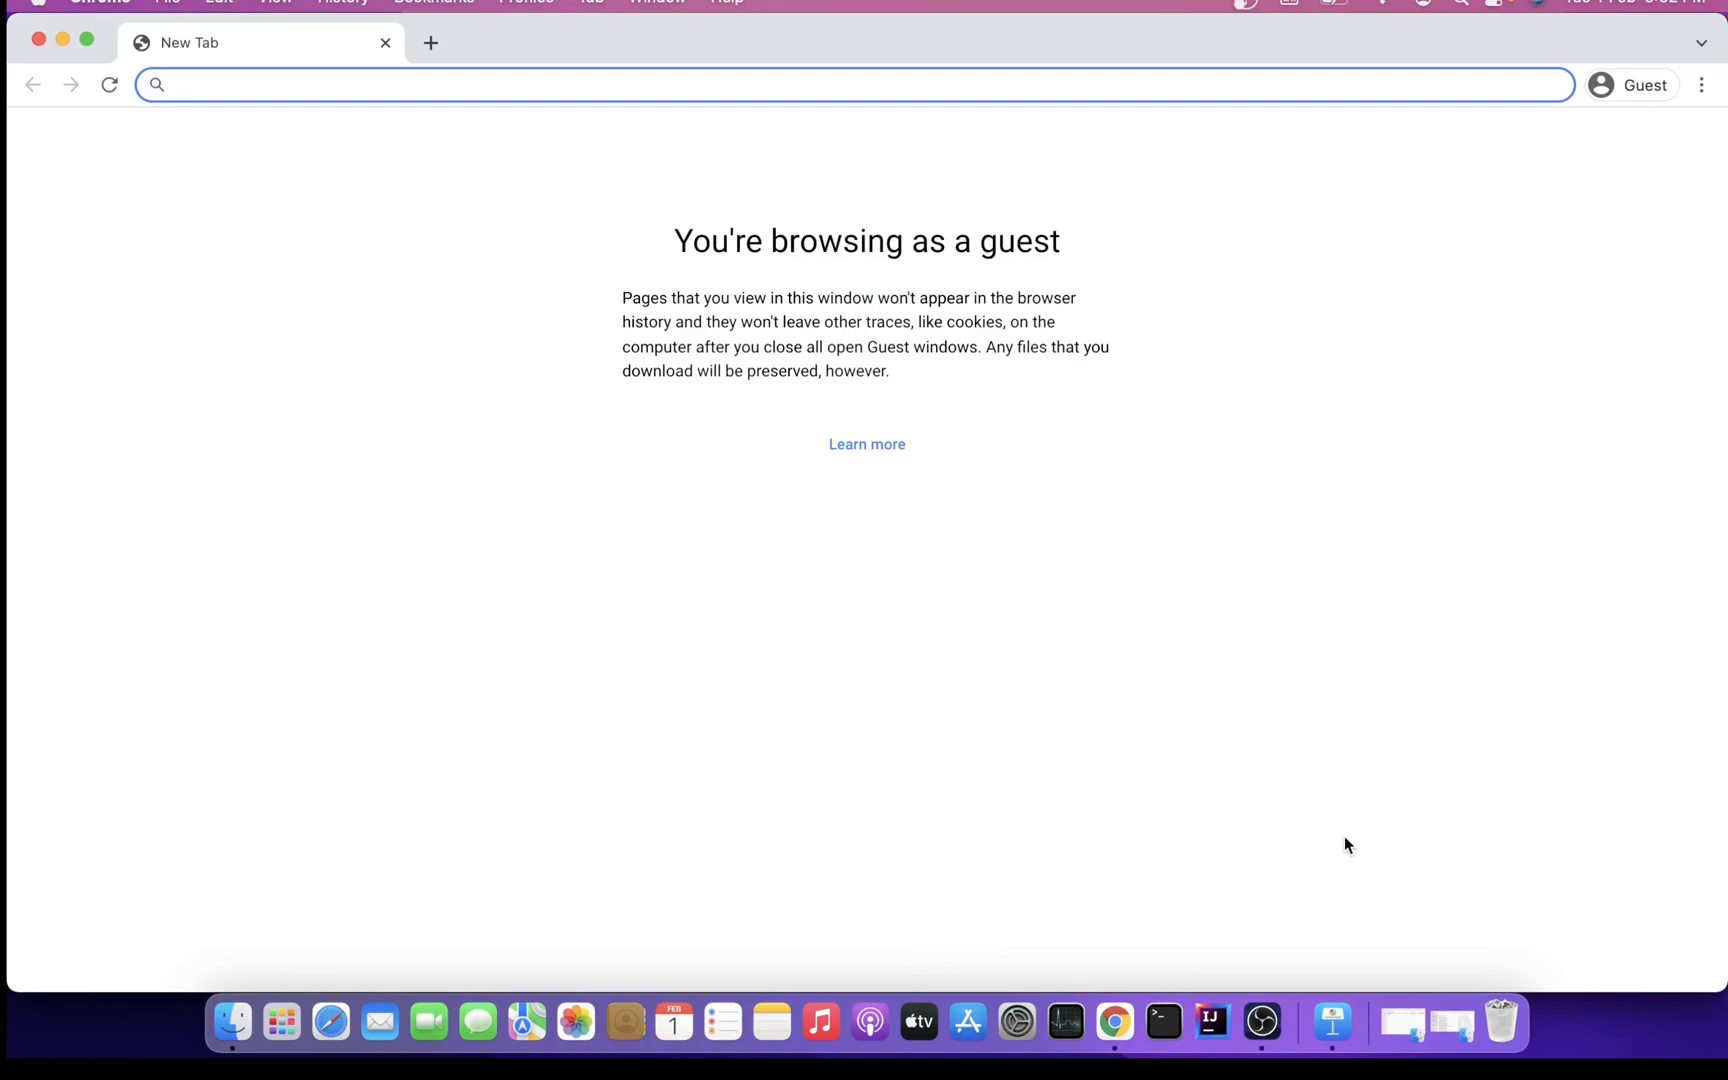
type("intellij")
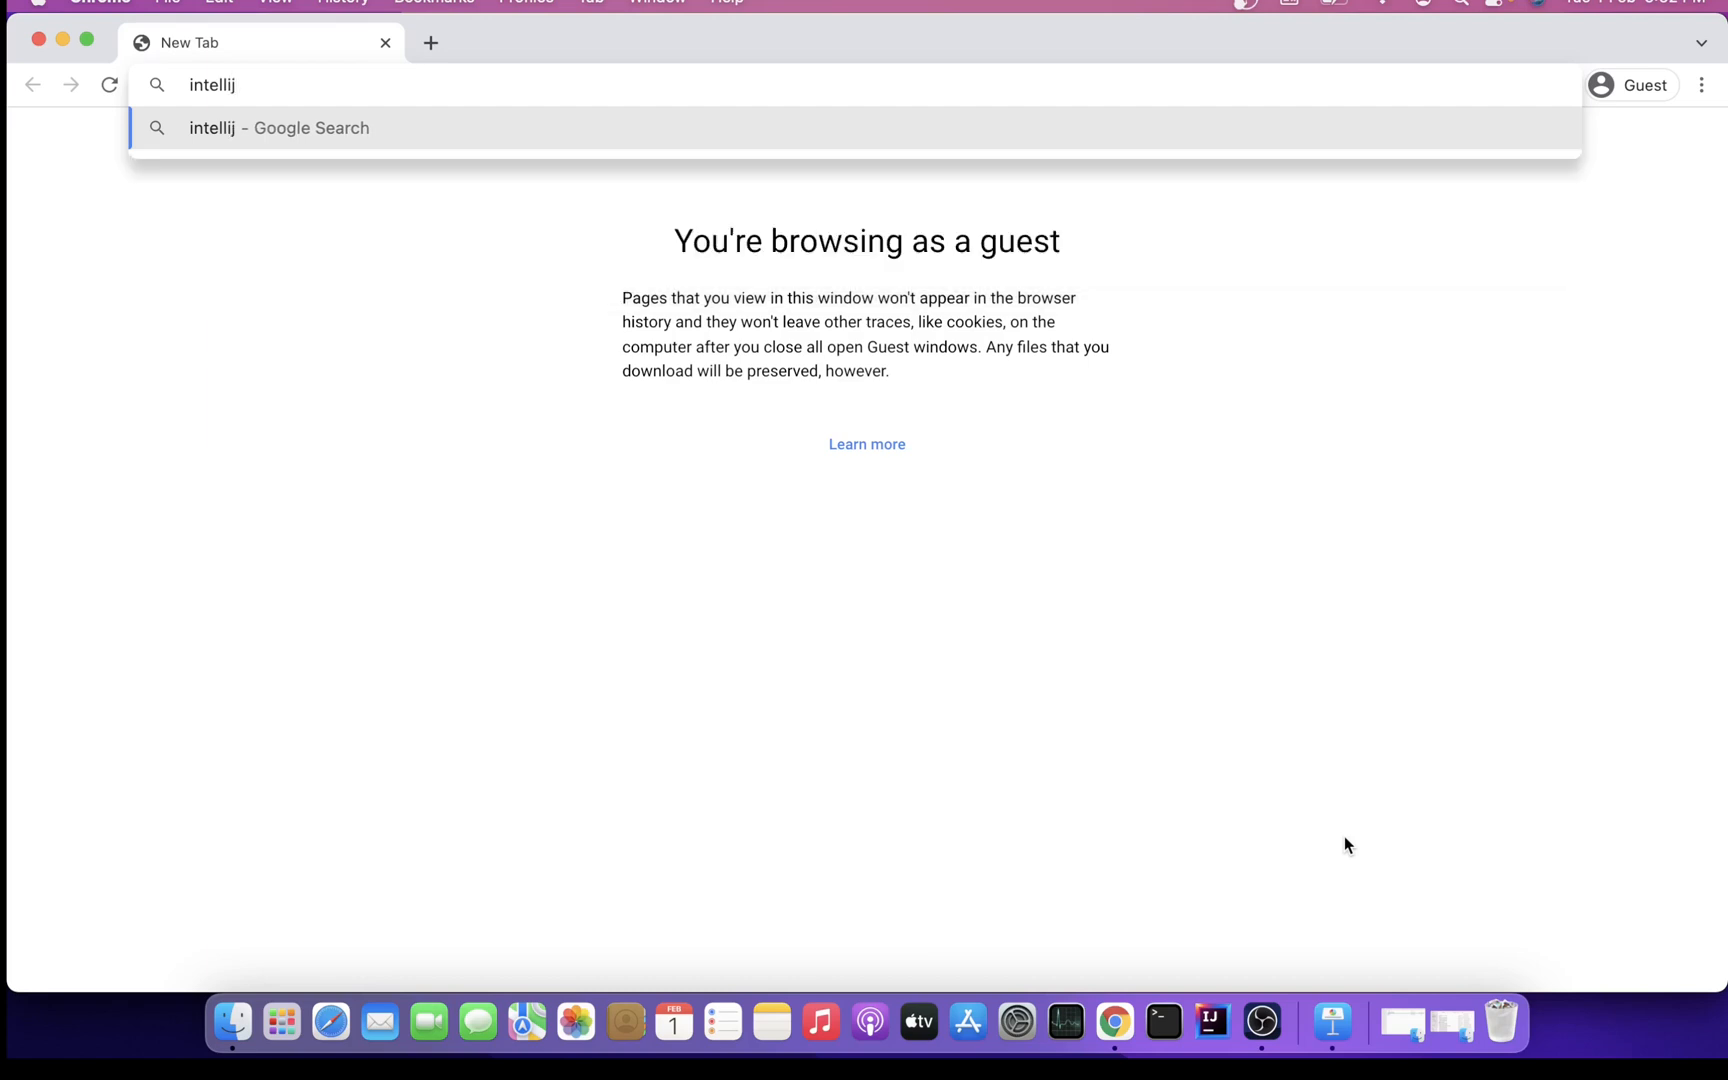
type(" download")
key("Return")
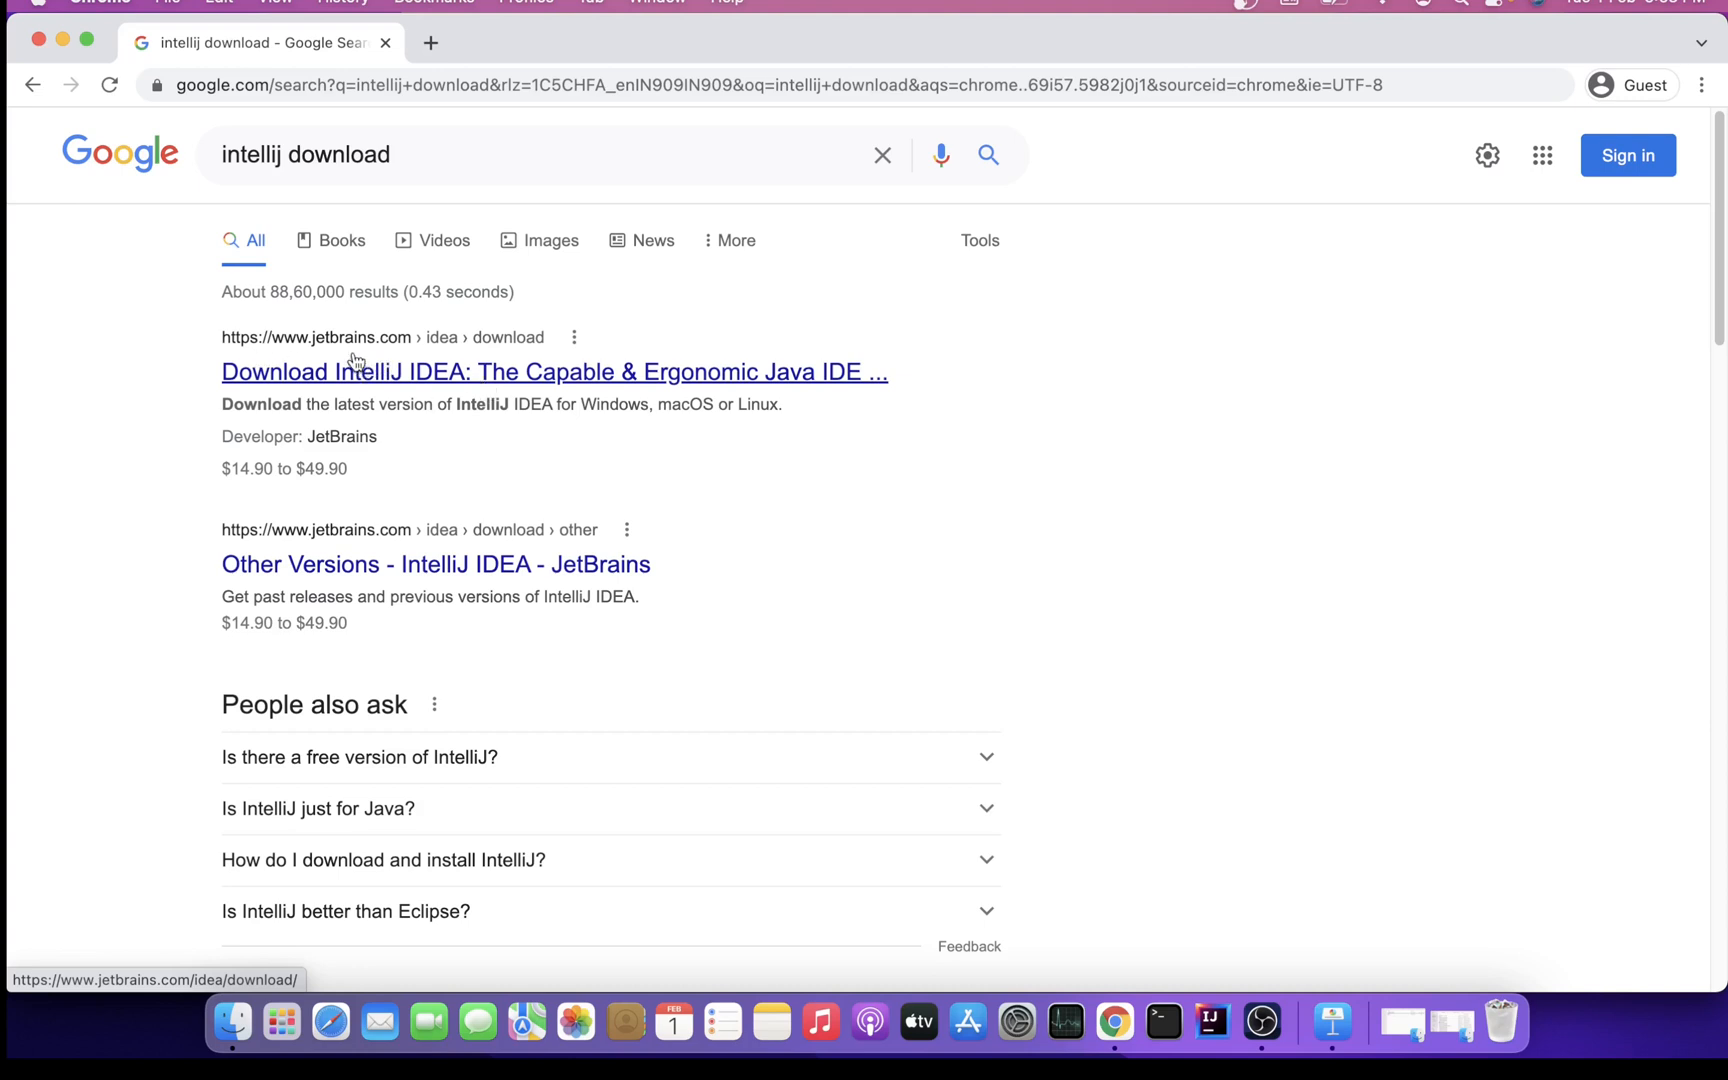
Land on the JetBrains IntelliJ IDEA download page and dismiss the cookie notice
left_click(386, 375)
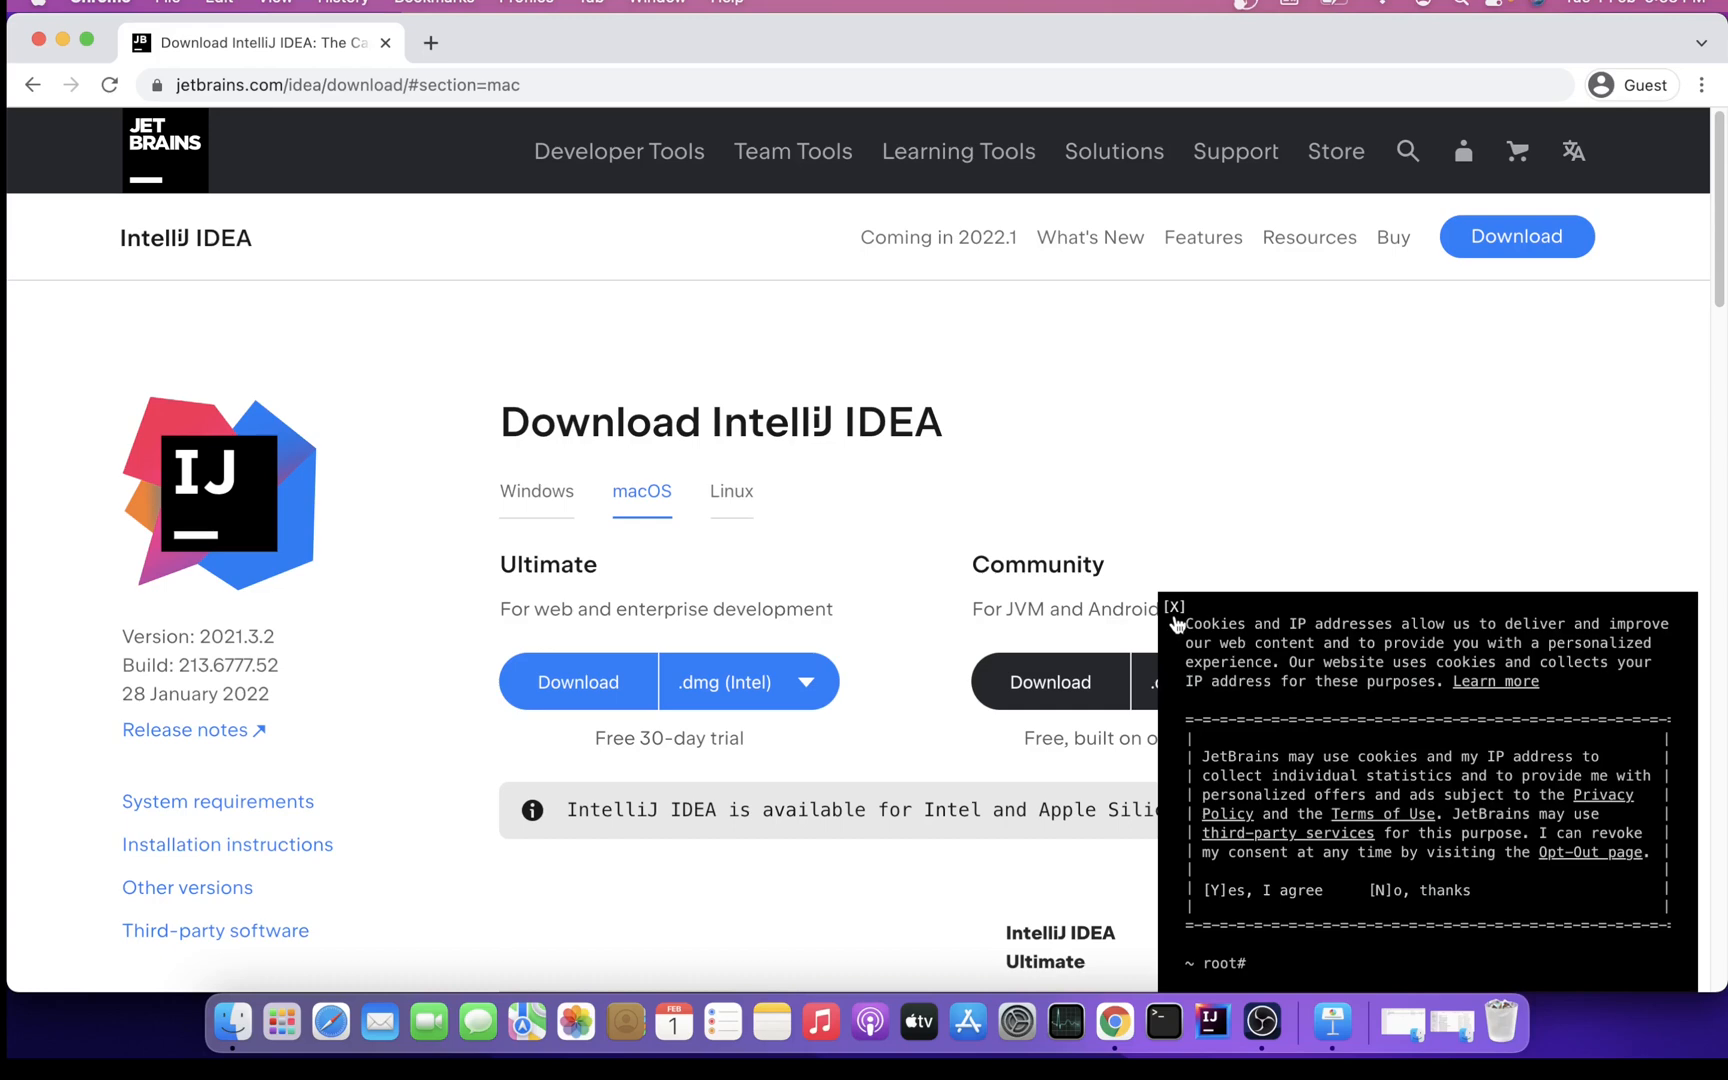
left_click(1174, 618)
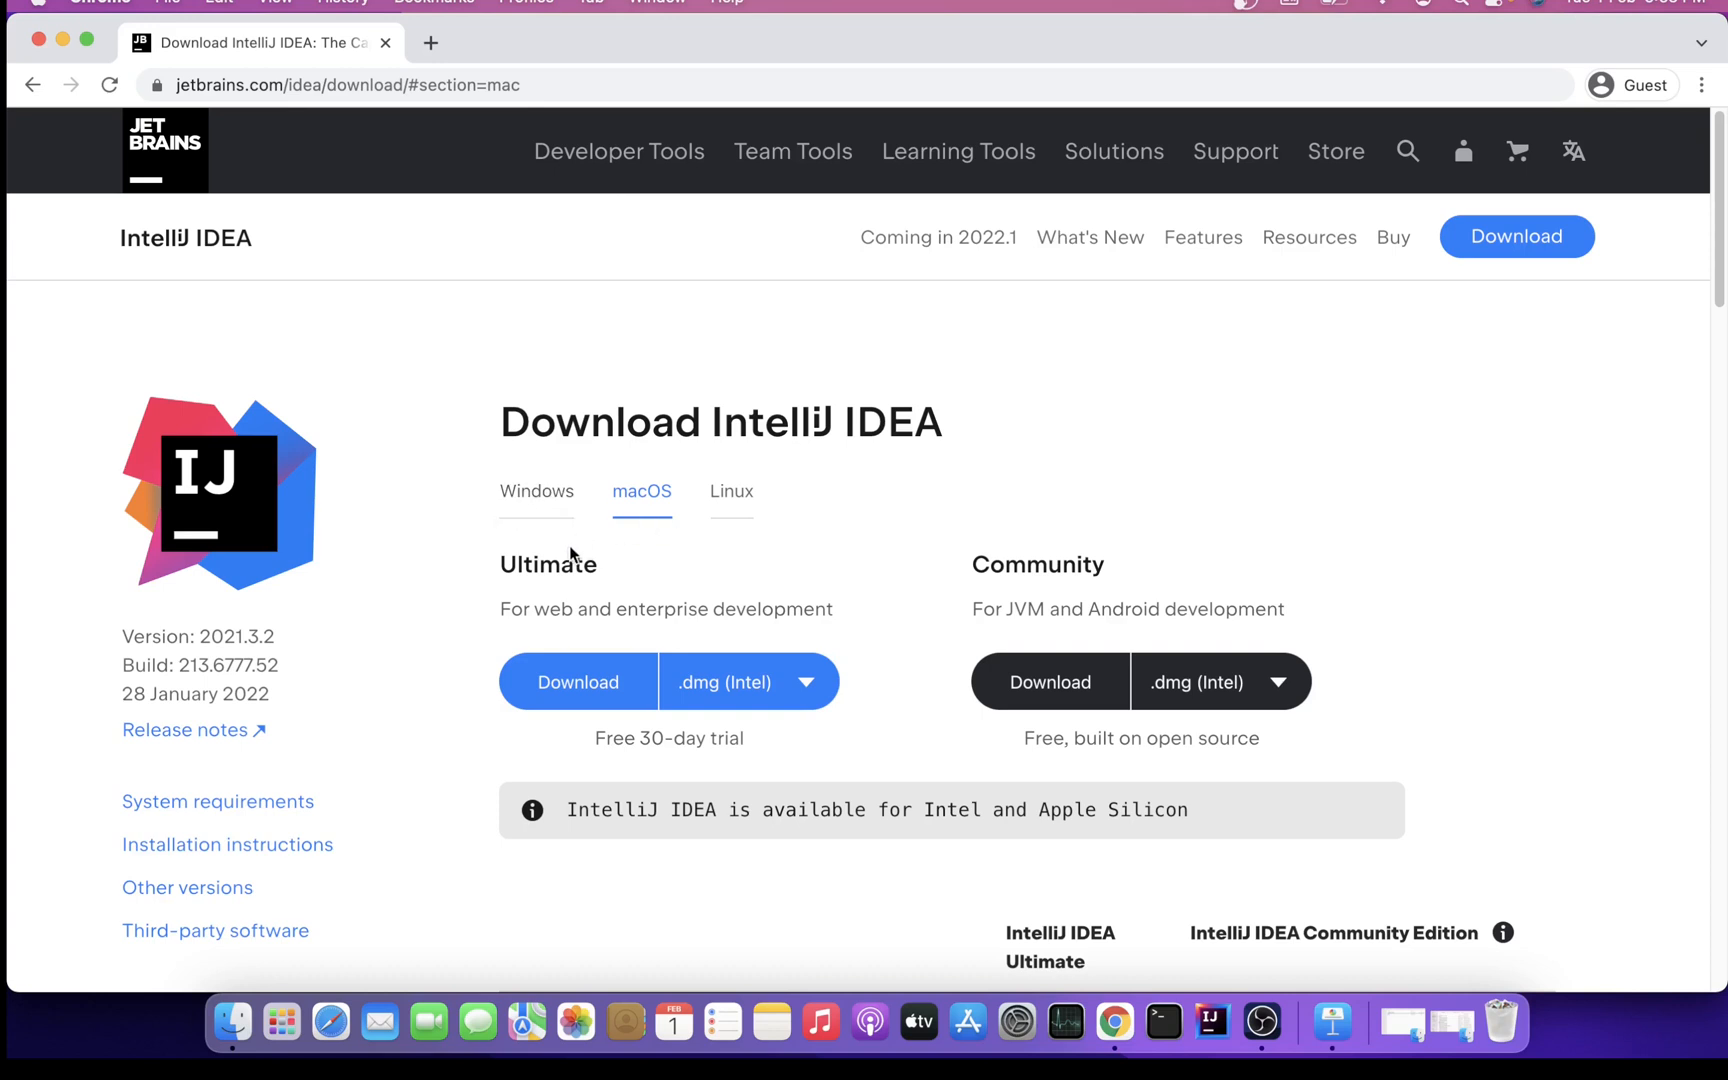
Compare the Windows, macOS and Linux download options, settling on macOS
left_click(540, 499)
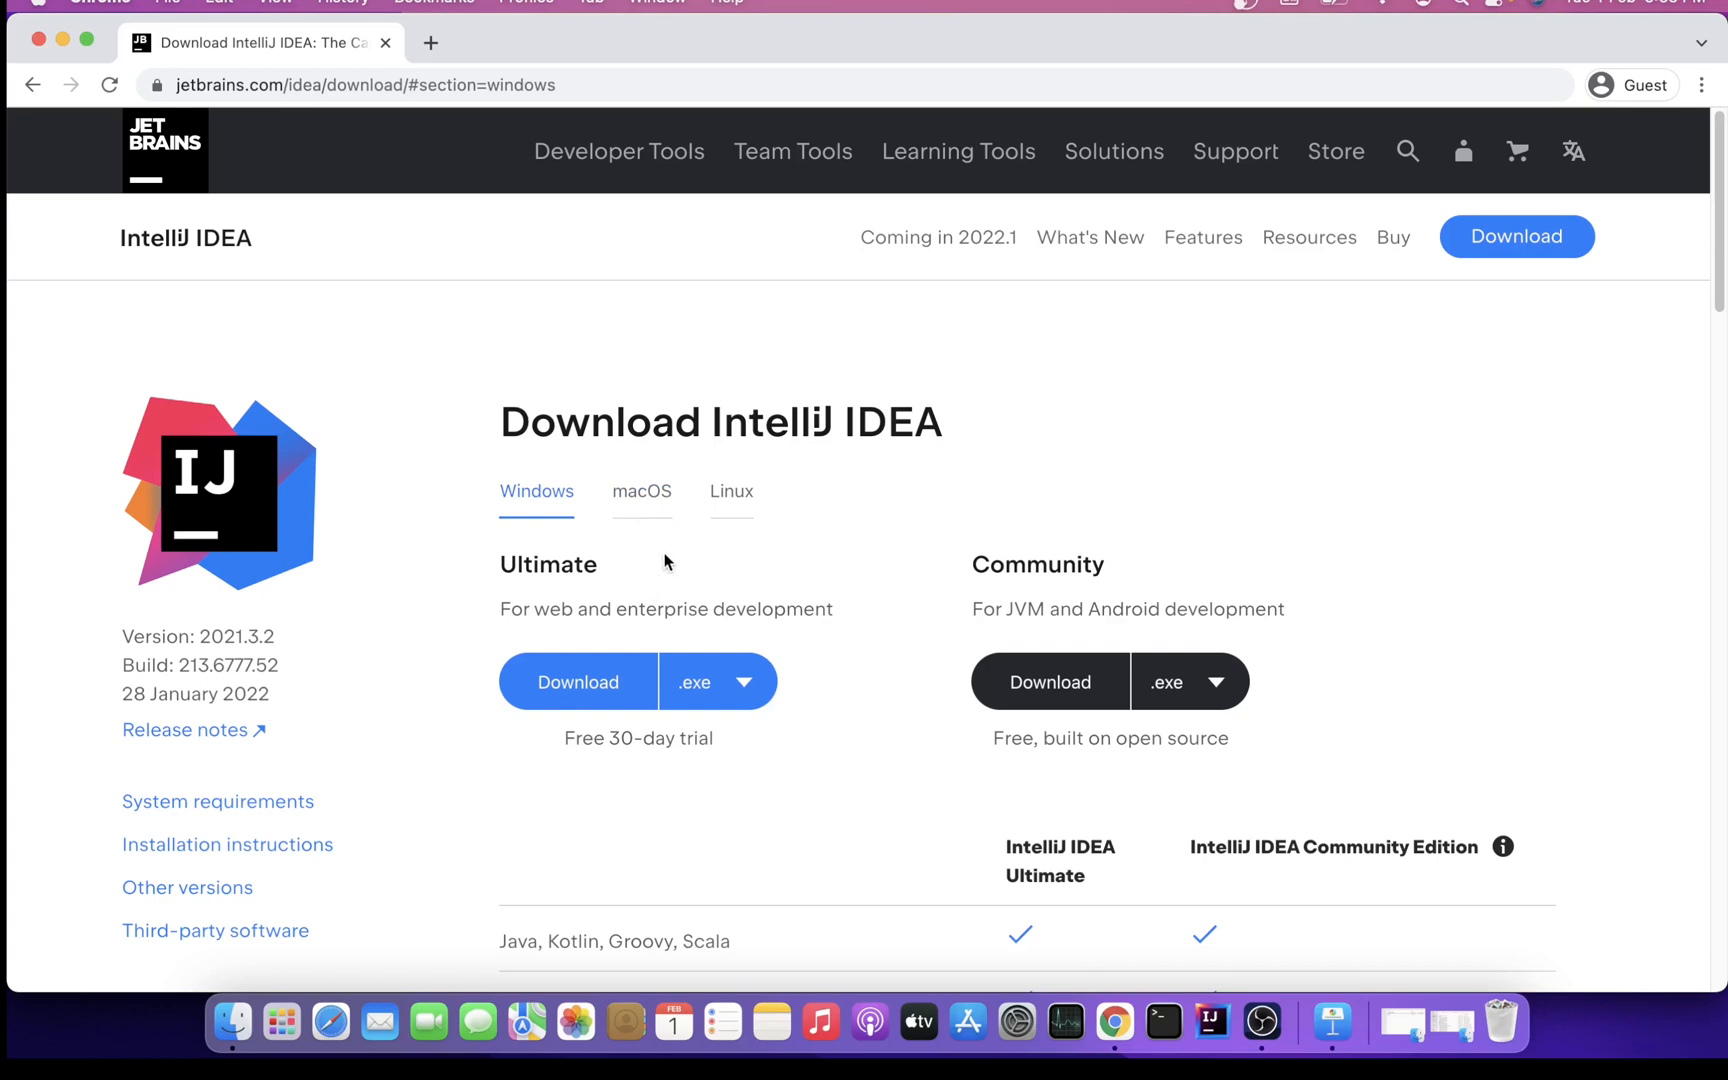
left_click(660, 495)
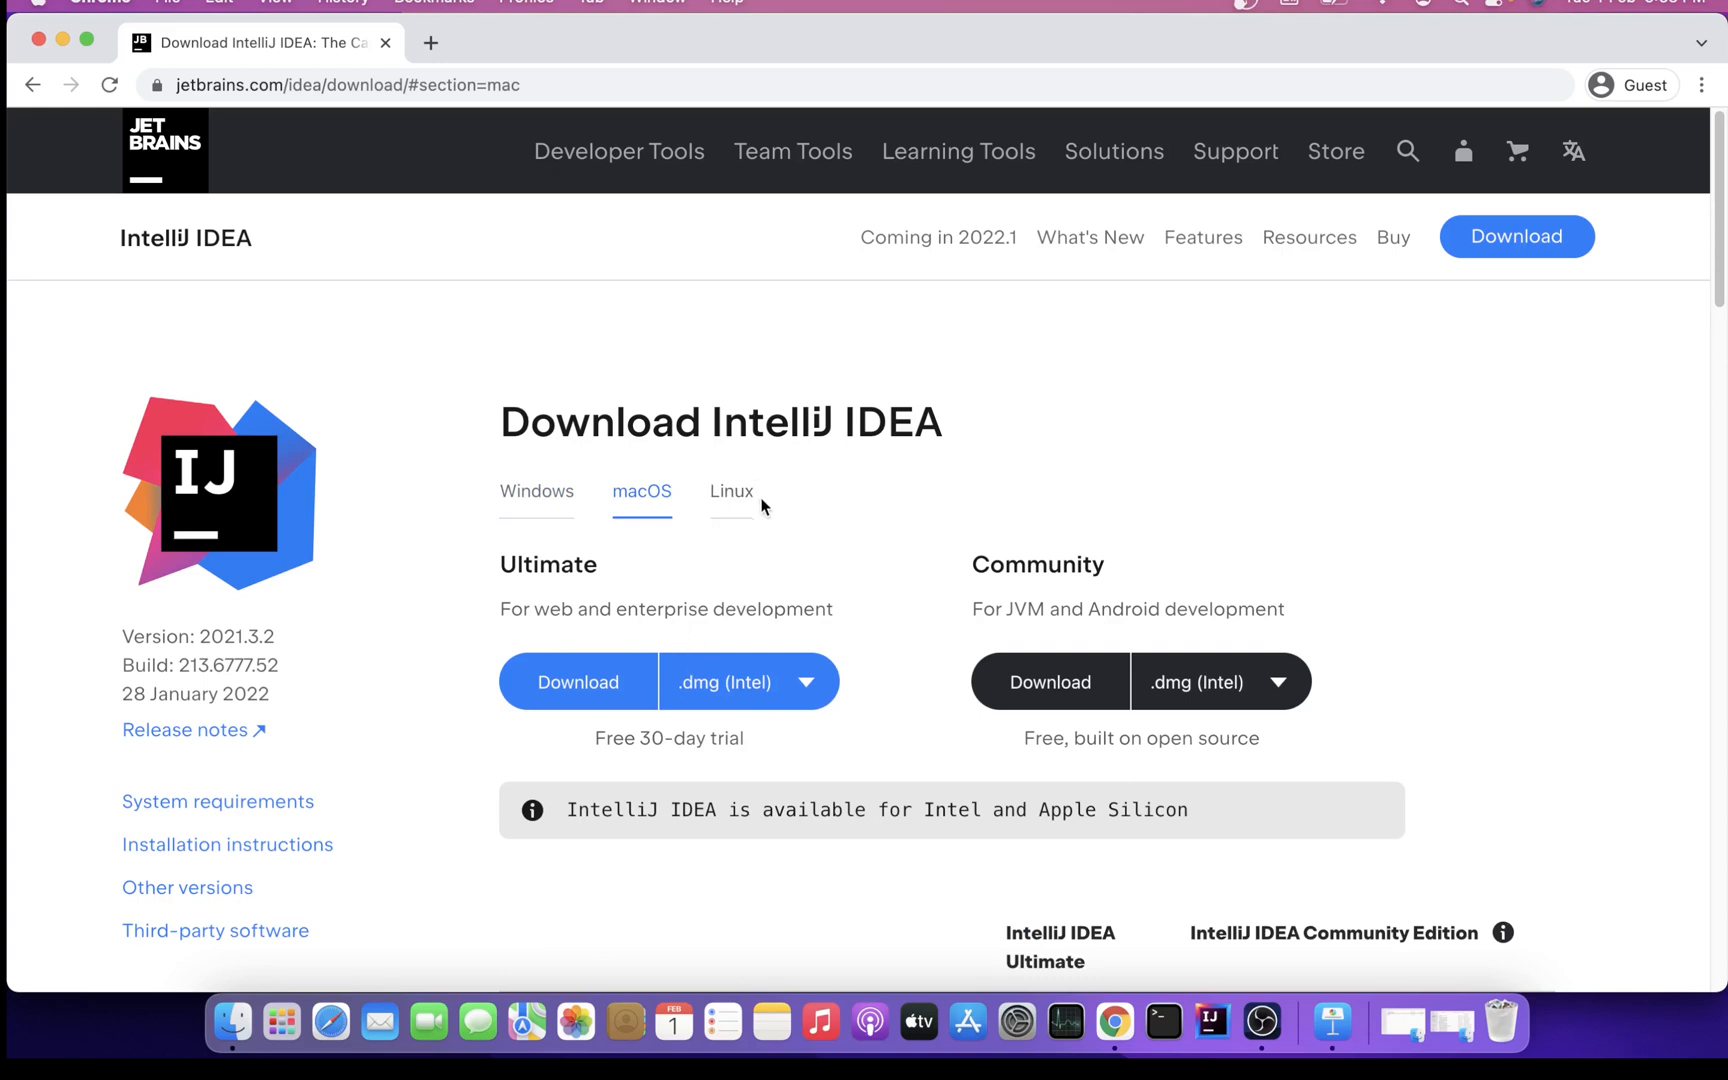
left_click(734, 494)
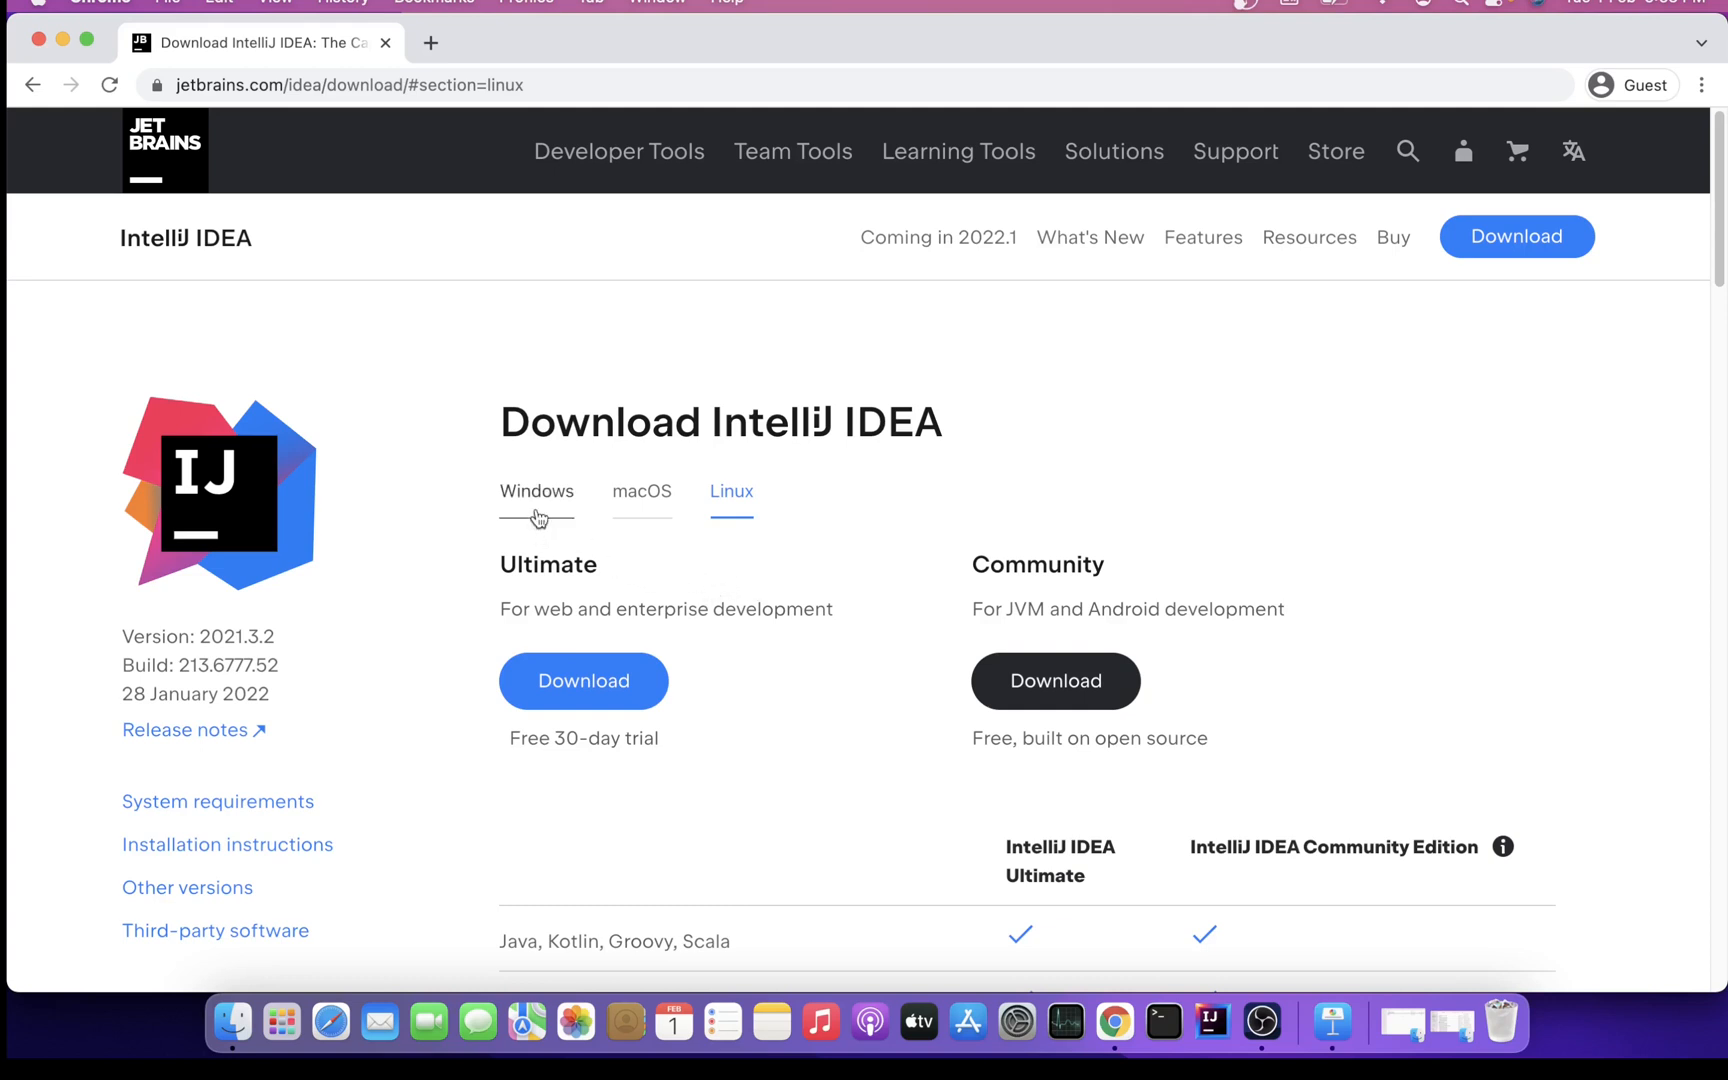
left_click(538, 513)
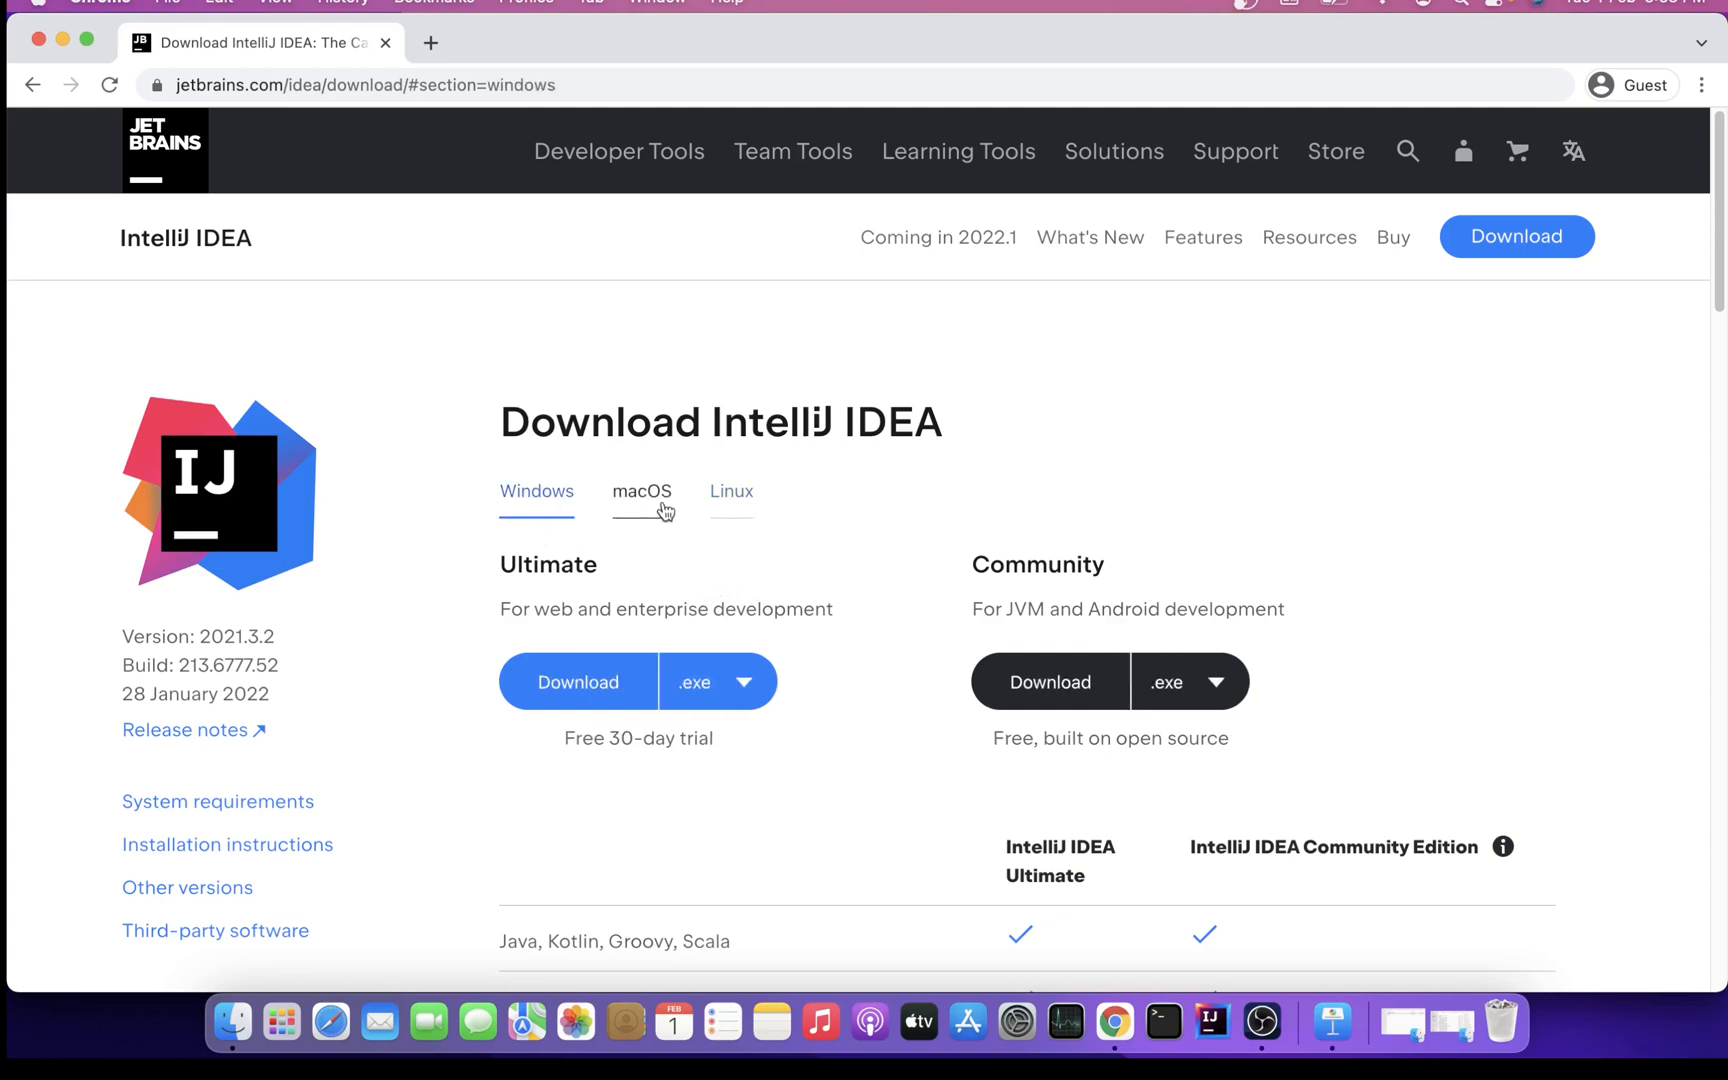
left_click(644, 502)
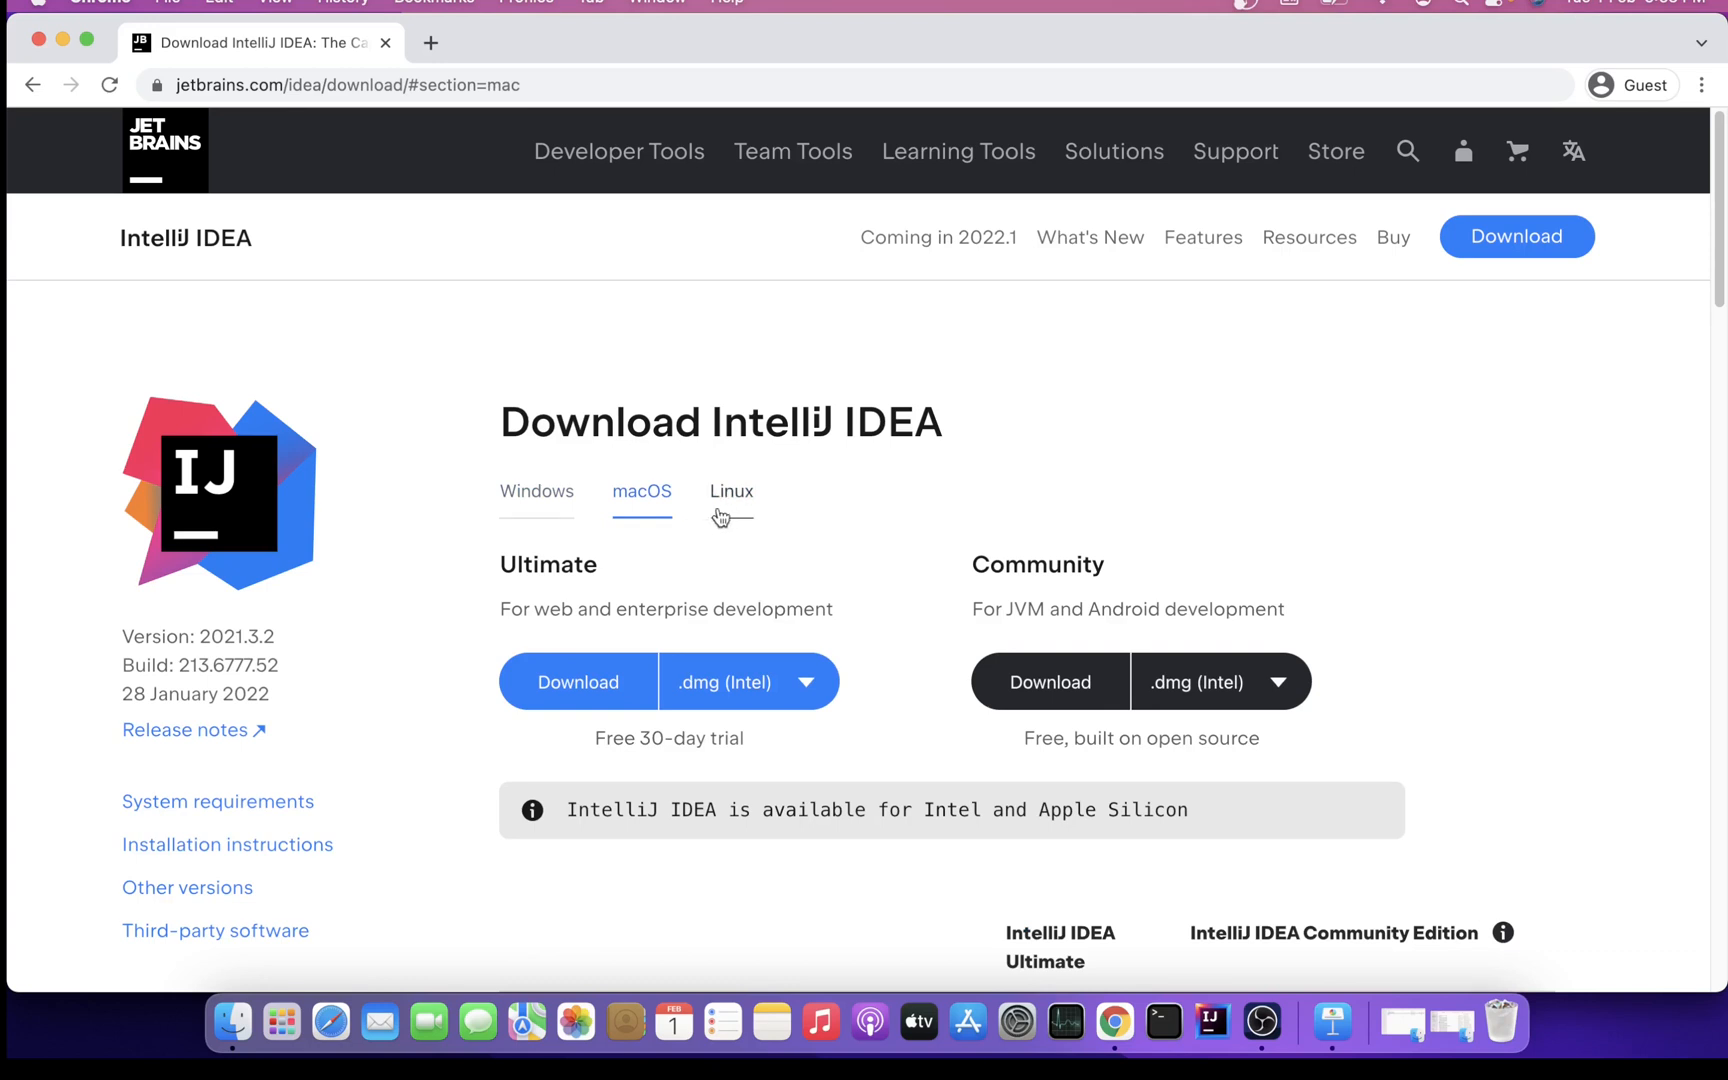
left_click(754, 498)
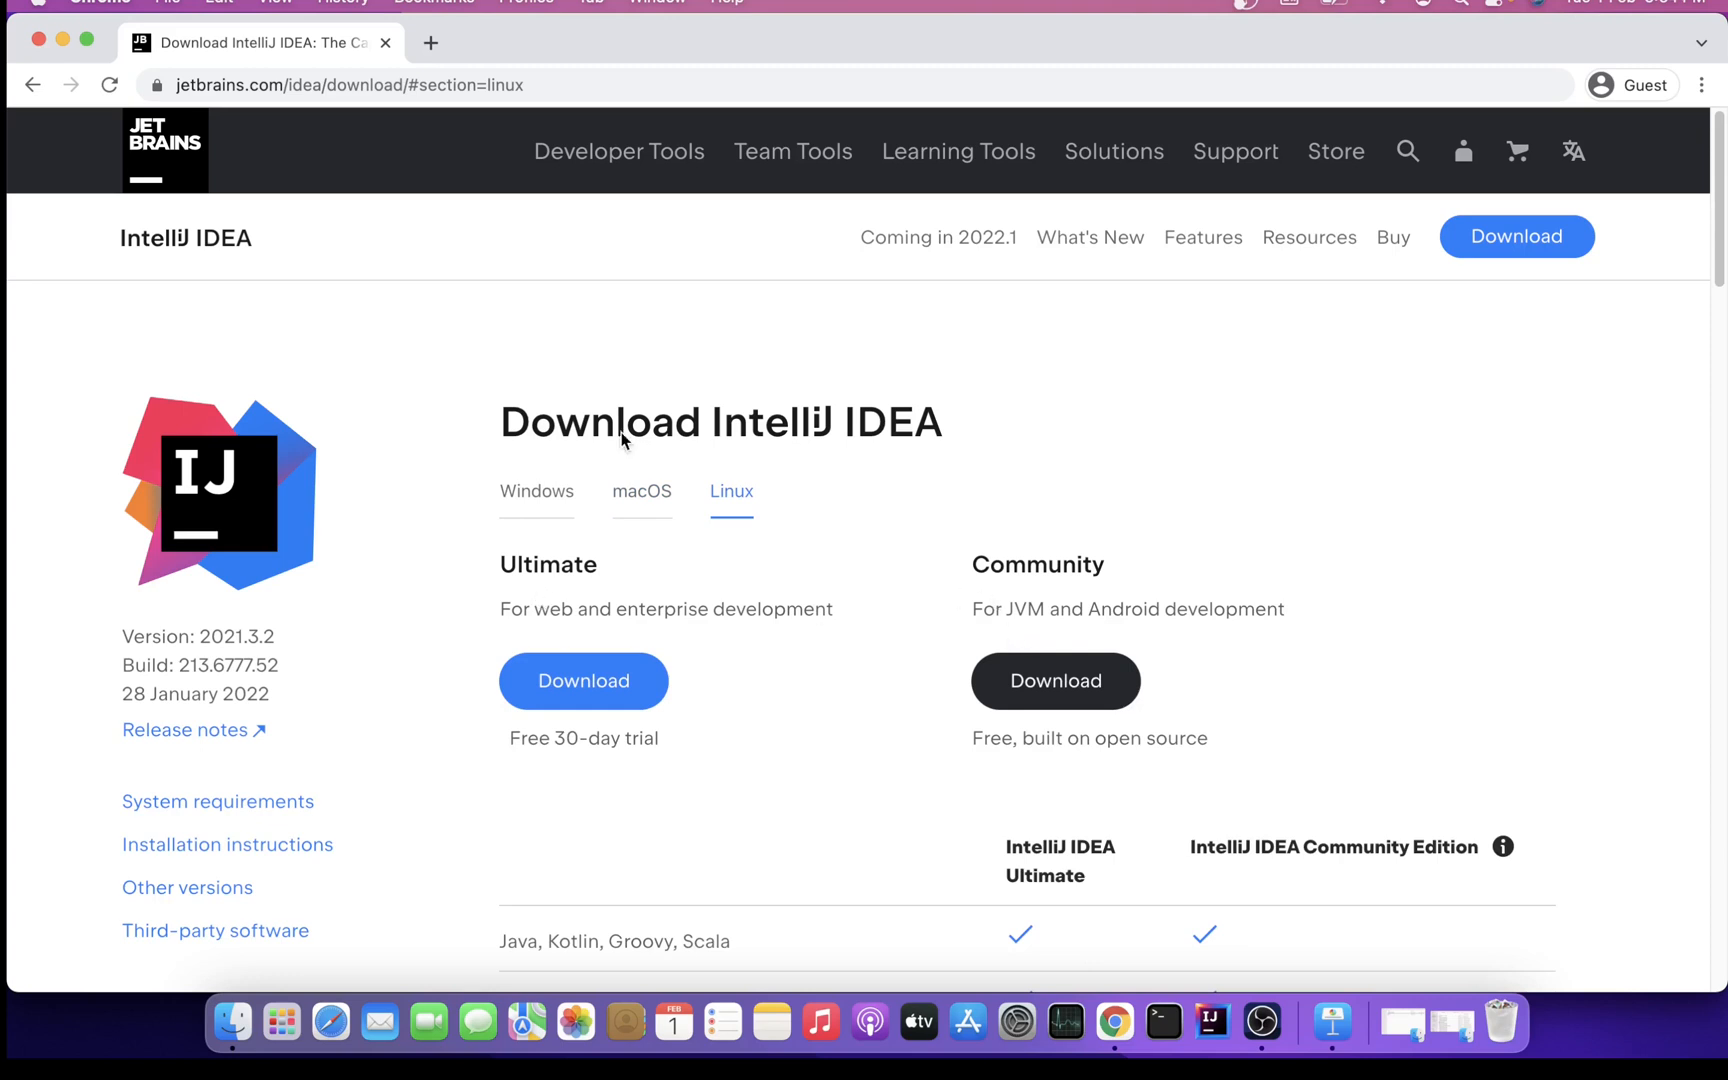
left_click(635, 508)
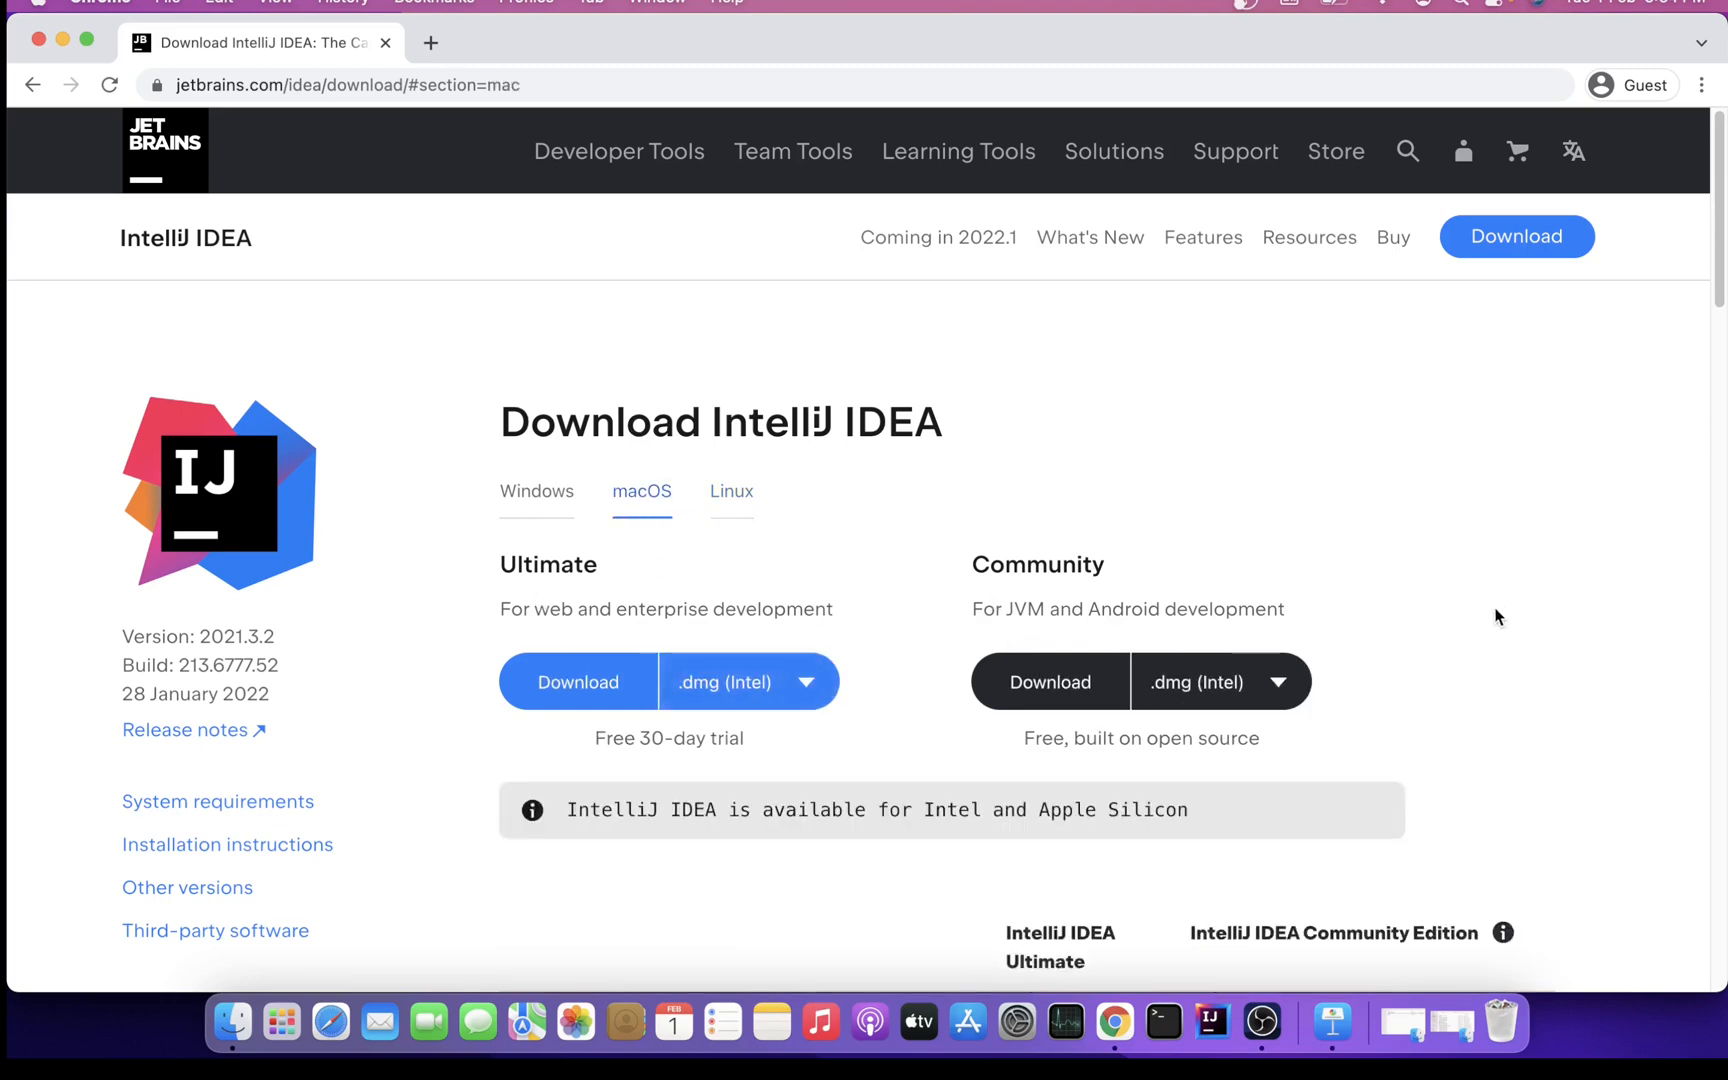
scroll(1496, 626, "down", 5)
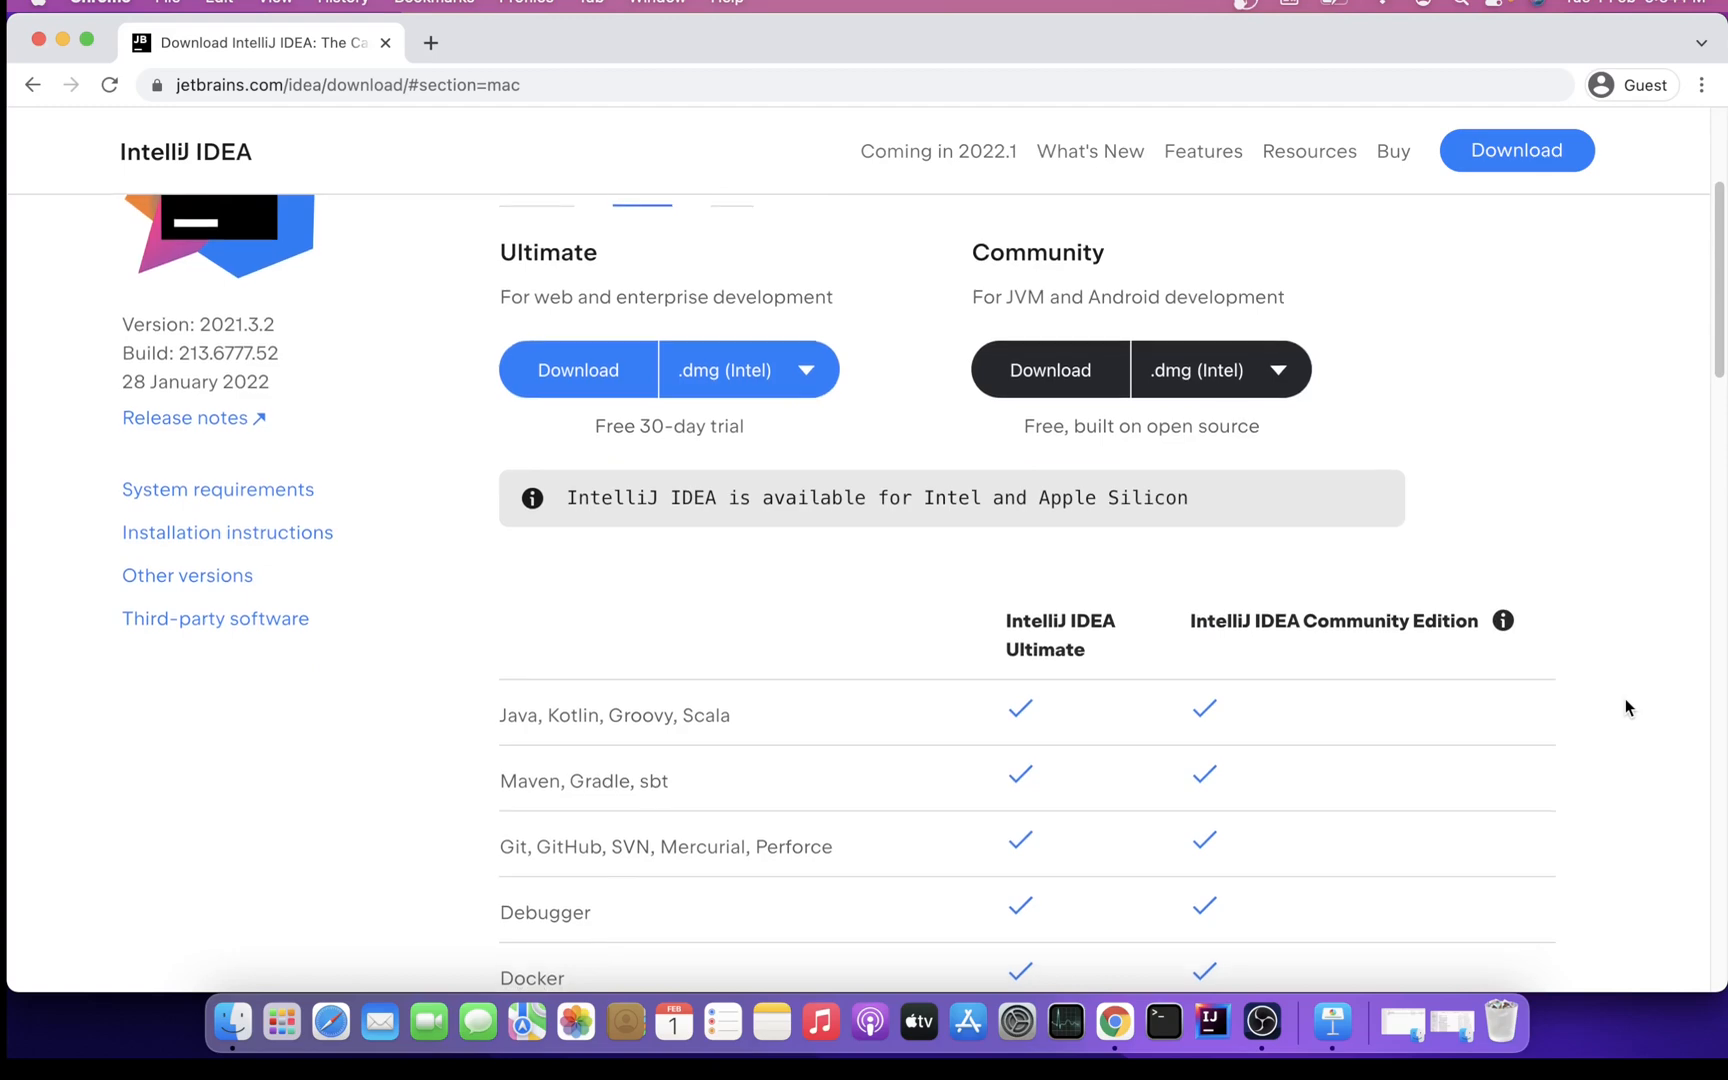
scroll(1626, 699, "down", 3)
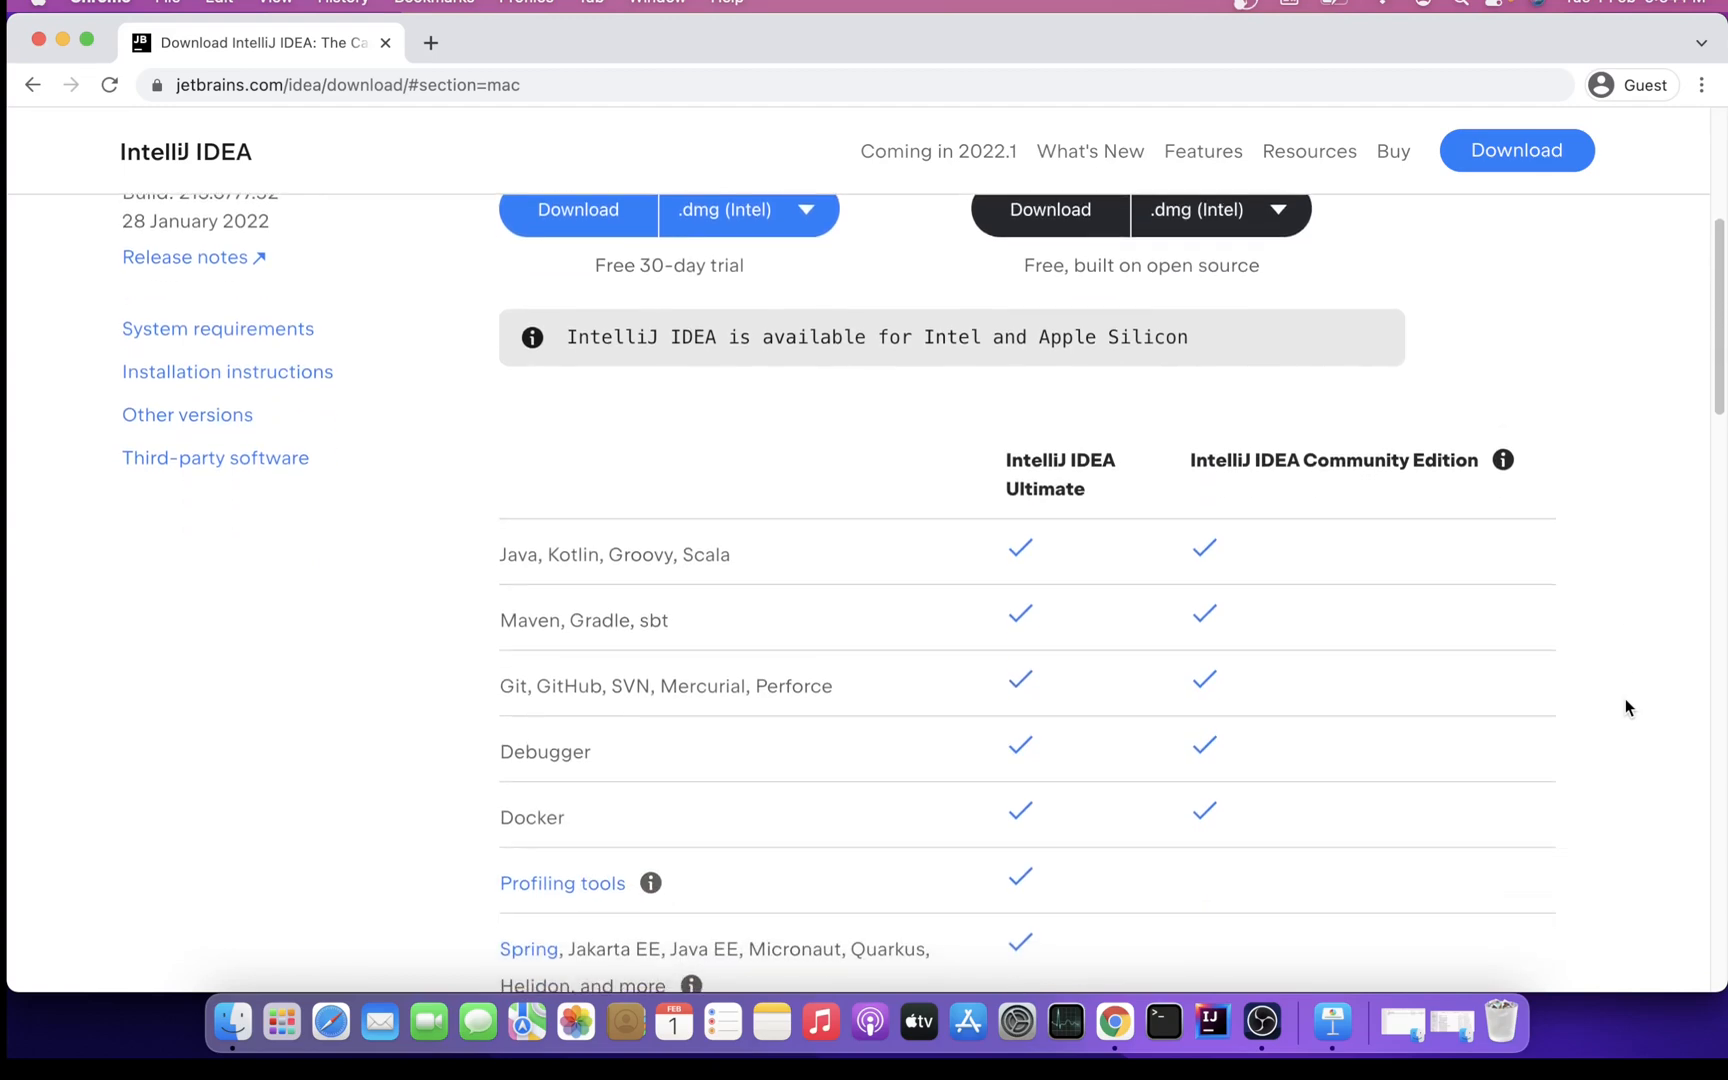
scroll(1614, 709, "up", 7)
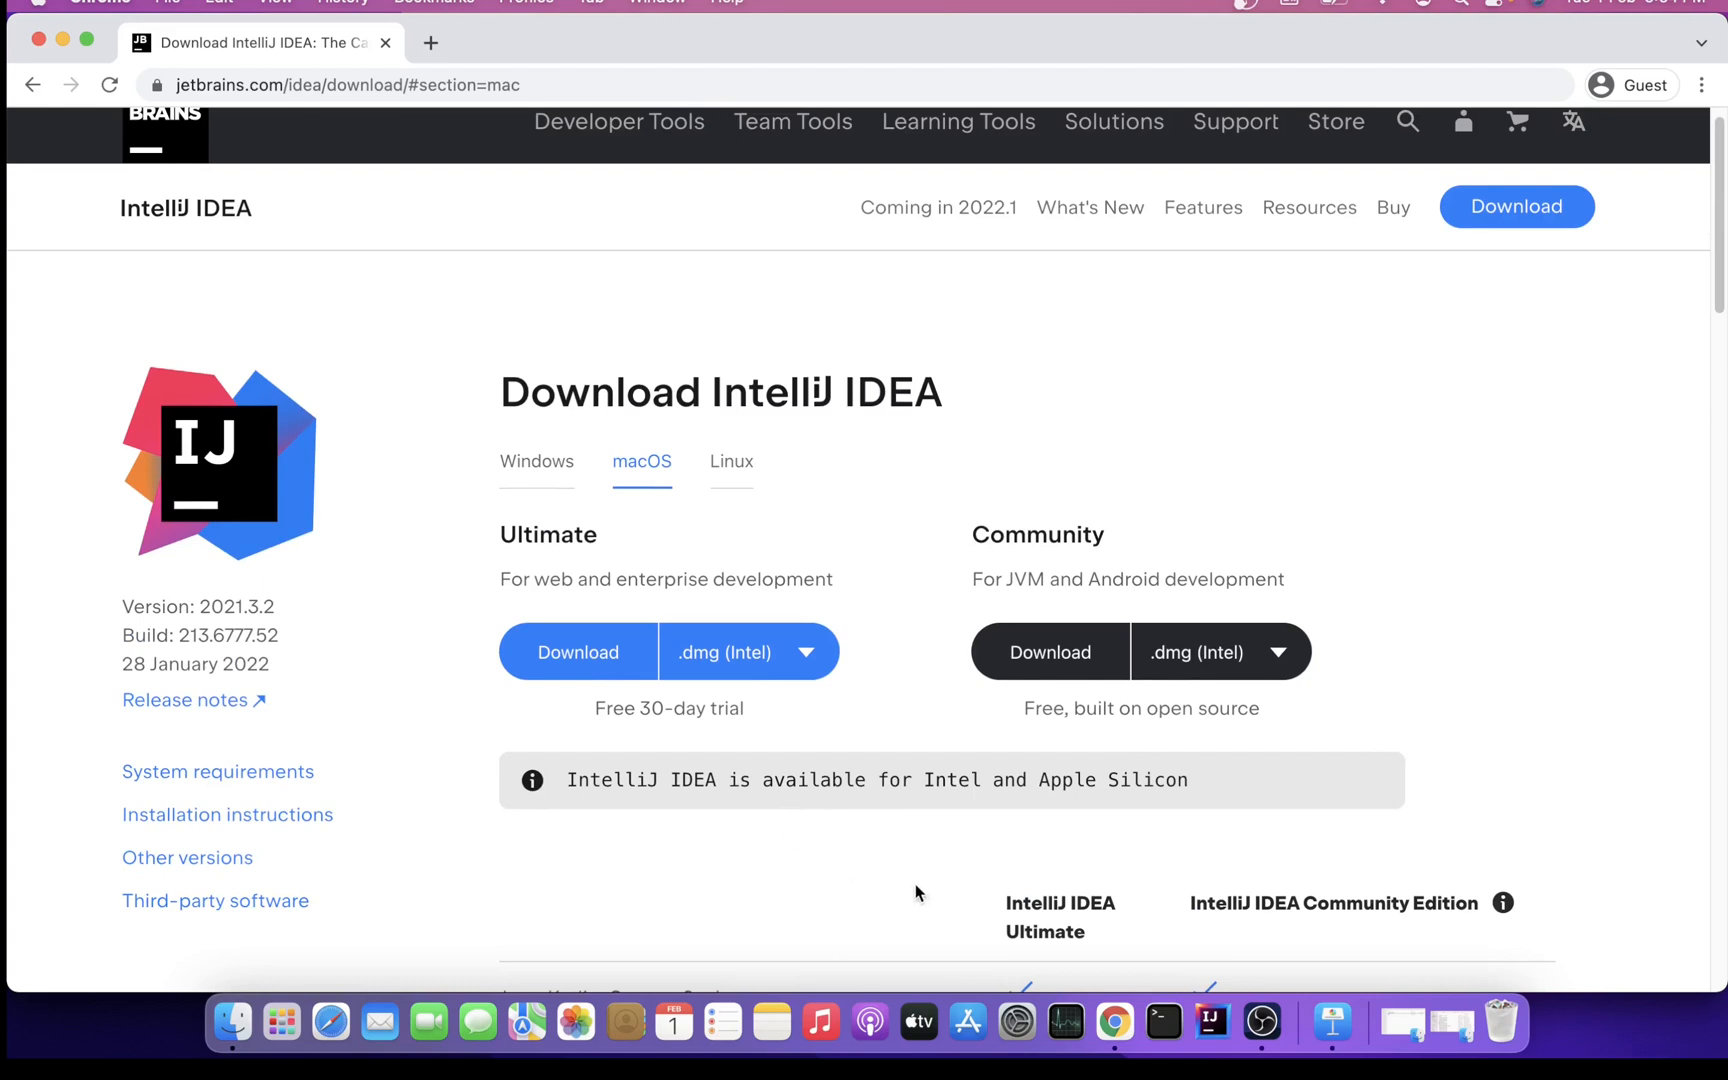
Highlight the edition descriptions: 'Free, built on open source', 'For web and enterprise development', 'Free 30-day trial'
left_click_drag(1015, 715, 1257, 734)
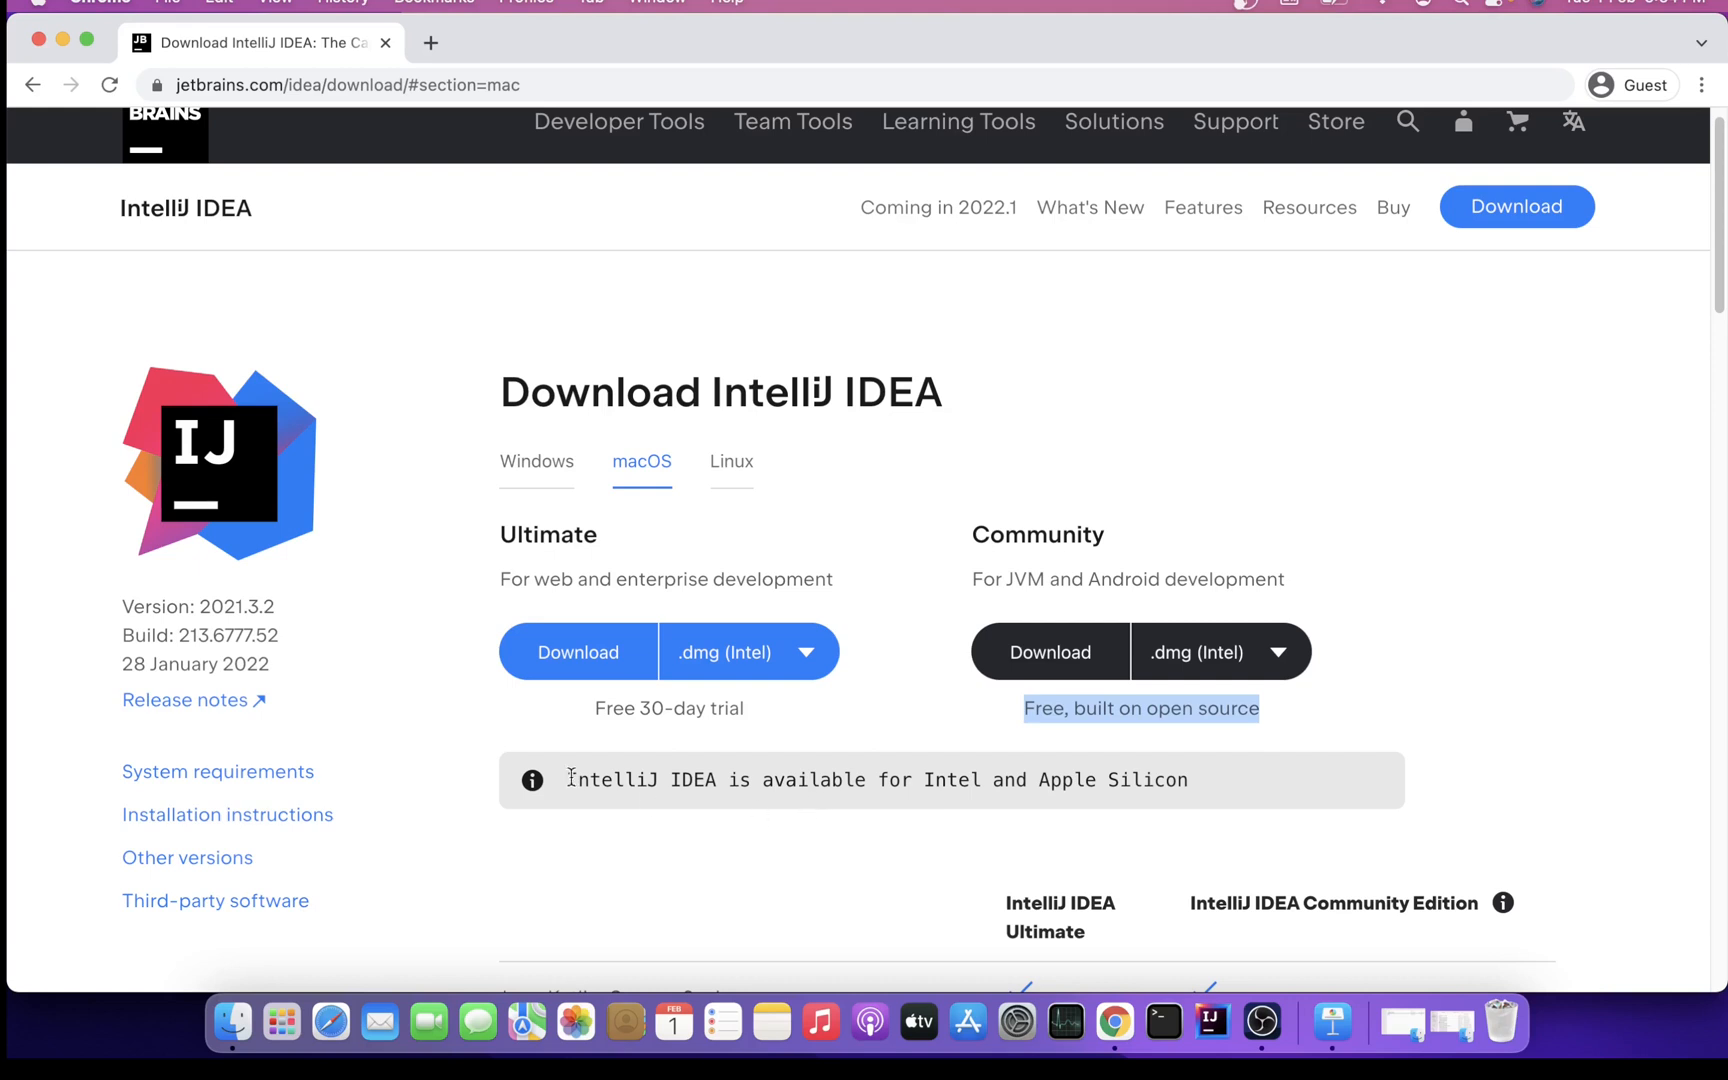
left_click_drag(485, 580, 888, 601)
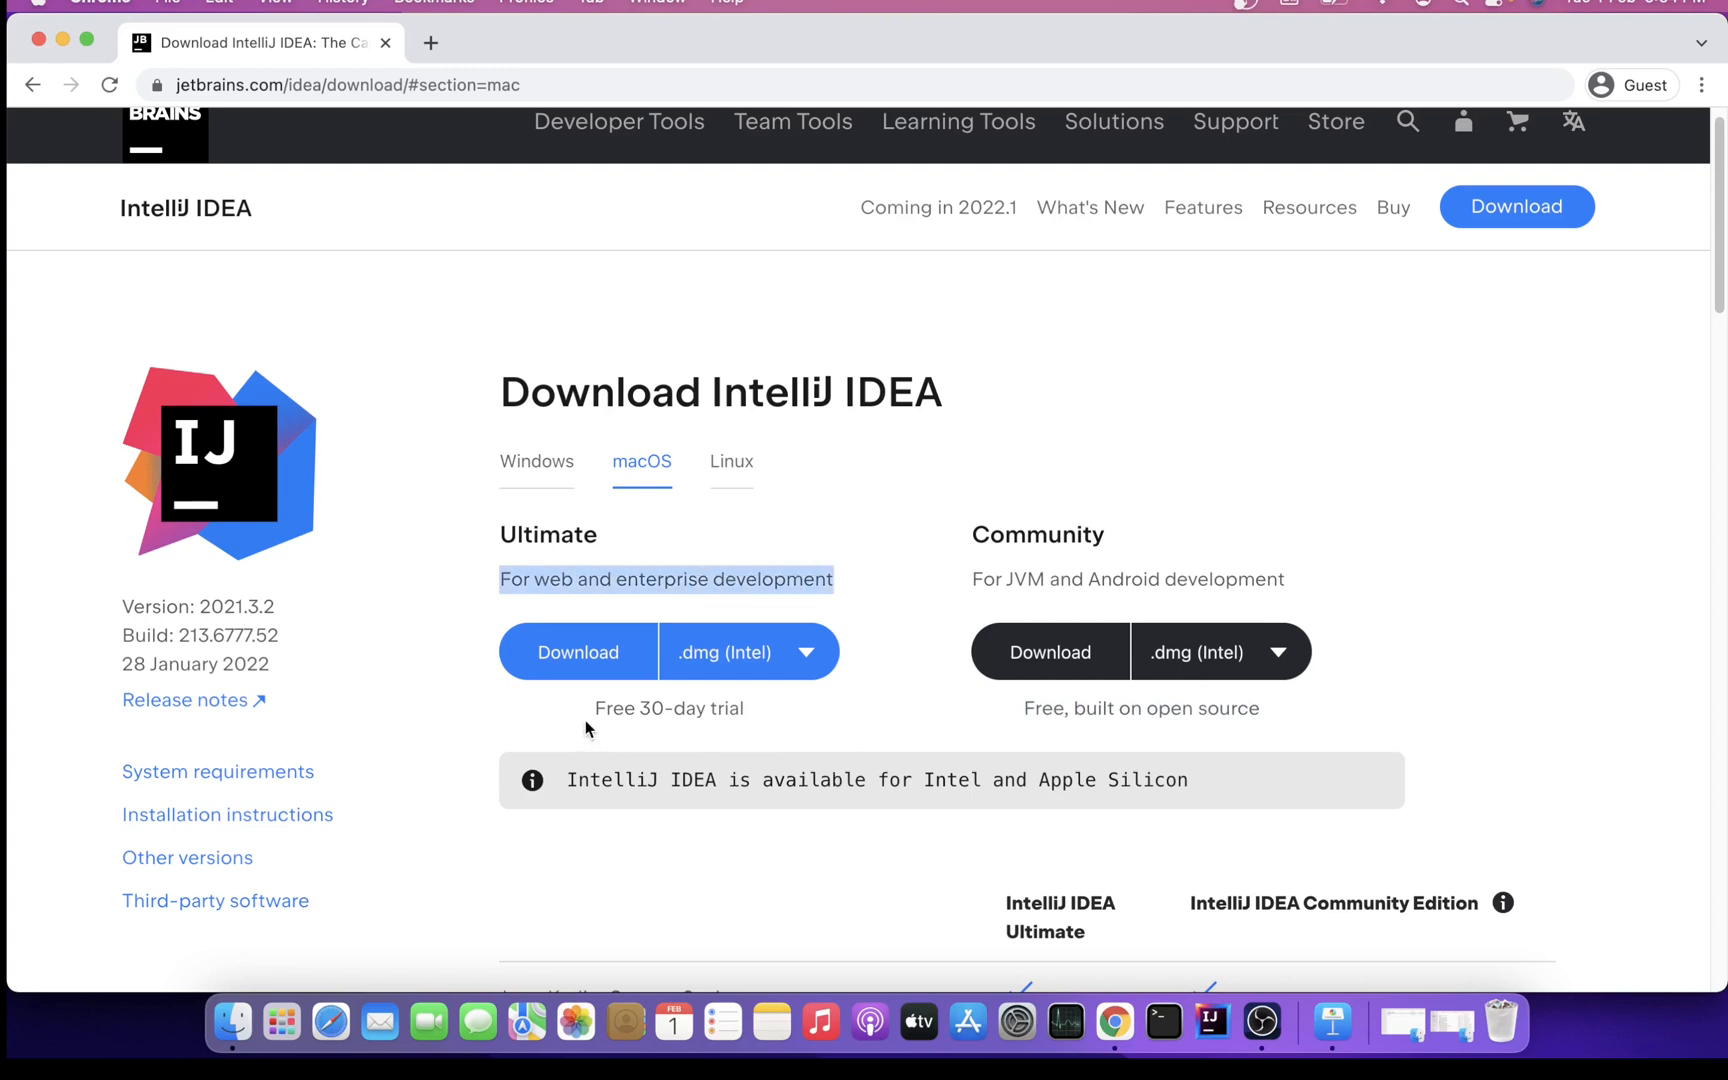
left_click(585, 722)
left_click_drag(590, 710, 822, 722)
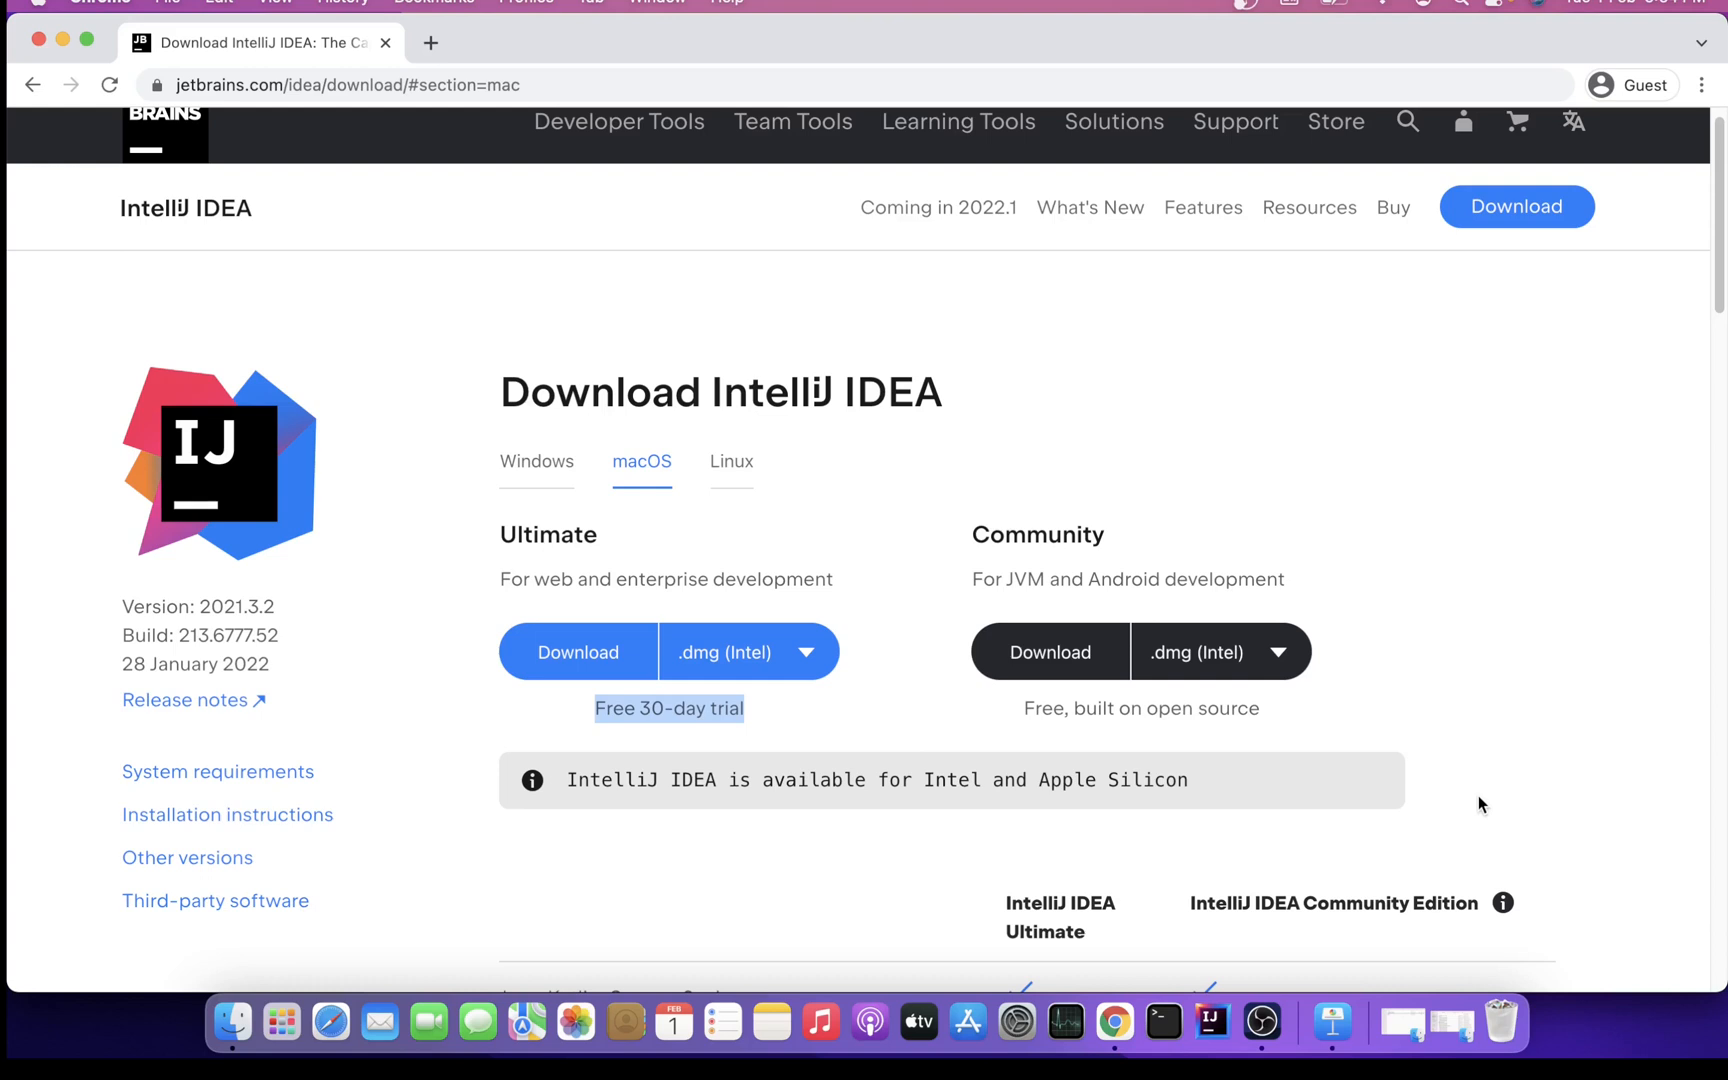
scroll(1479, 797, "down", 3)
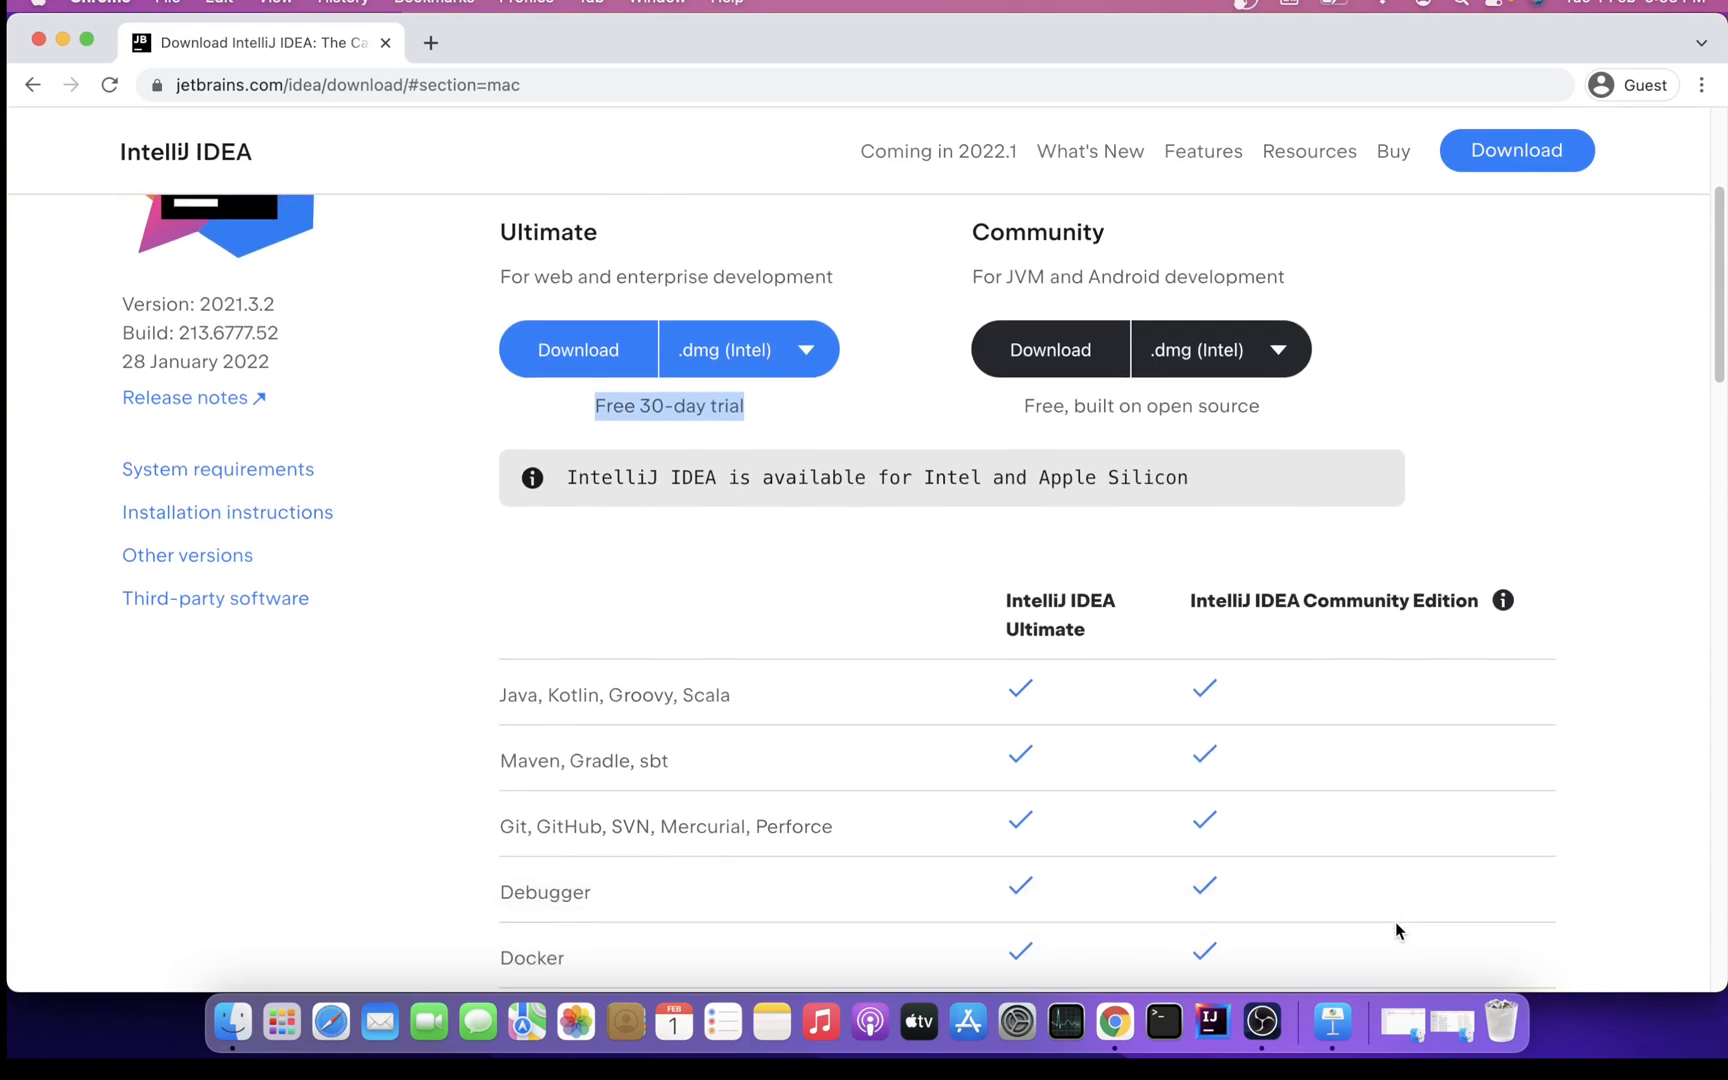
scroll(1398, 930, "down", 4)
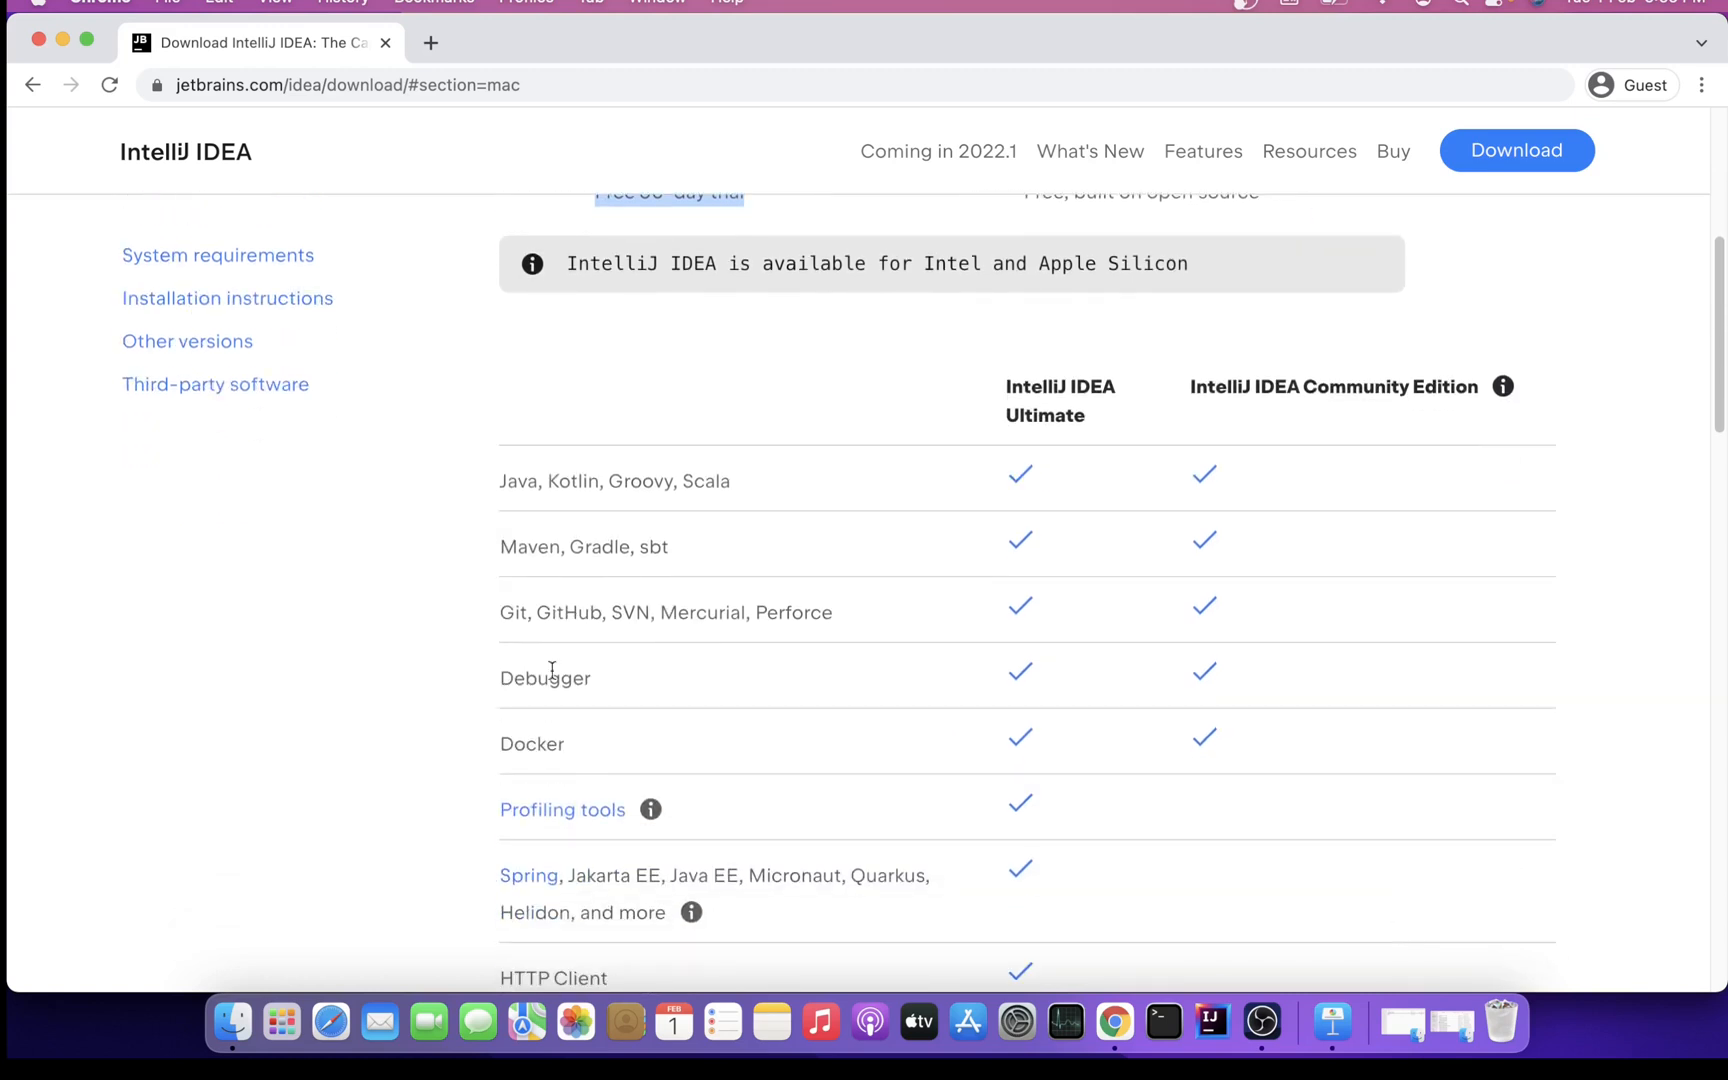
scroll(1268, 897, "down", 2)
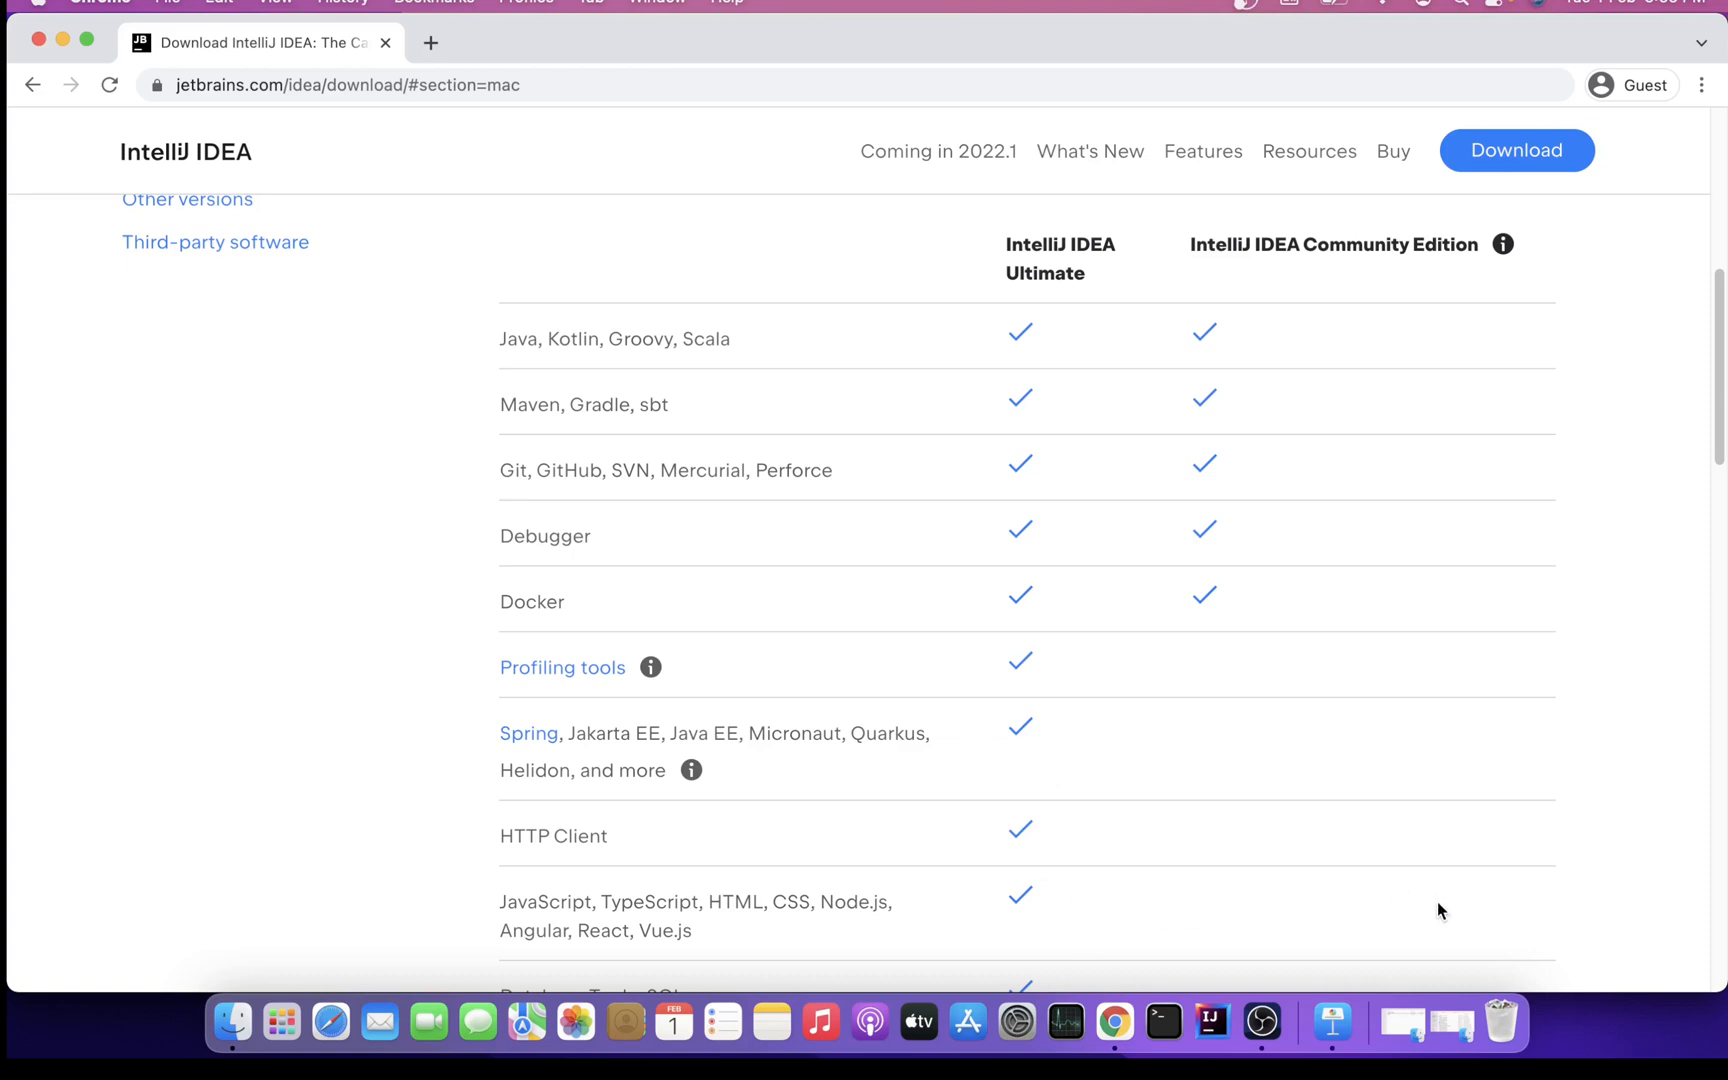
scroll(1438, 909, "down", 3)
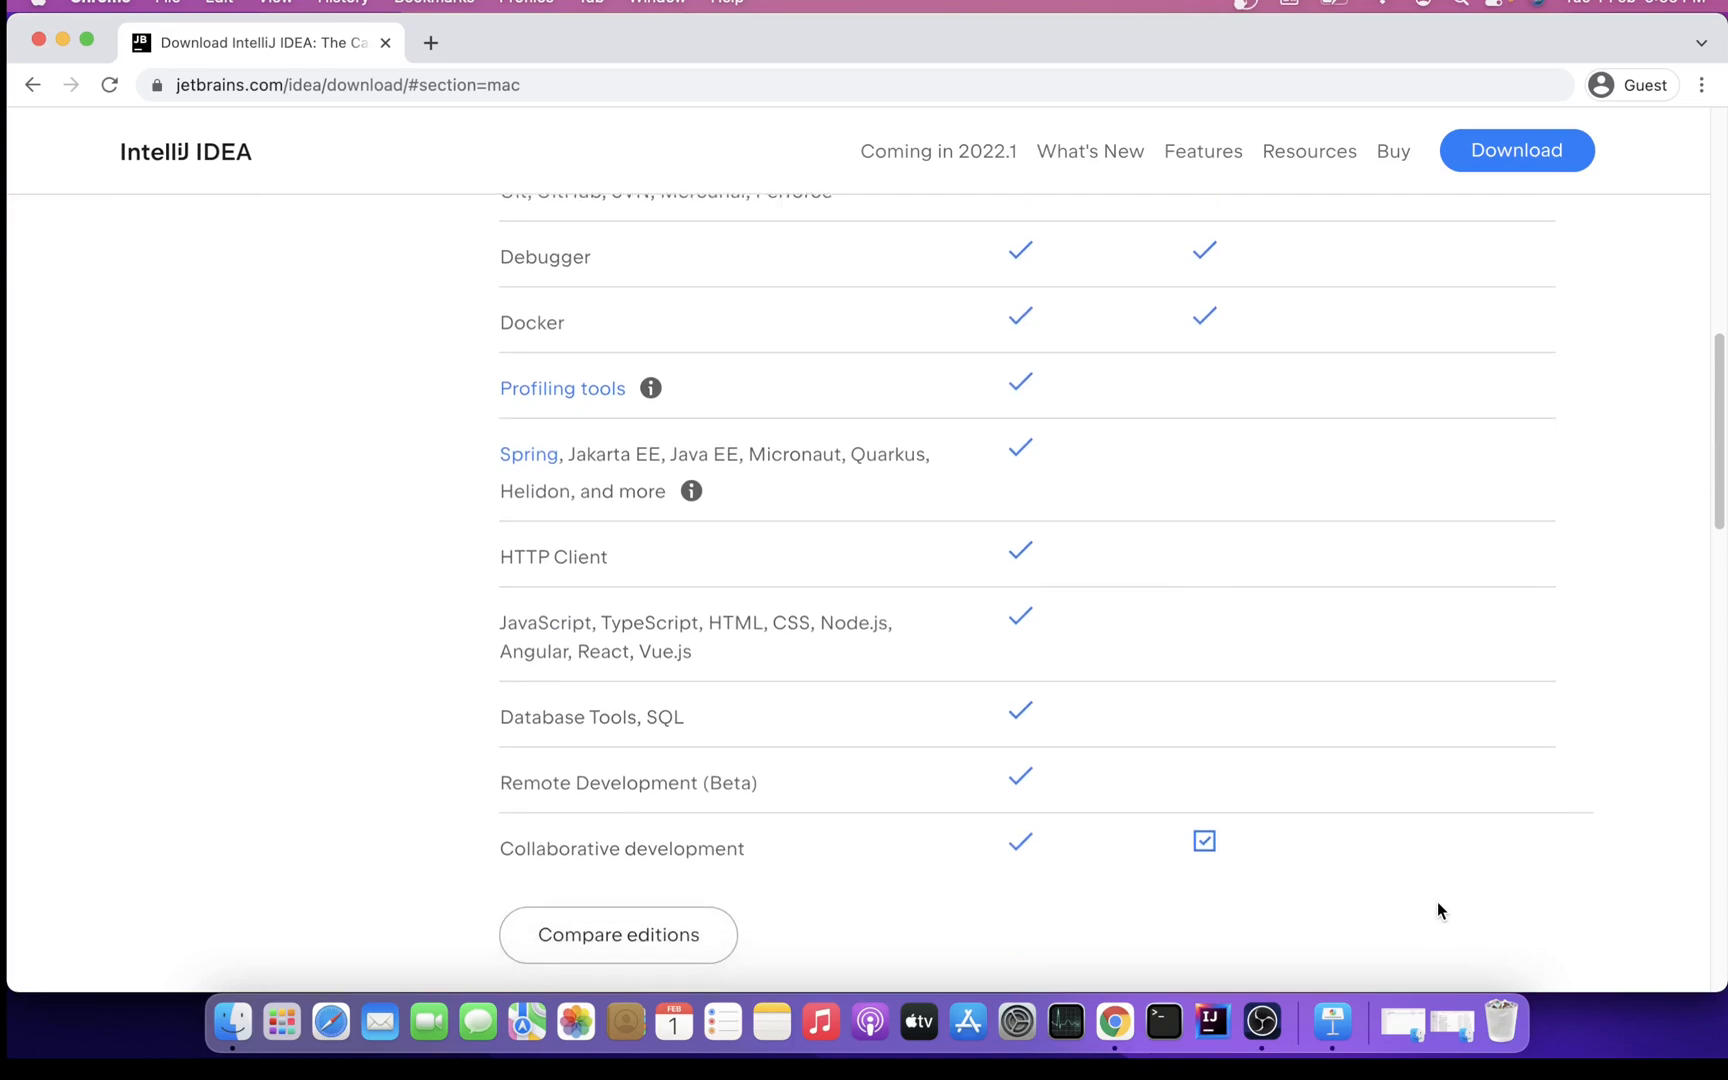
scroll(1432, 912, "up", 6)
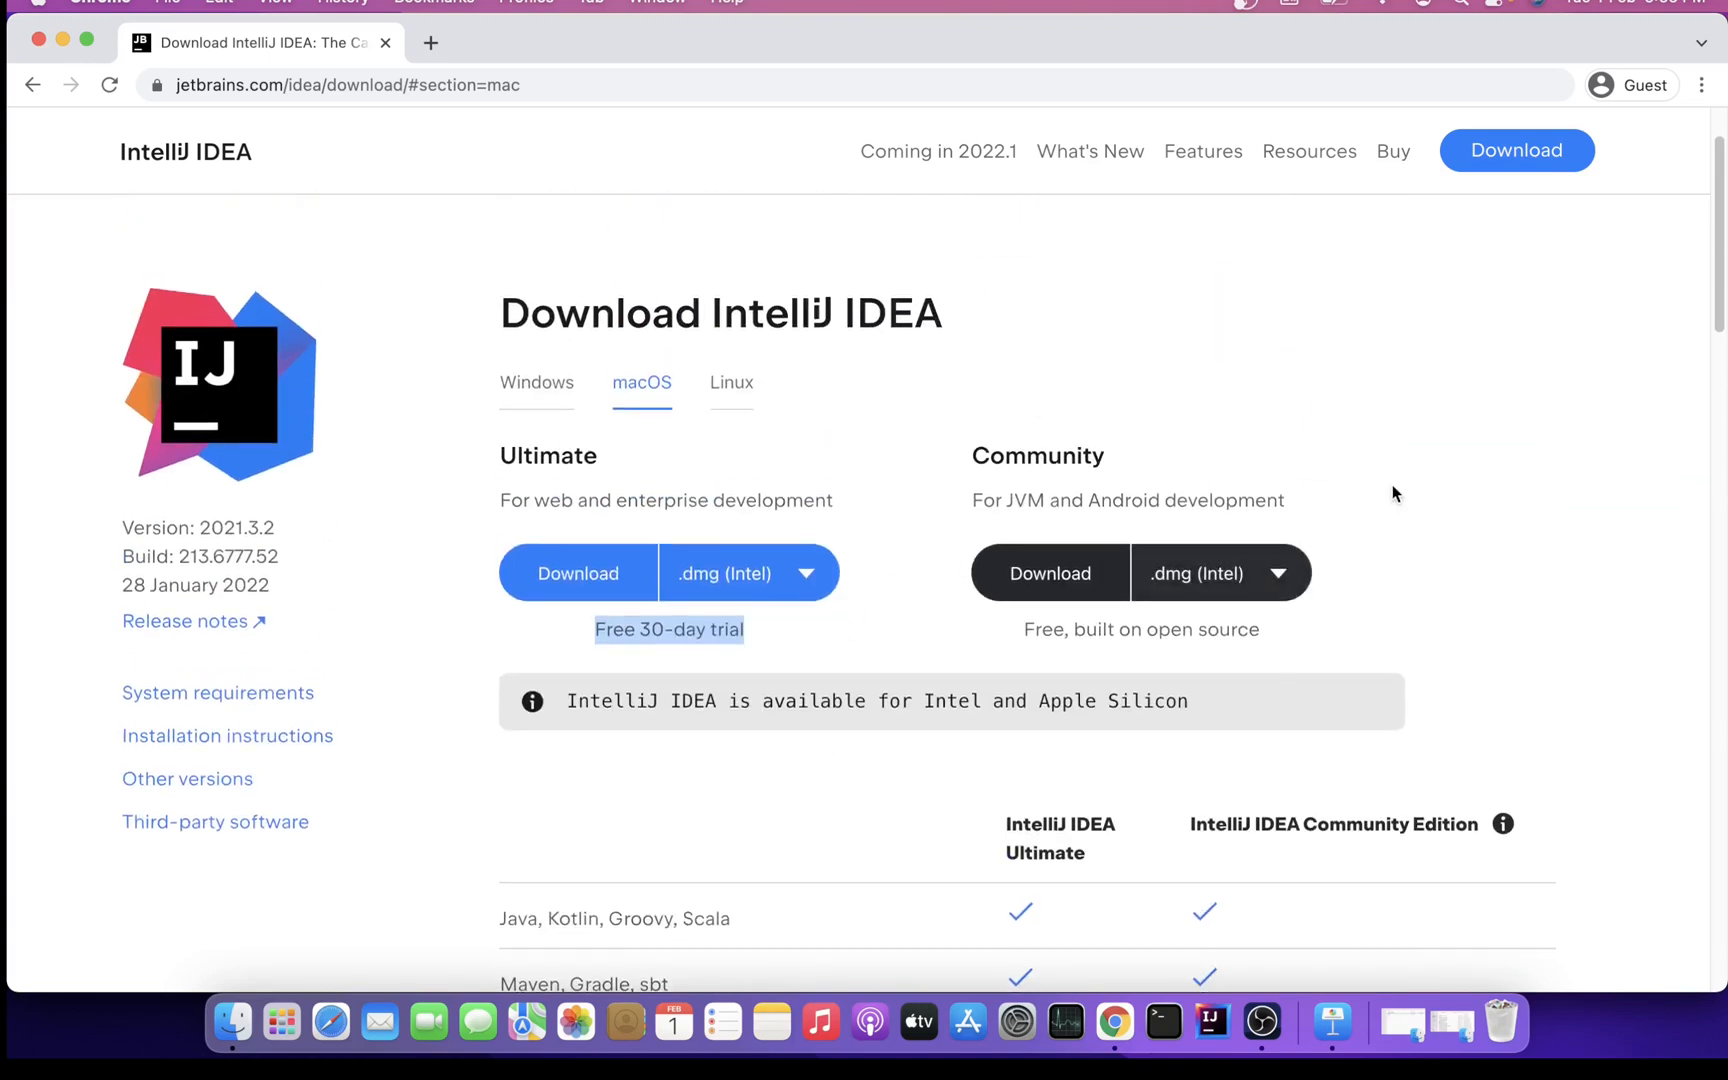
left_click(1386, 549)
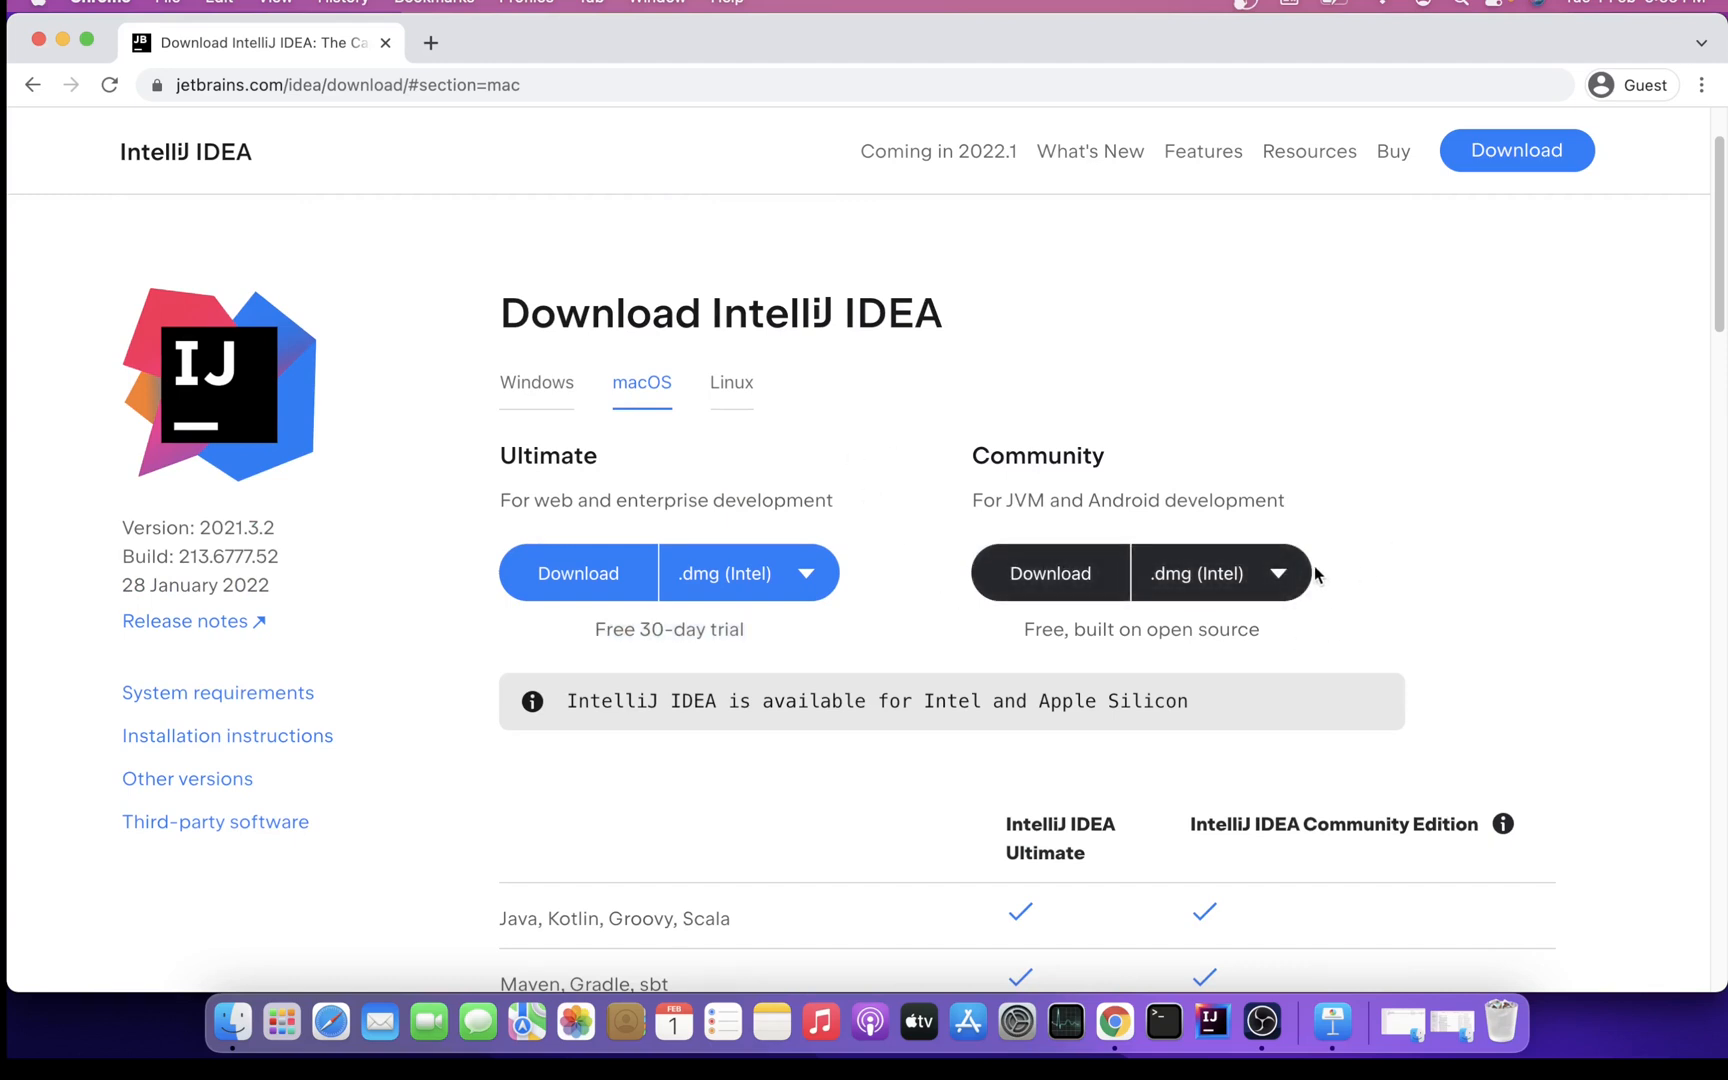
left_click(1281, 586)
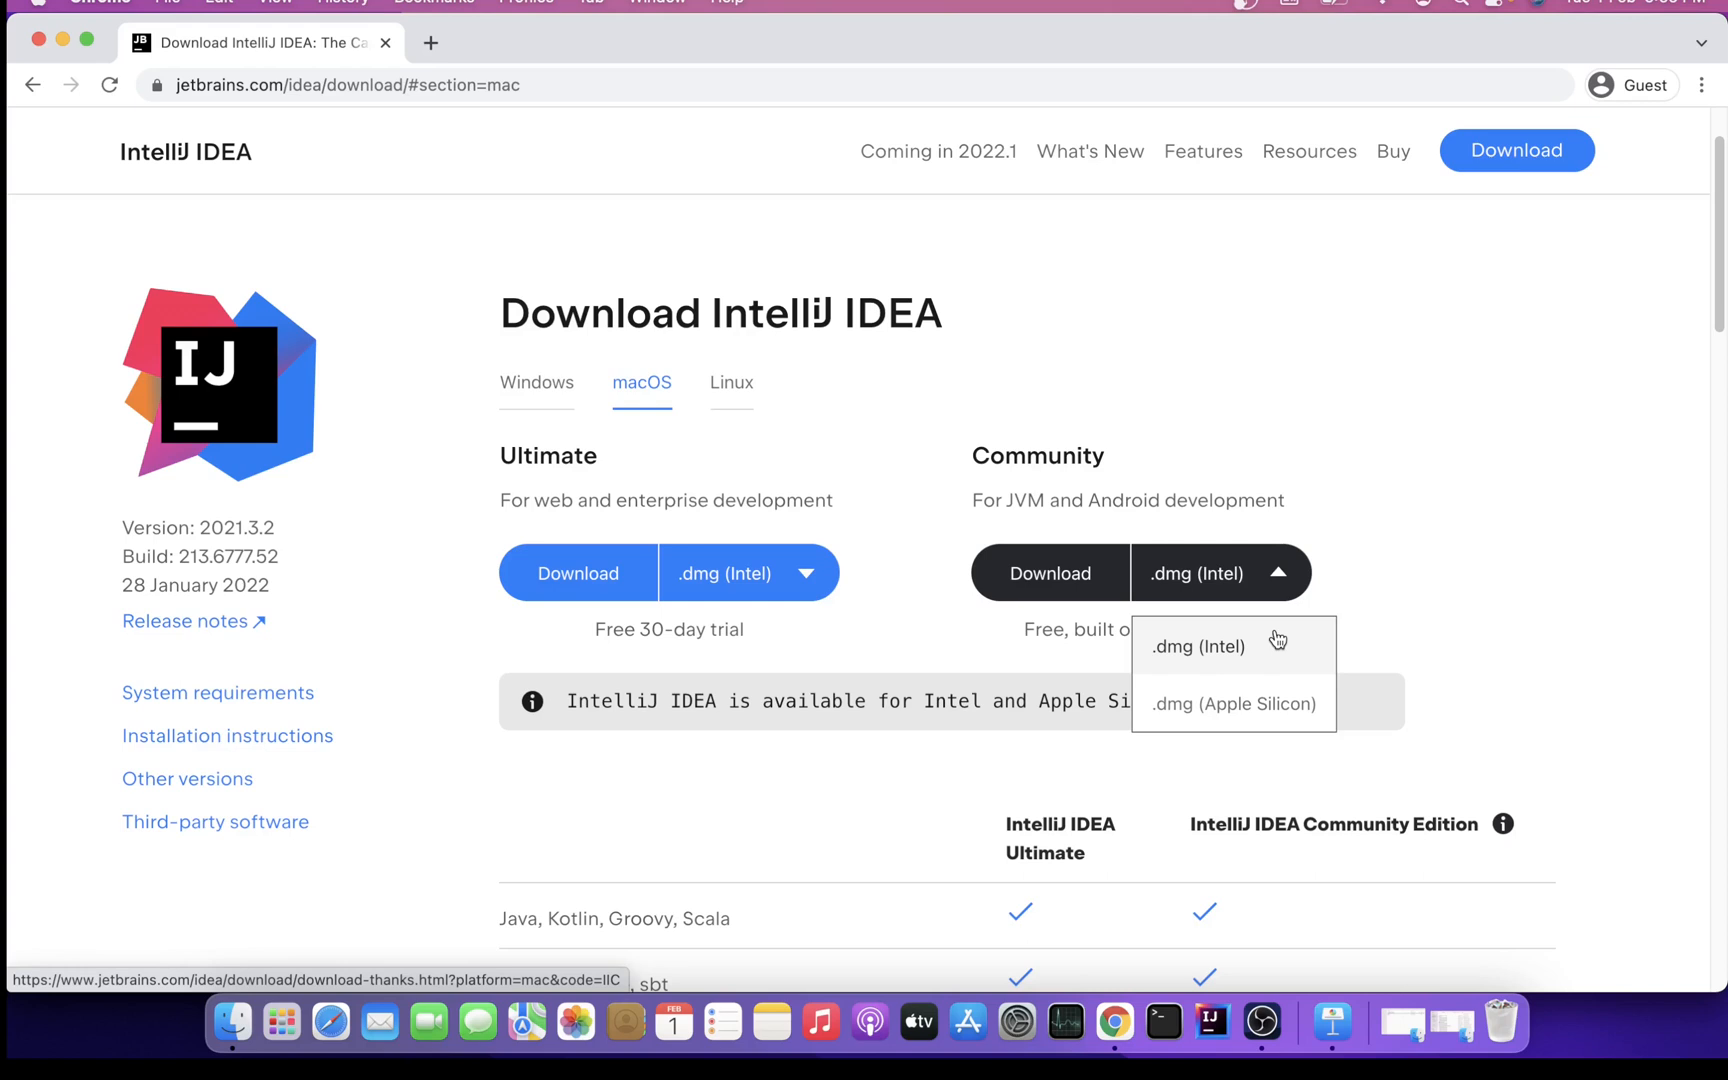
left_click(865, 439)
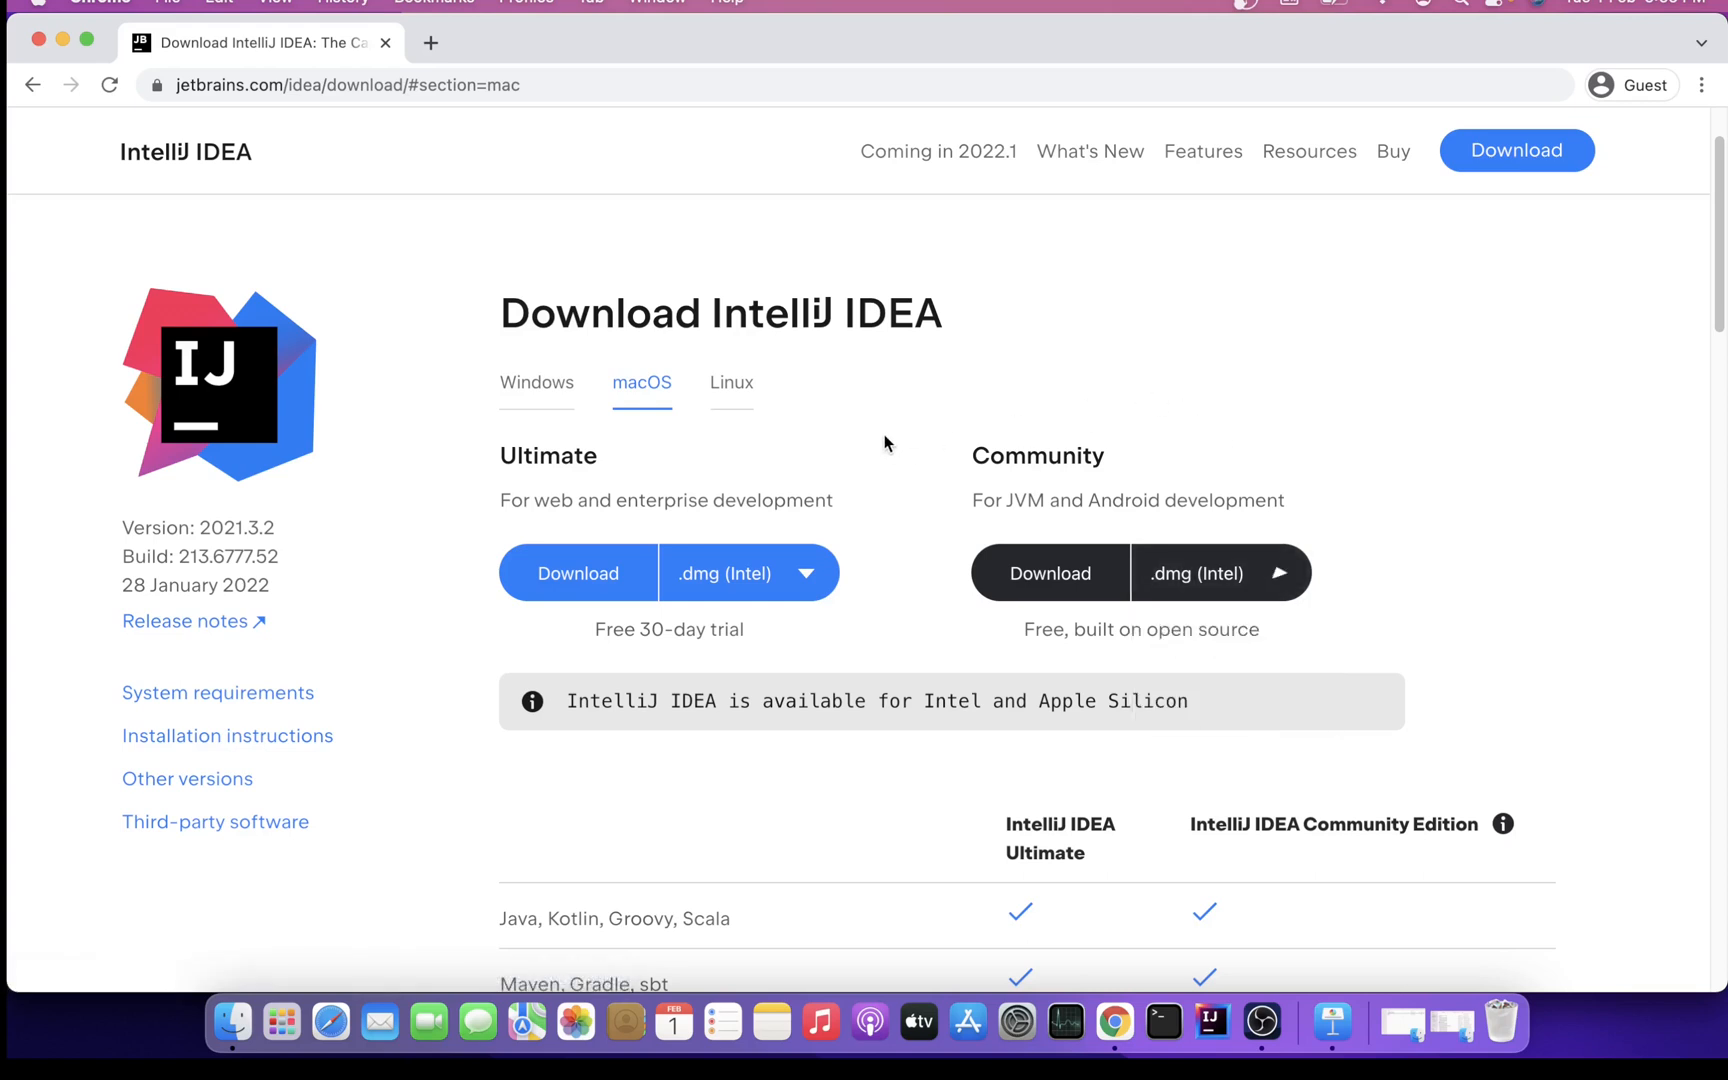
left_click(539, 397)
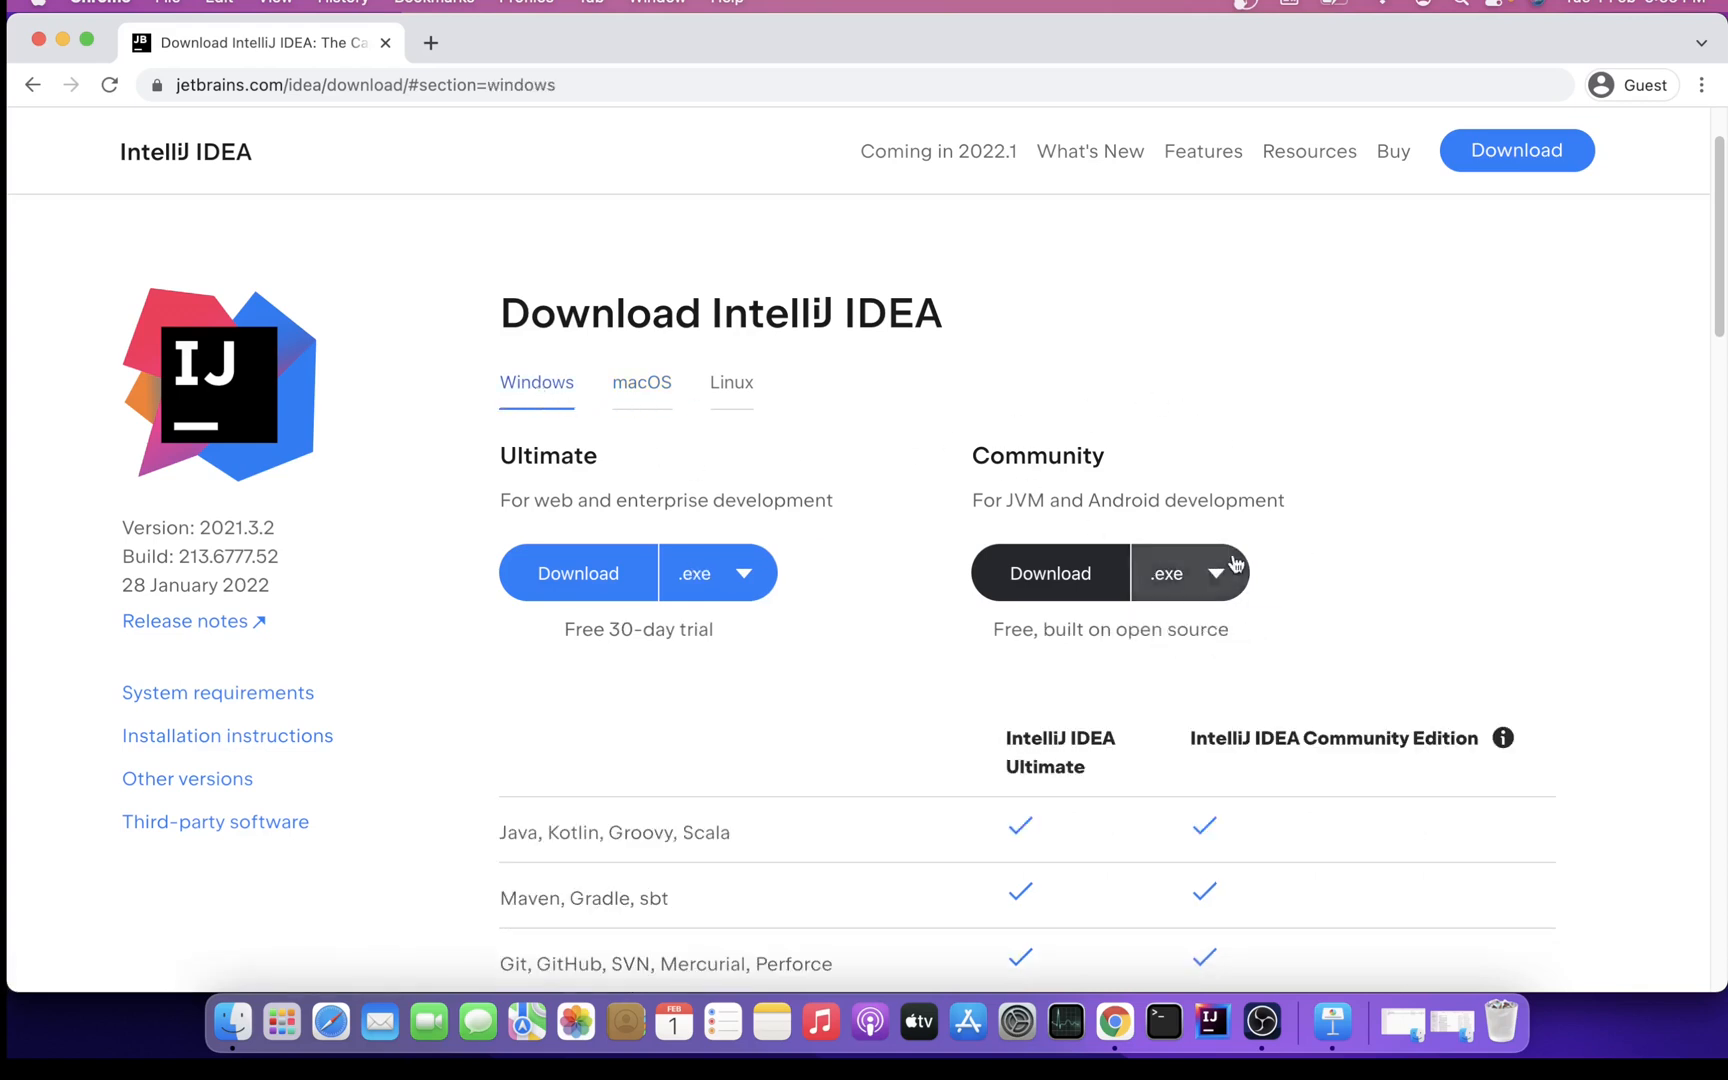
left_click(1219, 578)
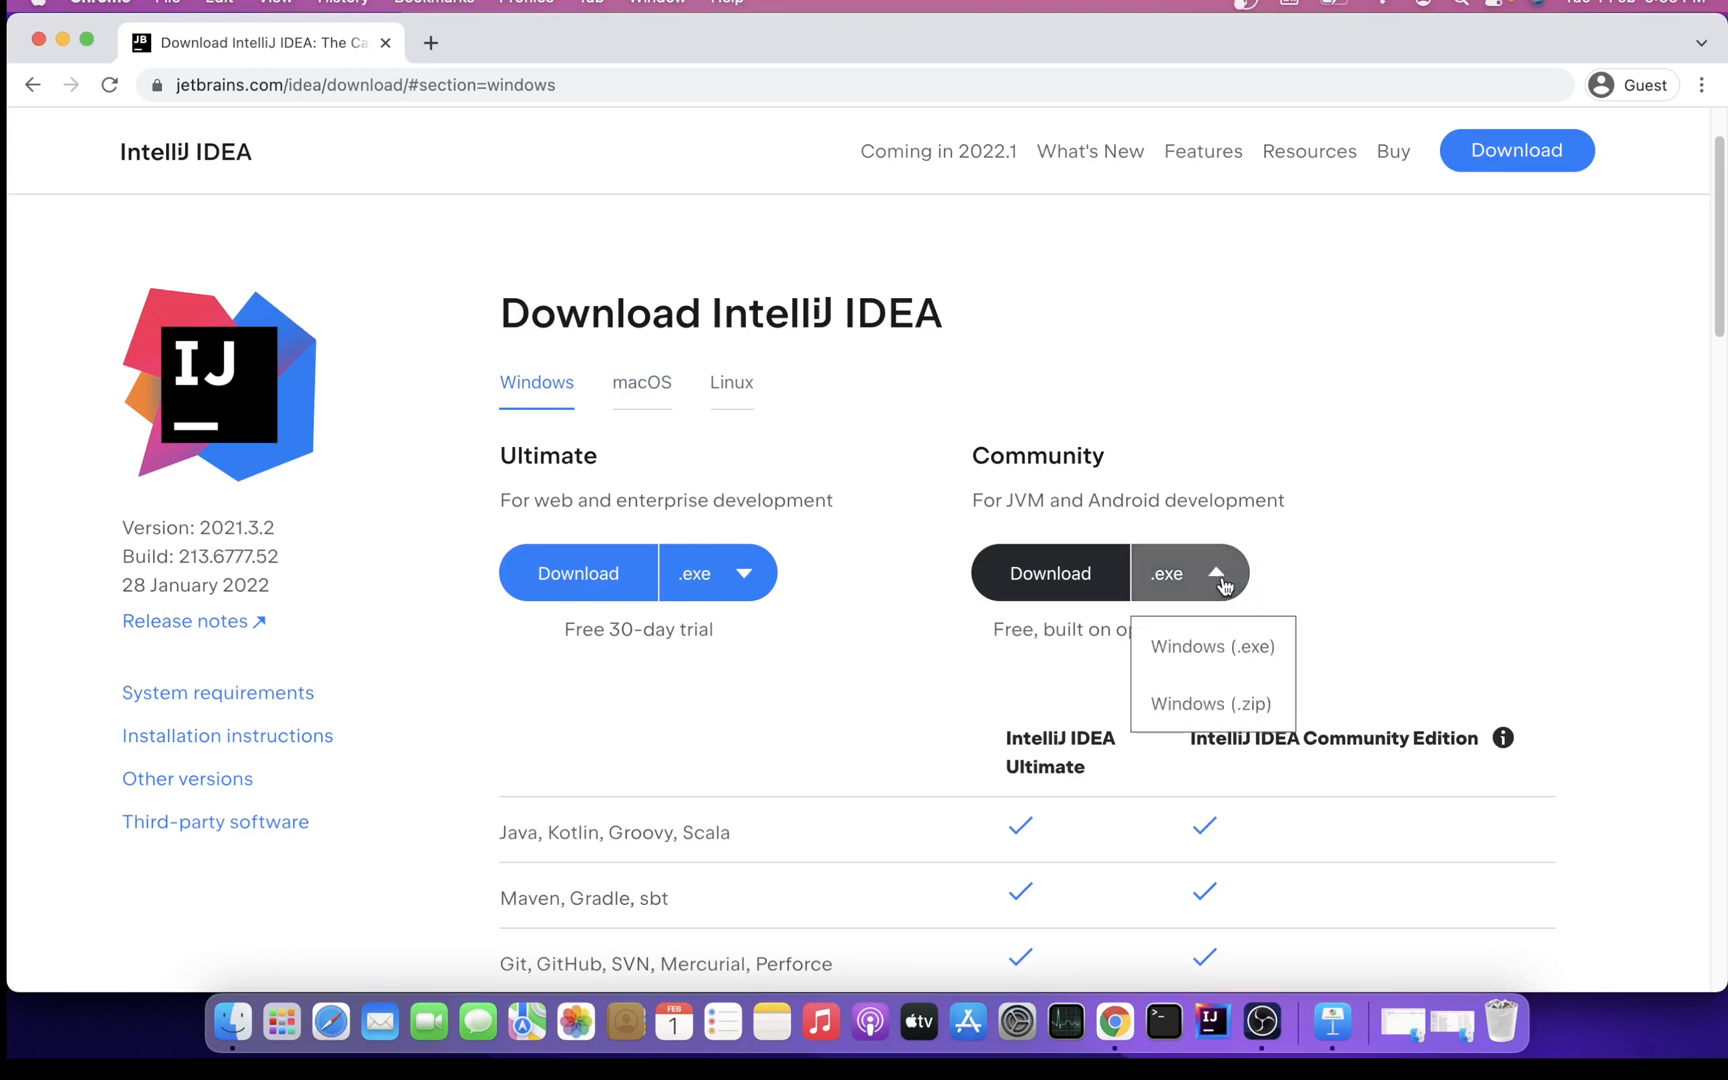
left_click(740, 392)
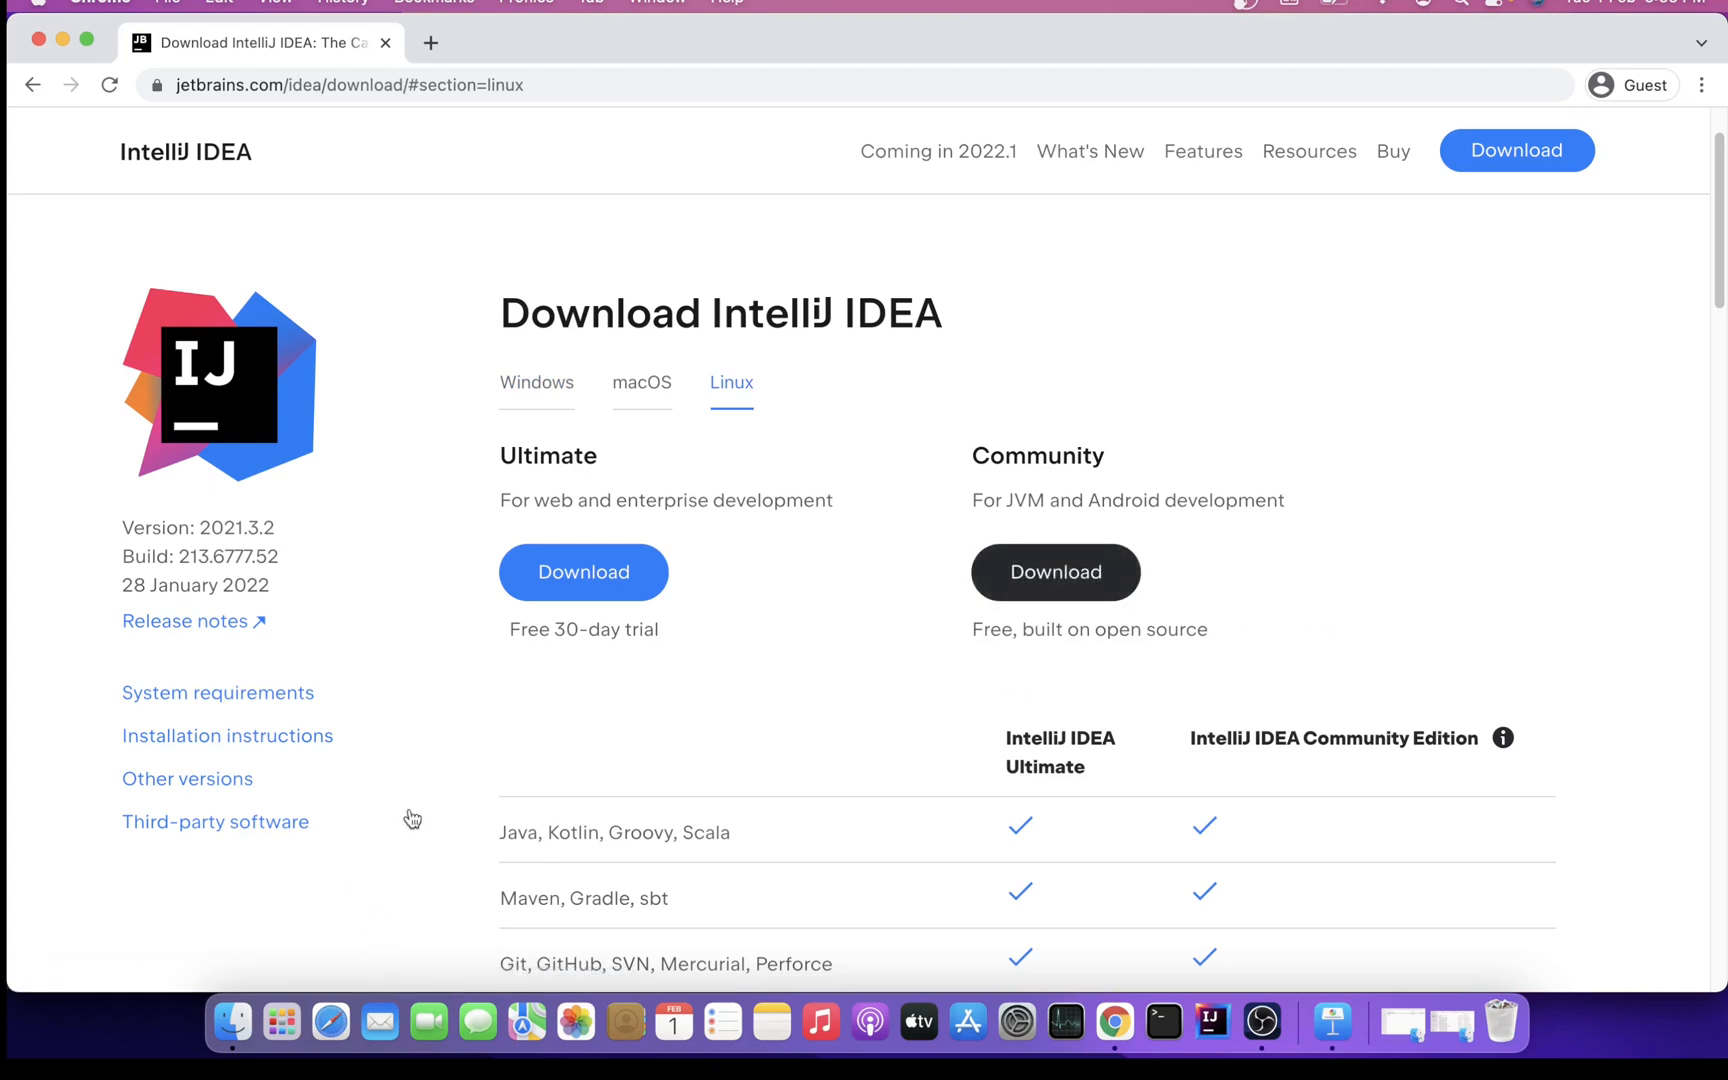
left_click(636, 382)
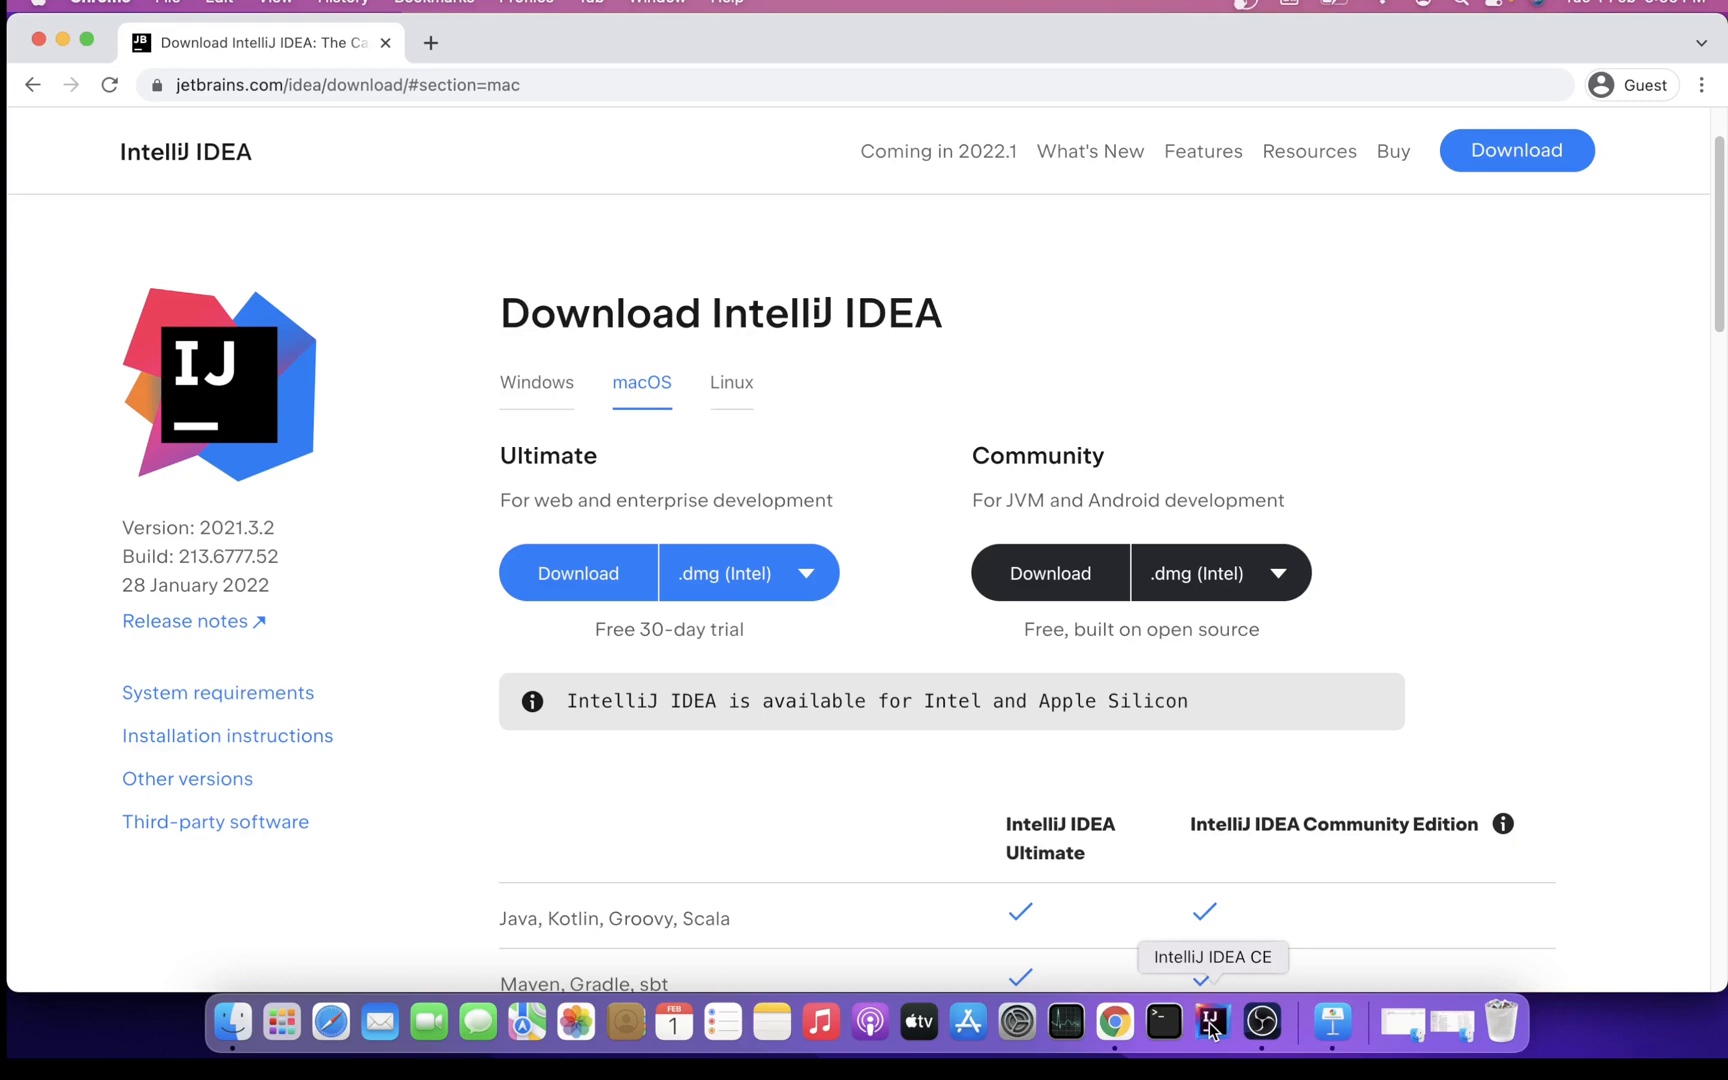
Launch IntelliJ IDEA CE from the Dock
left_click(1211, 1024)
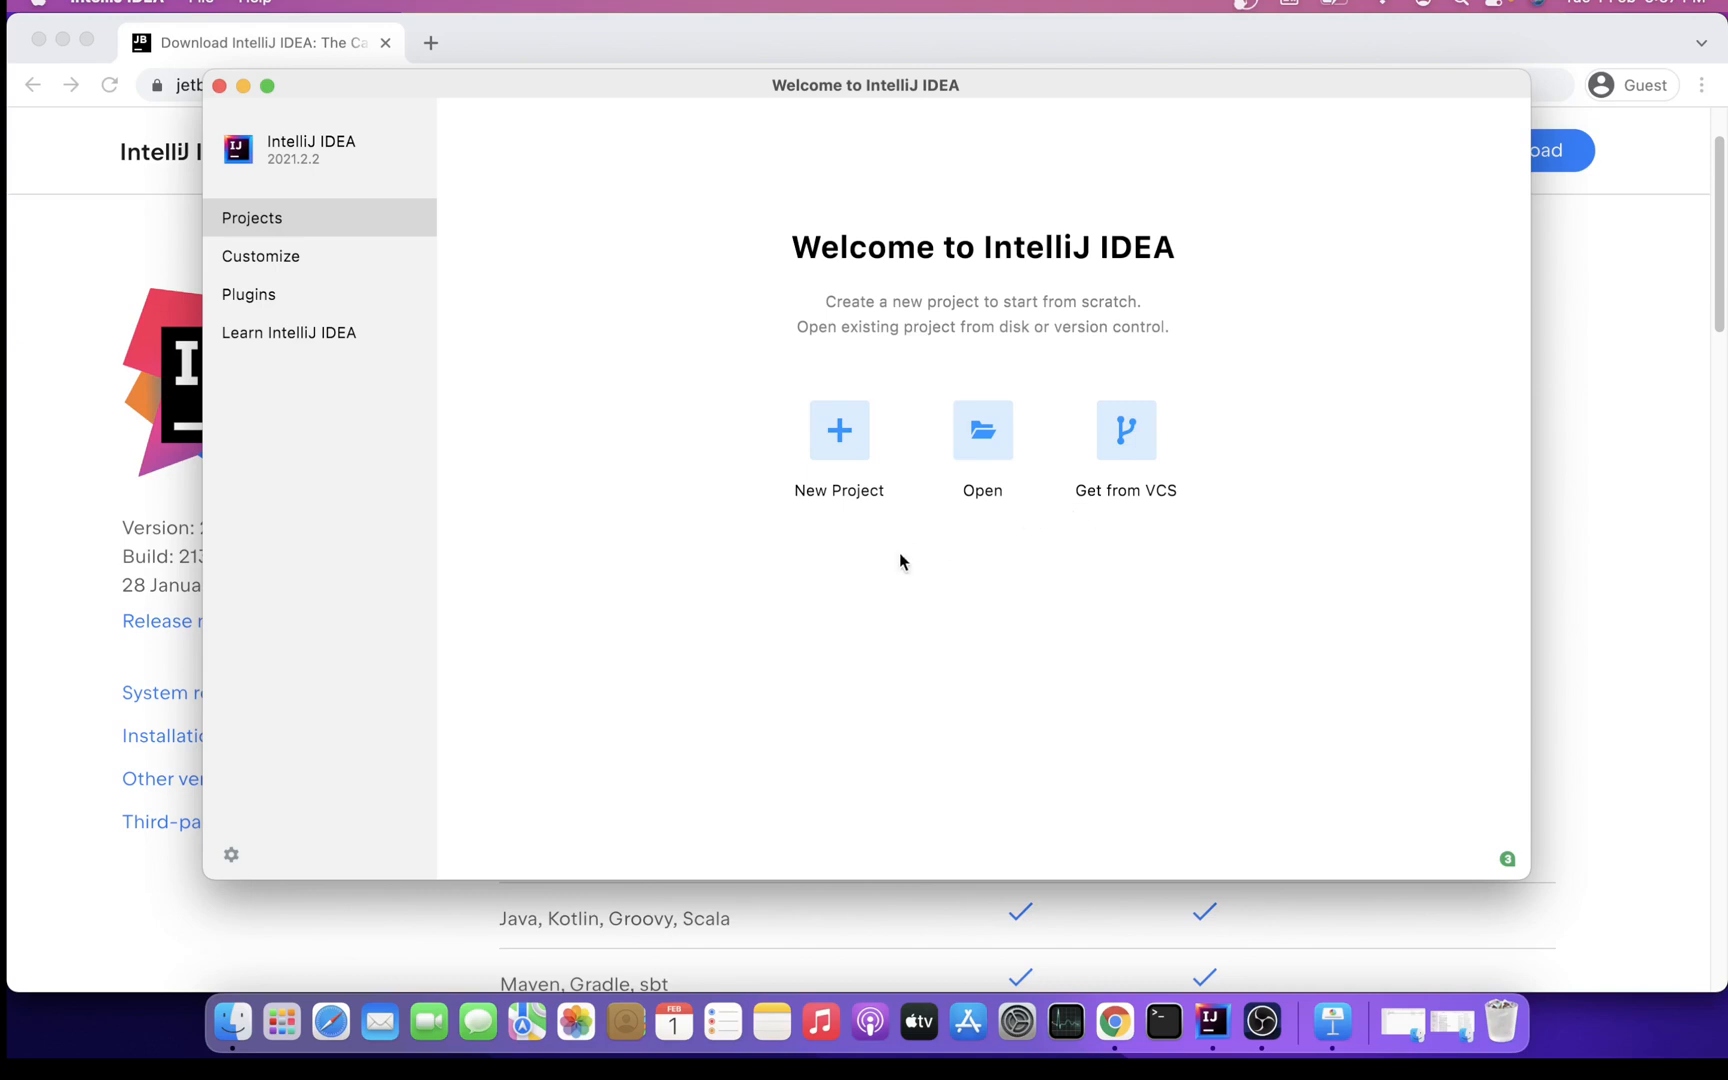
Start a new project, review the available SDKs and keep Java 14
left_click(837, 440)
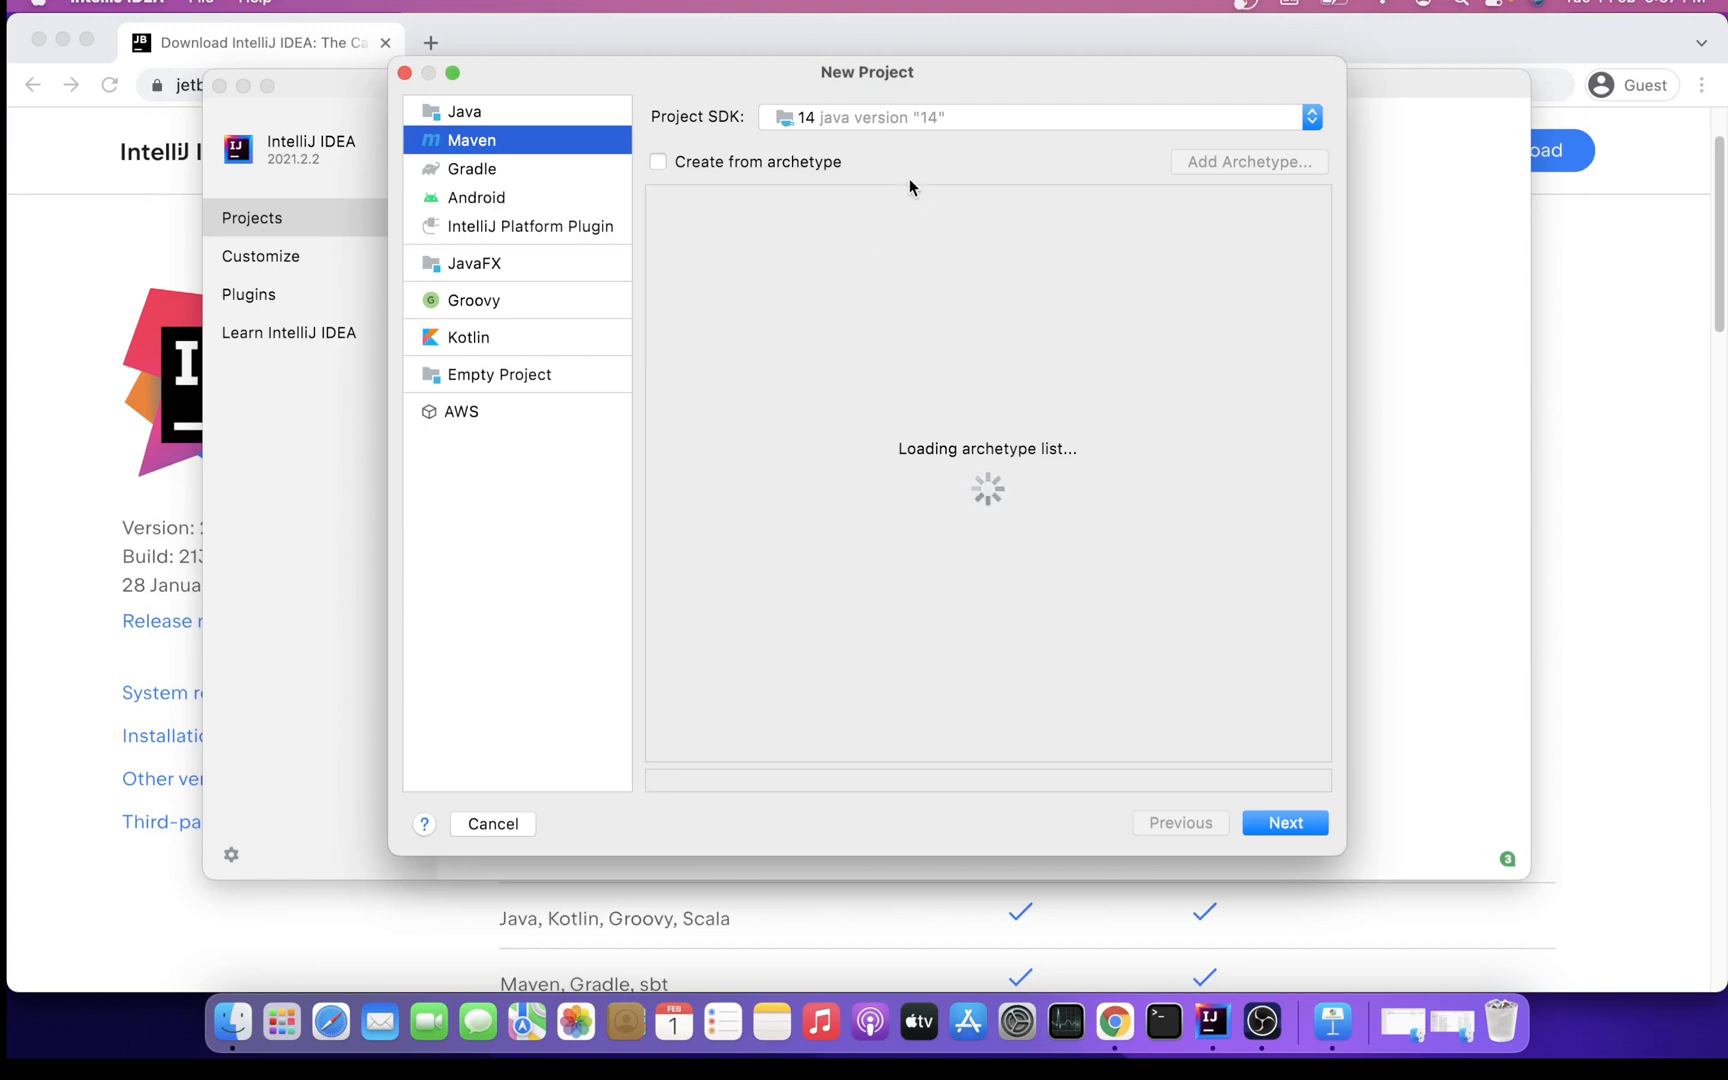
left_click(910, 118)
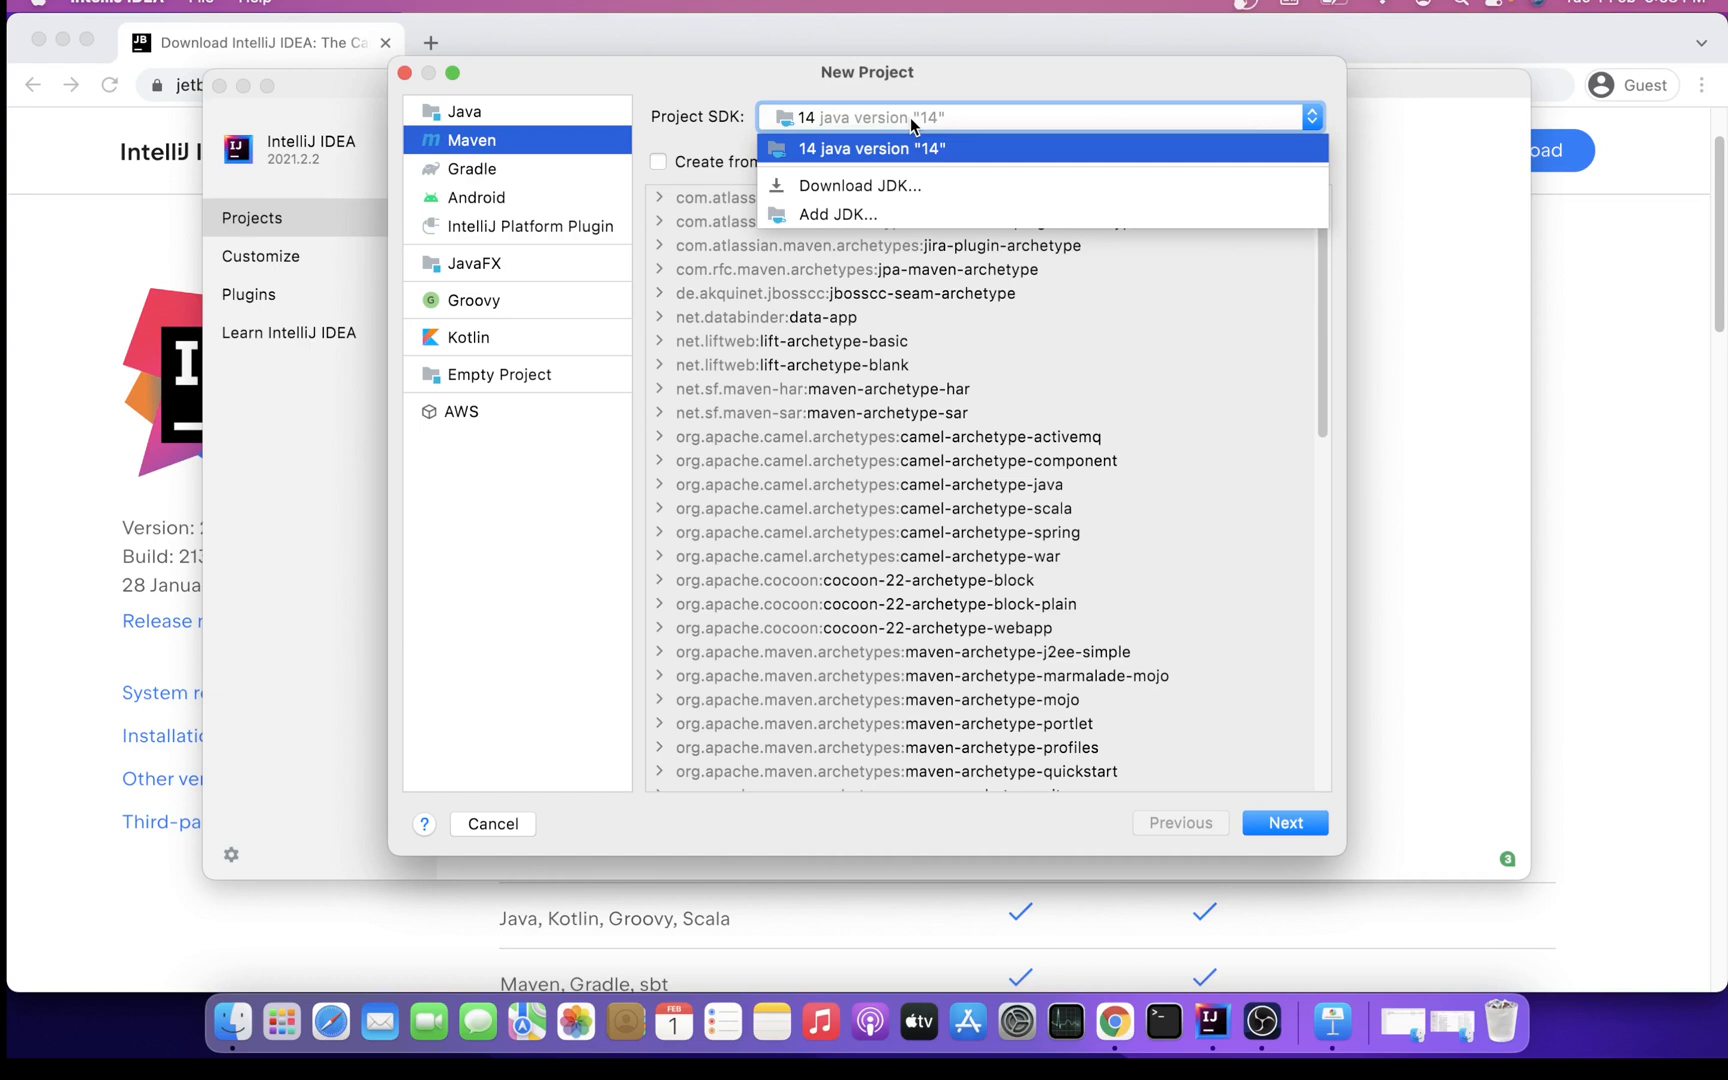
left_click(910, 118)
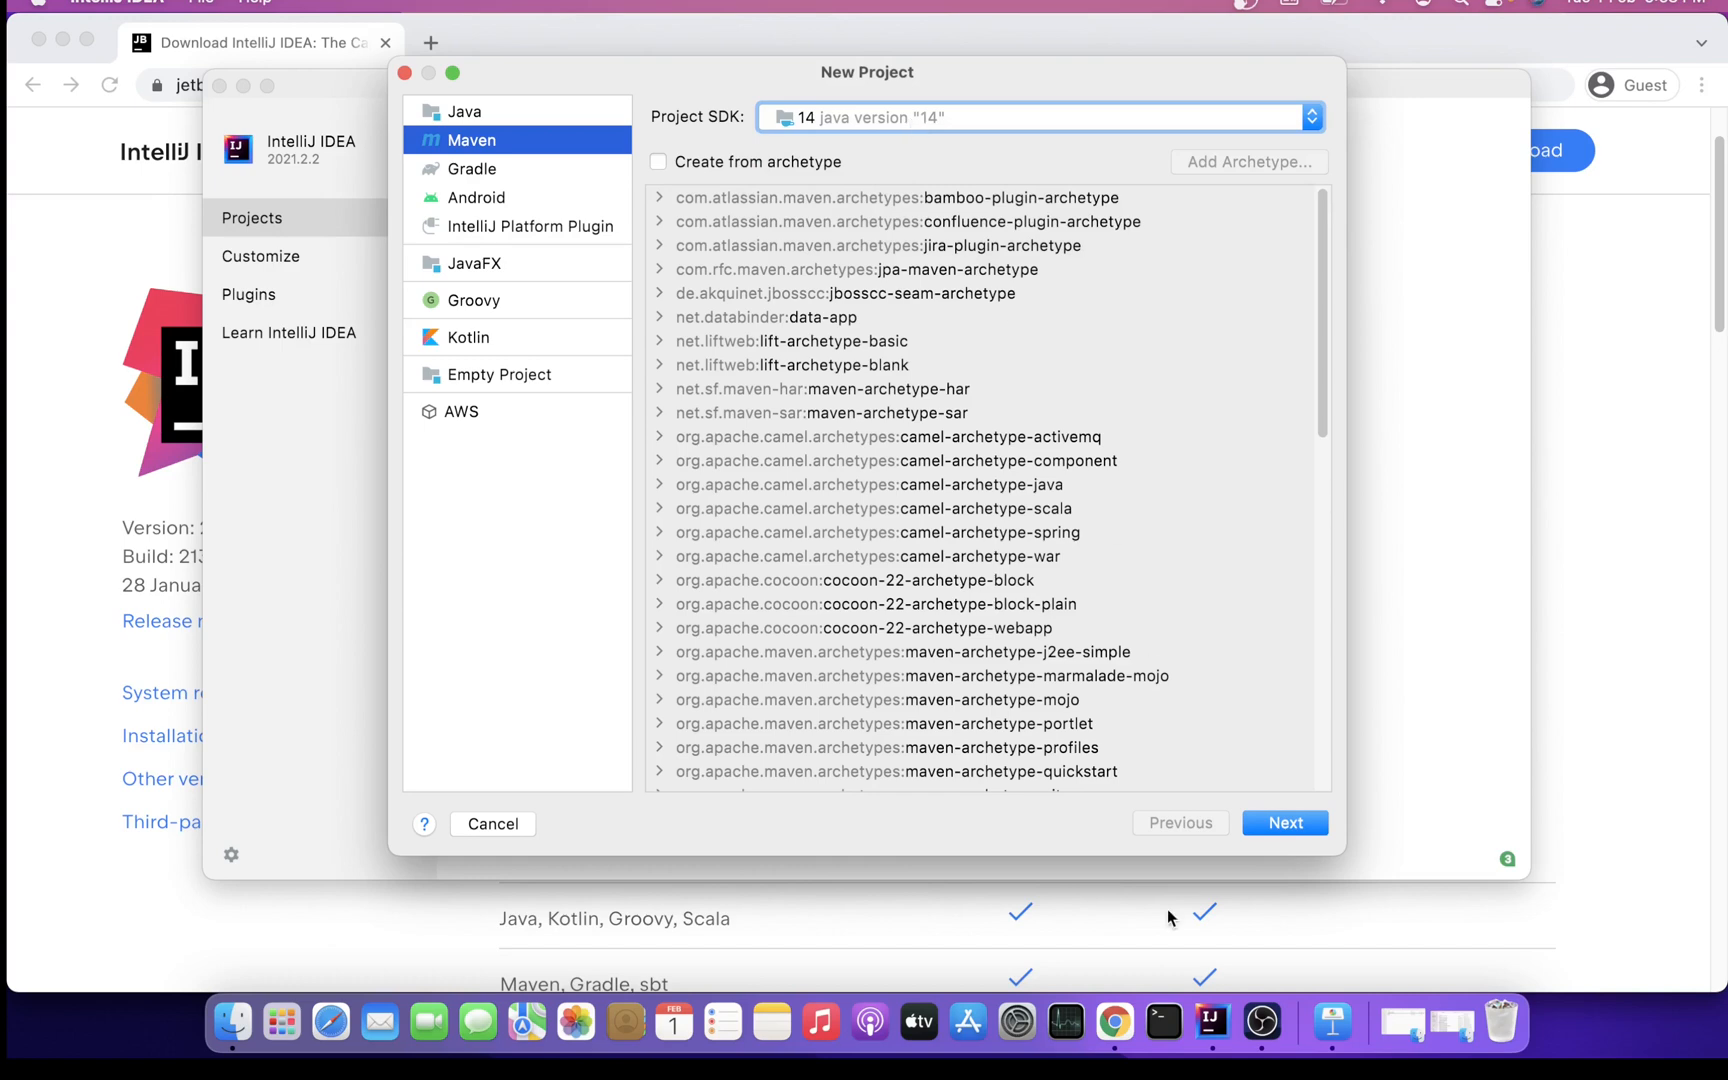
left_click(1271, 834)
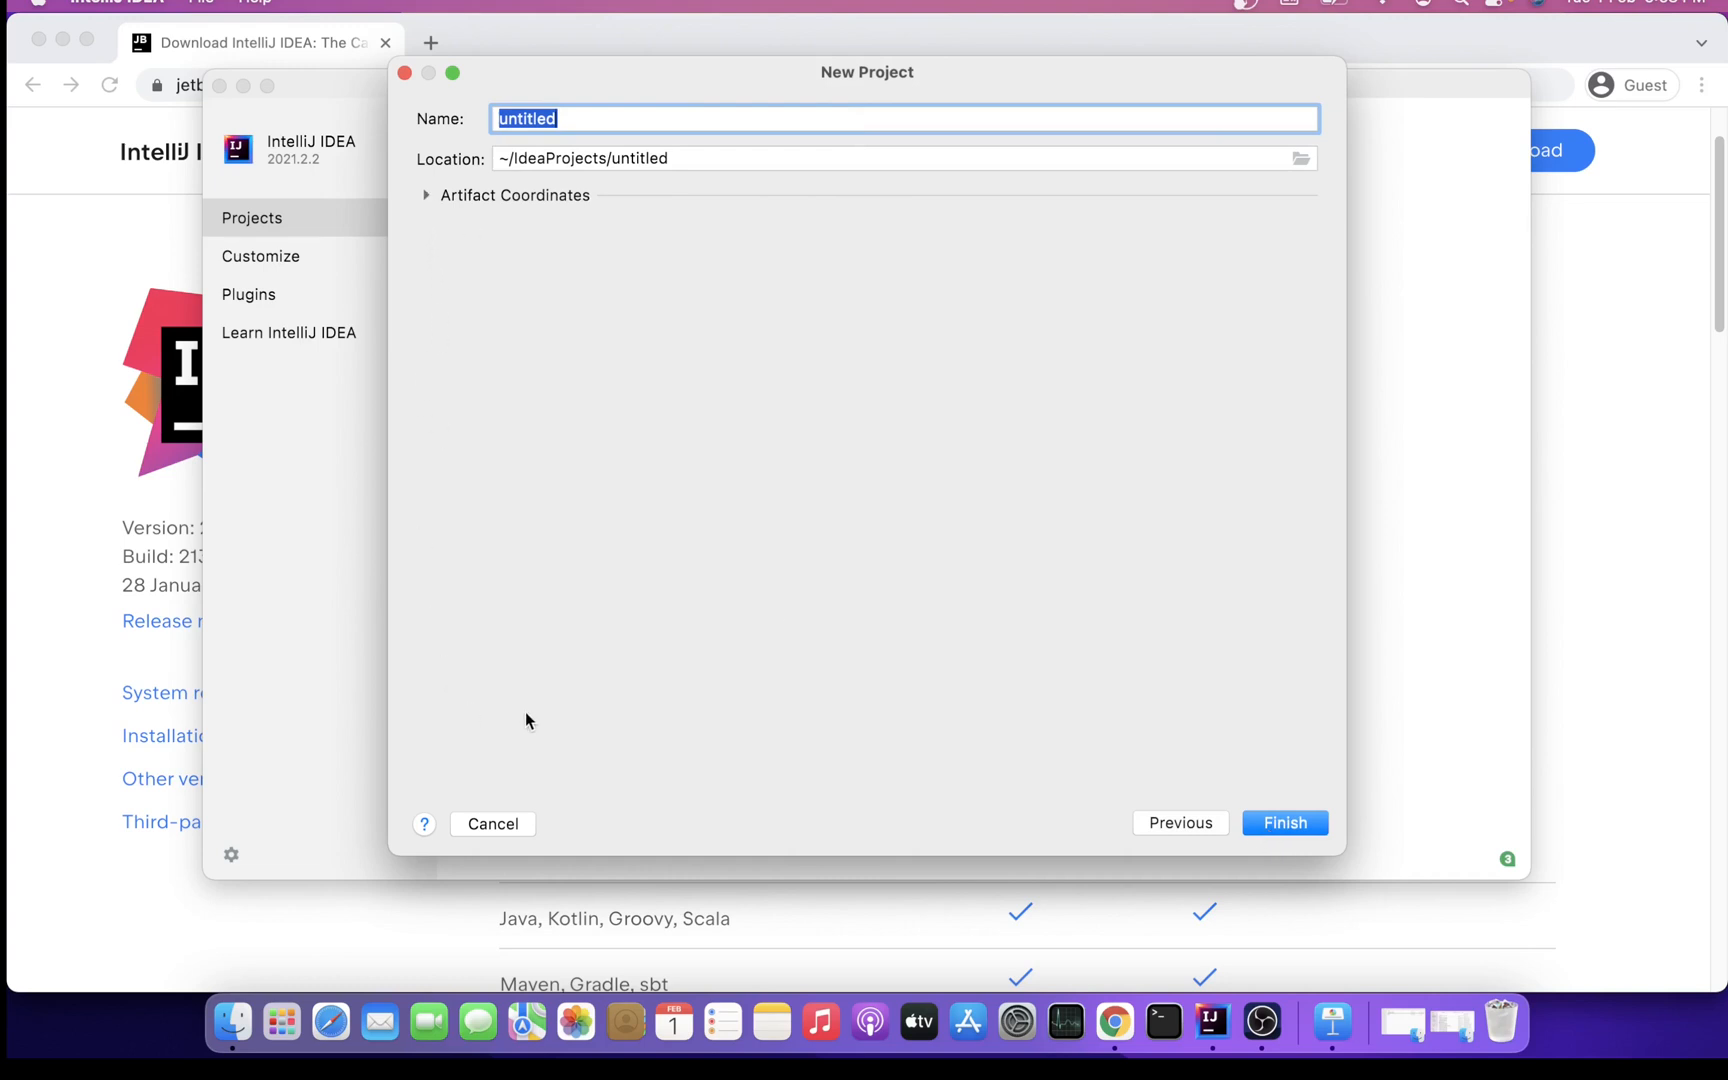
left_click(1190, 820)
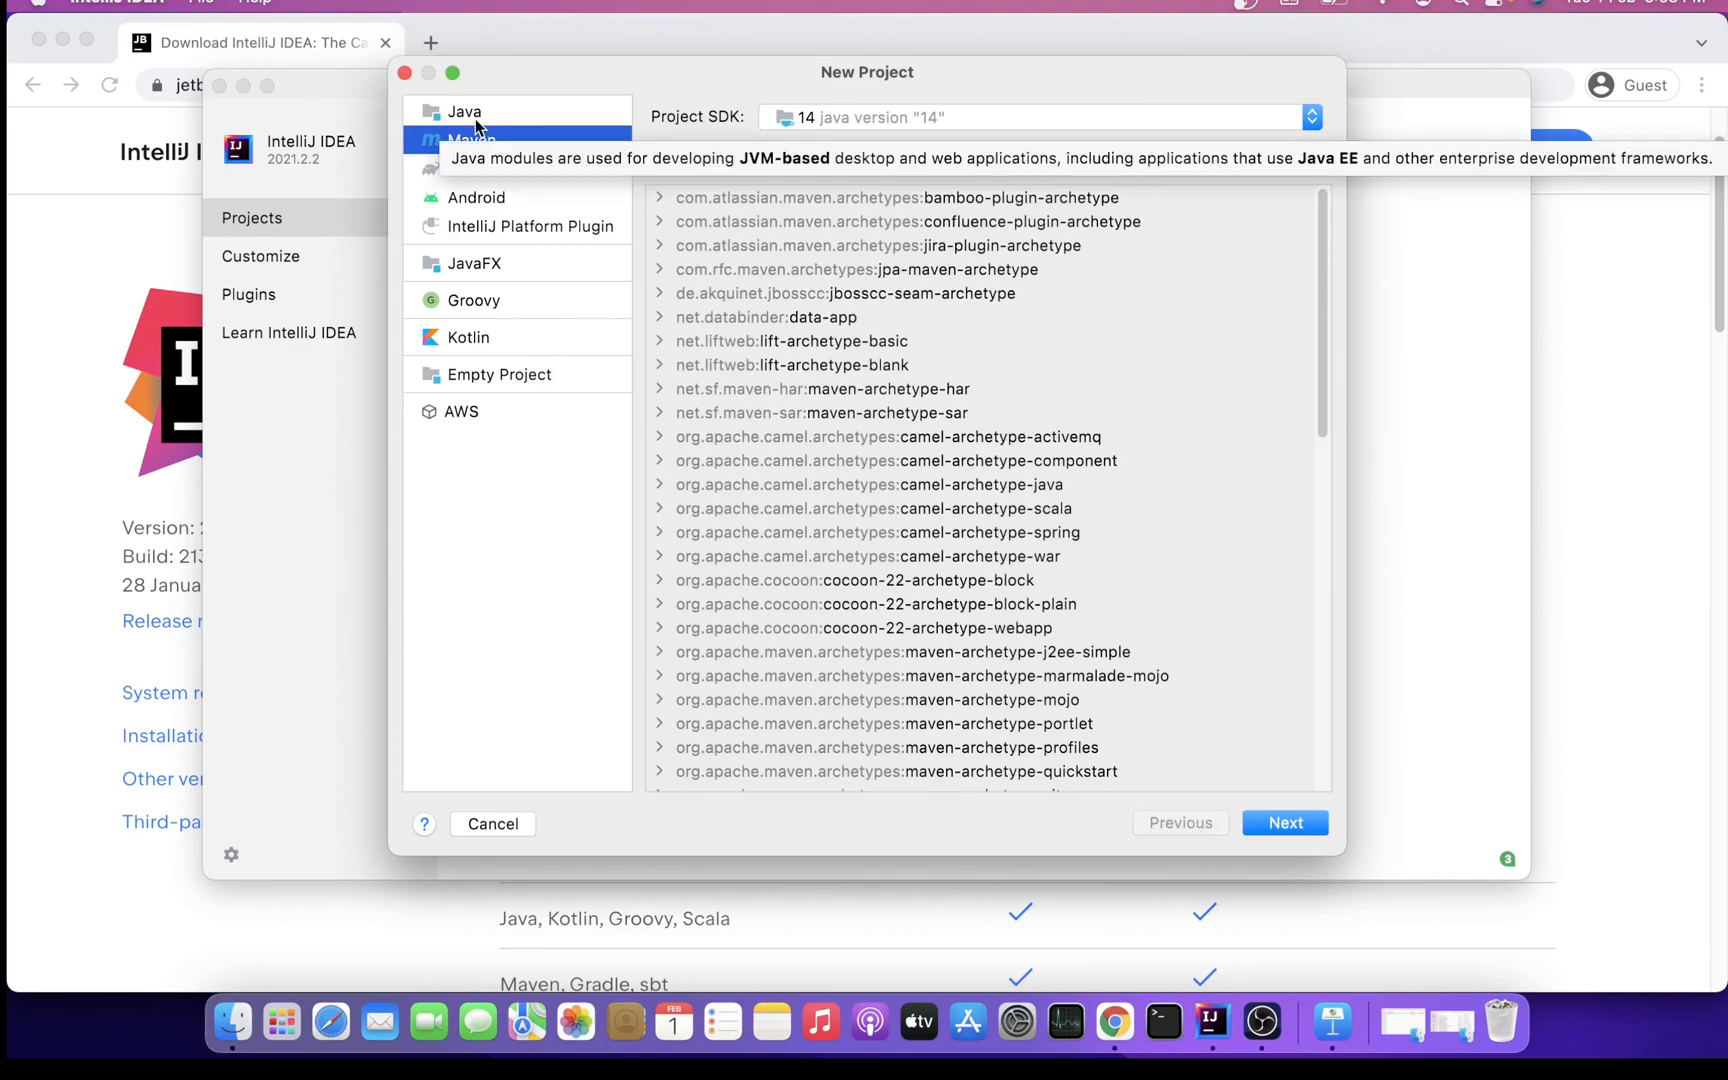
Browse the Java and Gradle project types, choose Maven without archetype, and continue to naming
left_click(474, 115)
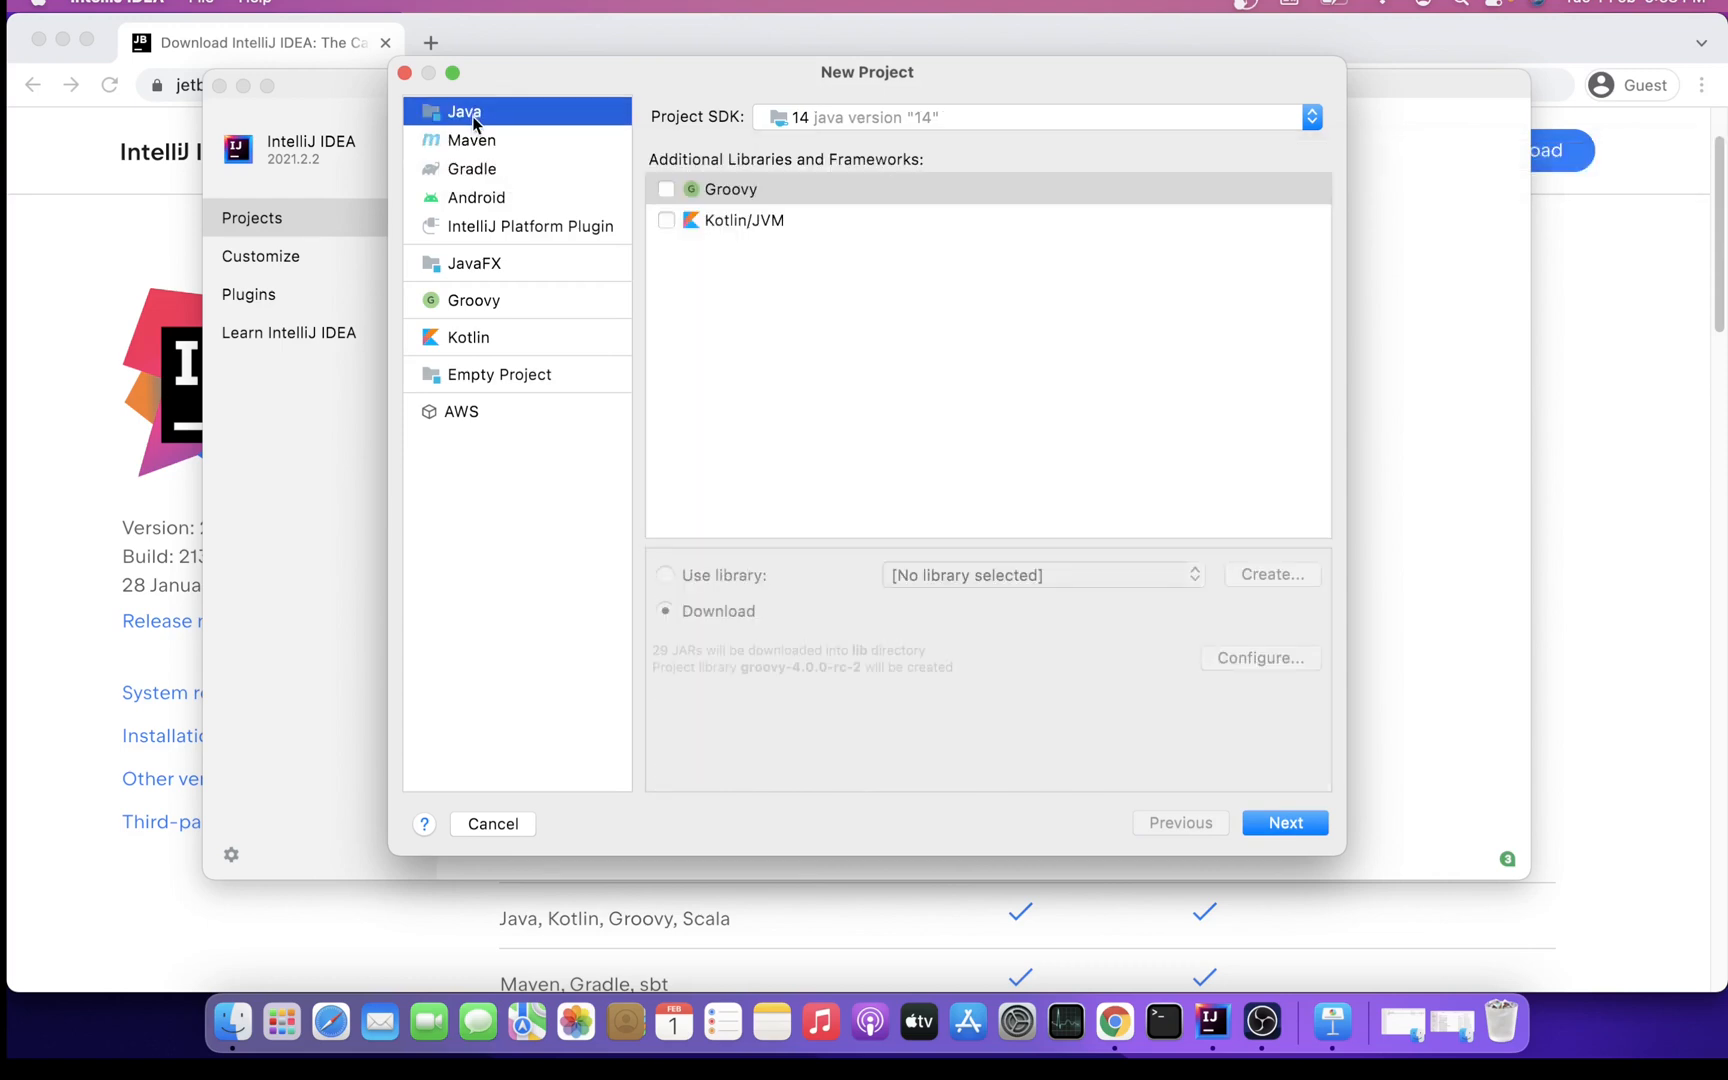
left_click(477, 144)
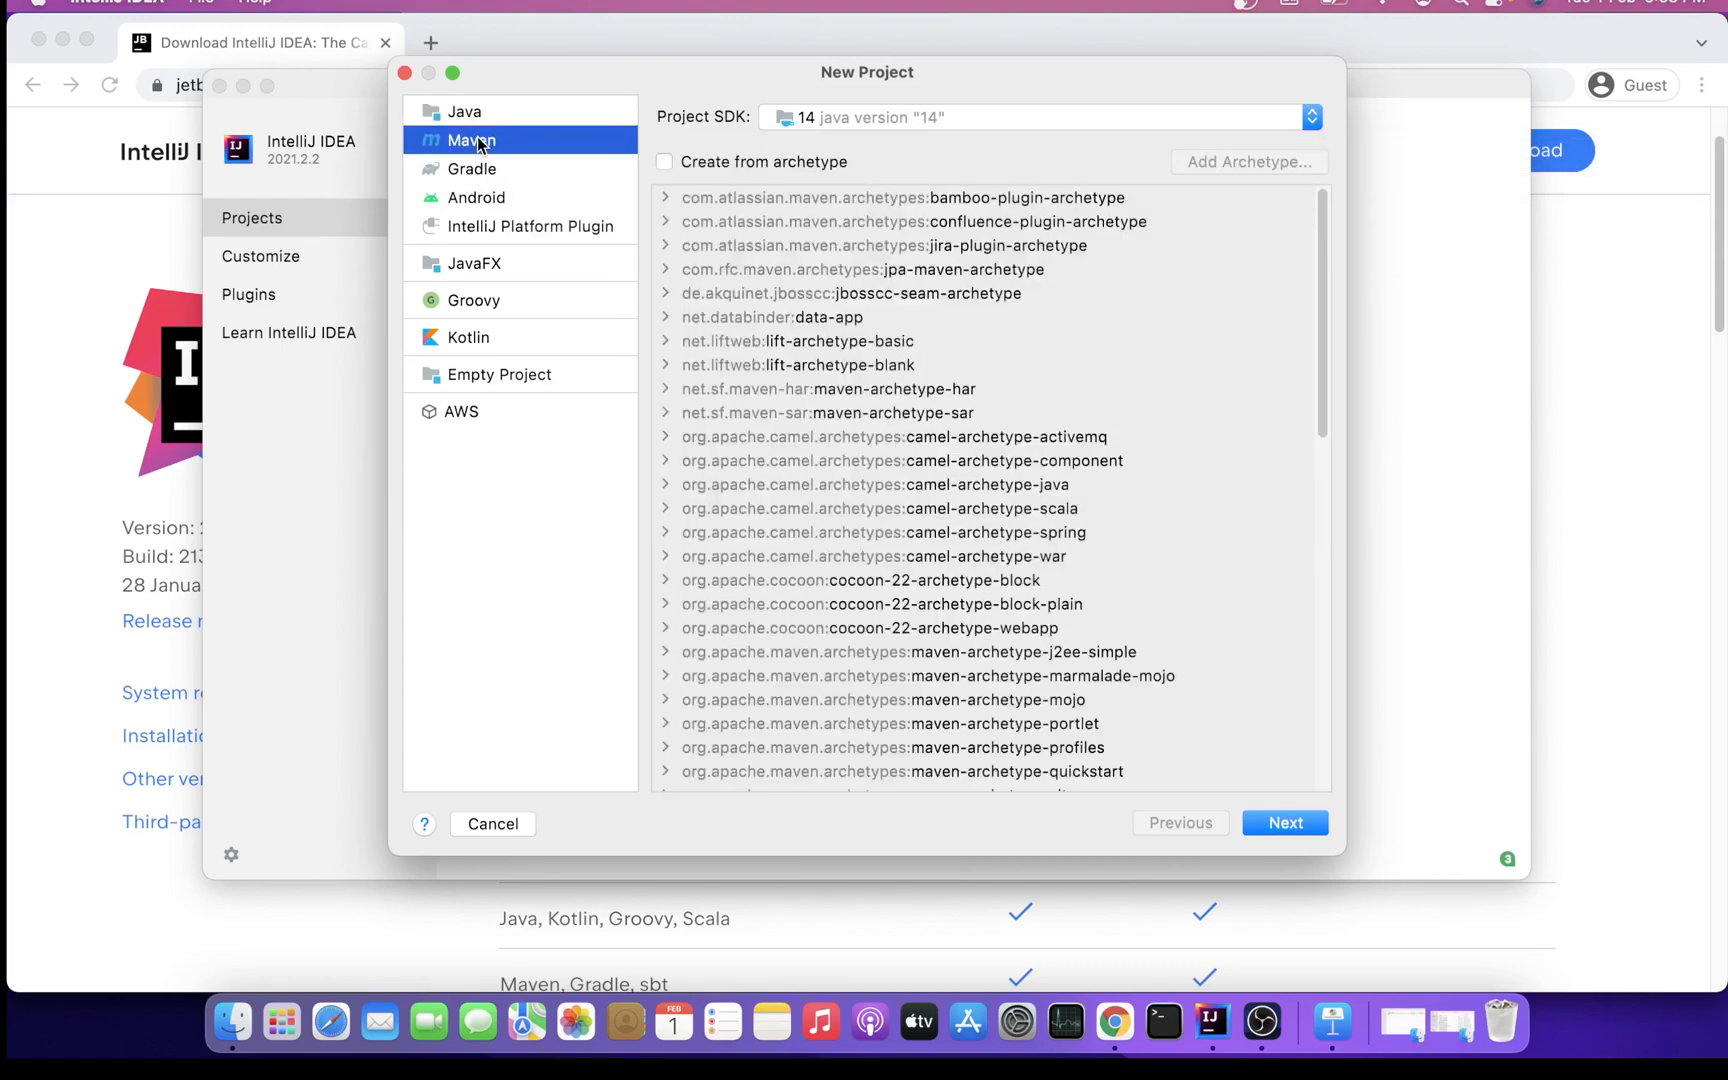
left_click(472, 176)
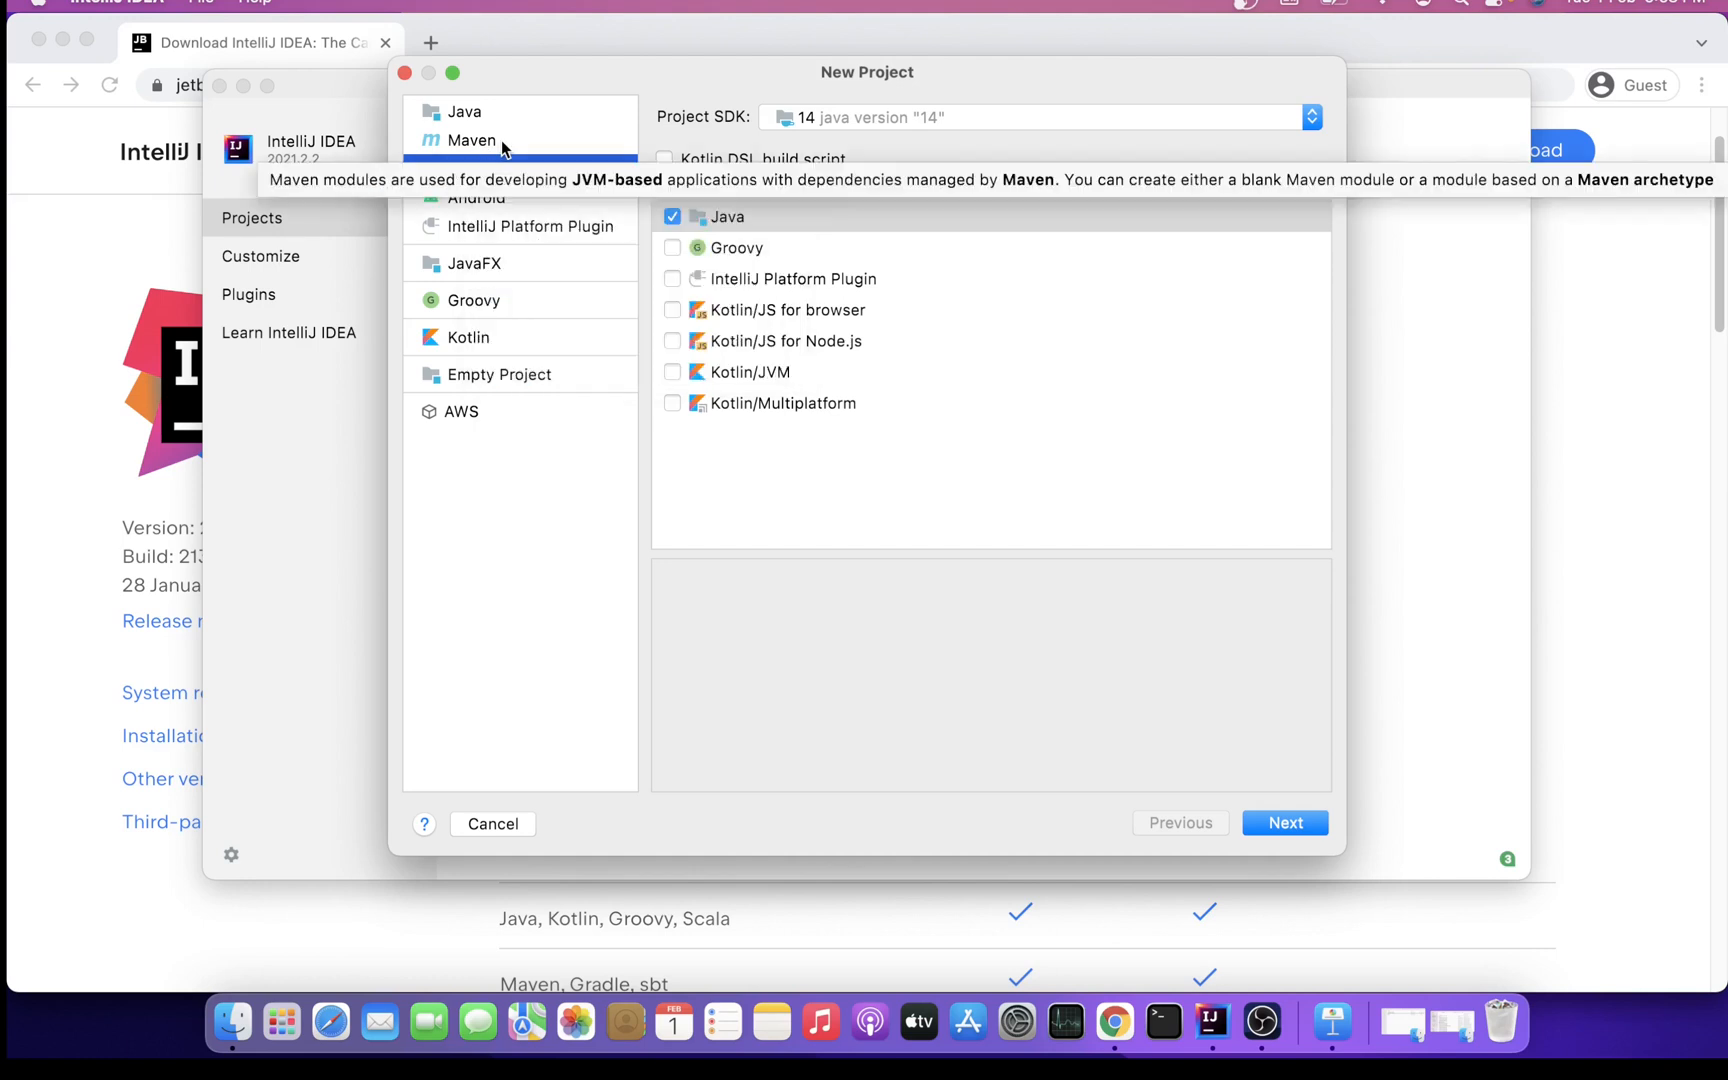
left_click(501, 141)
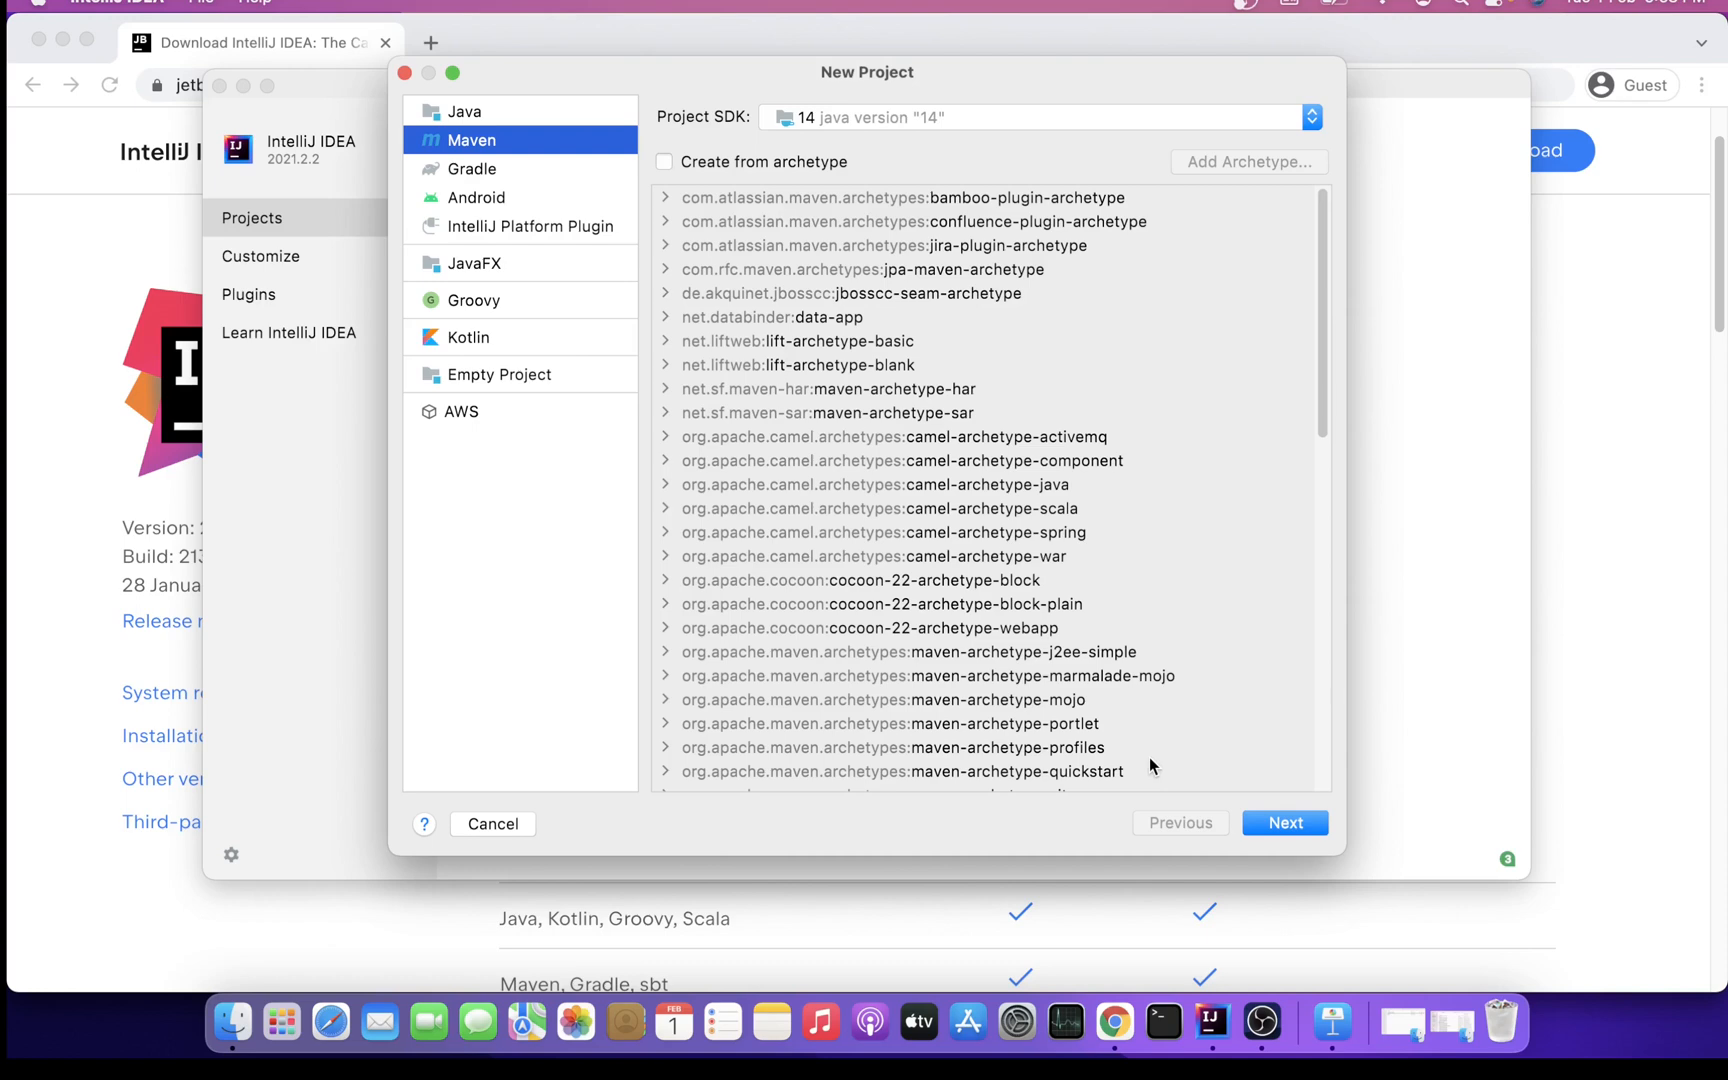
left_click(1268, 828)
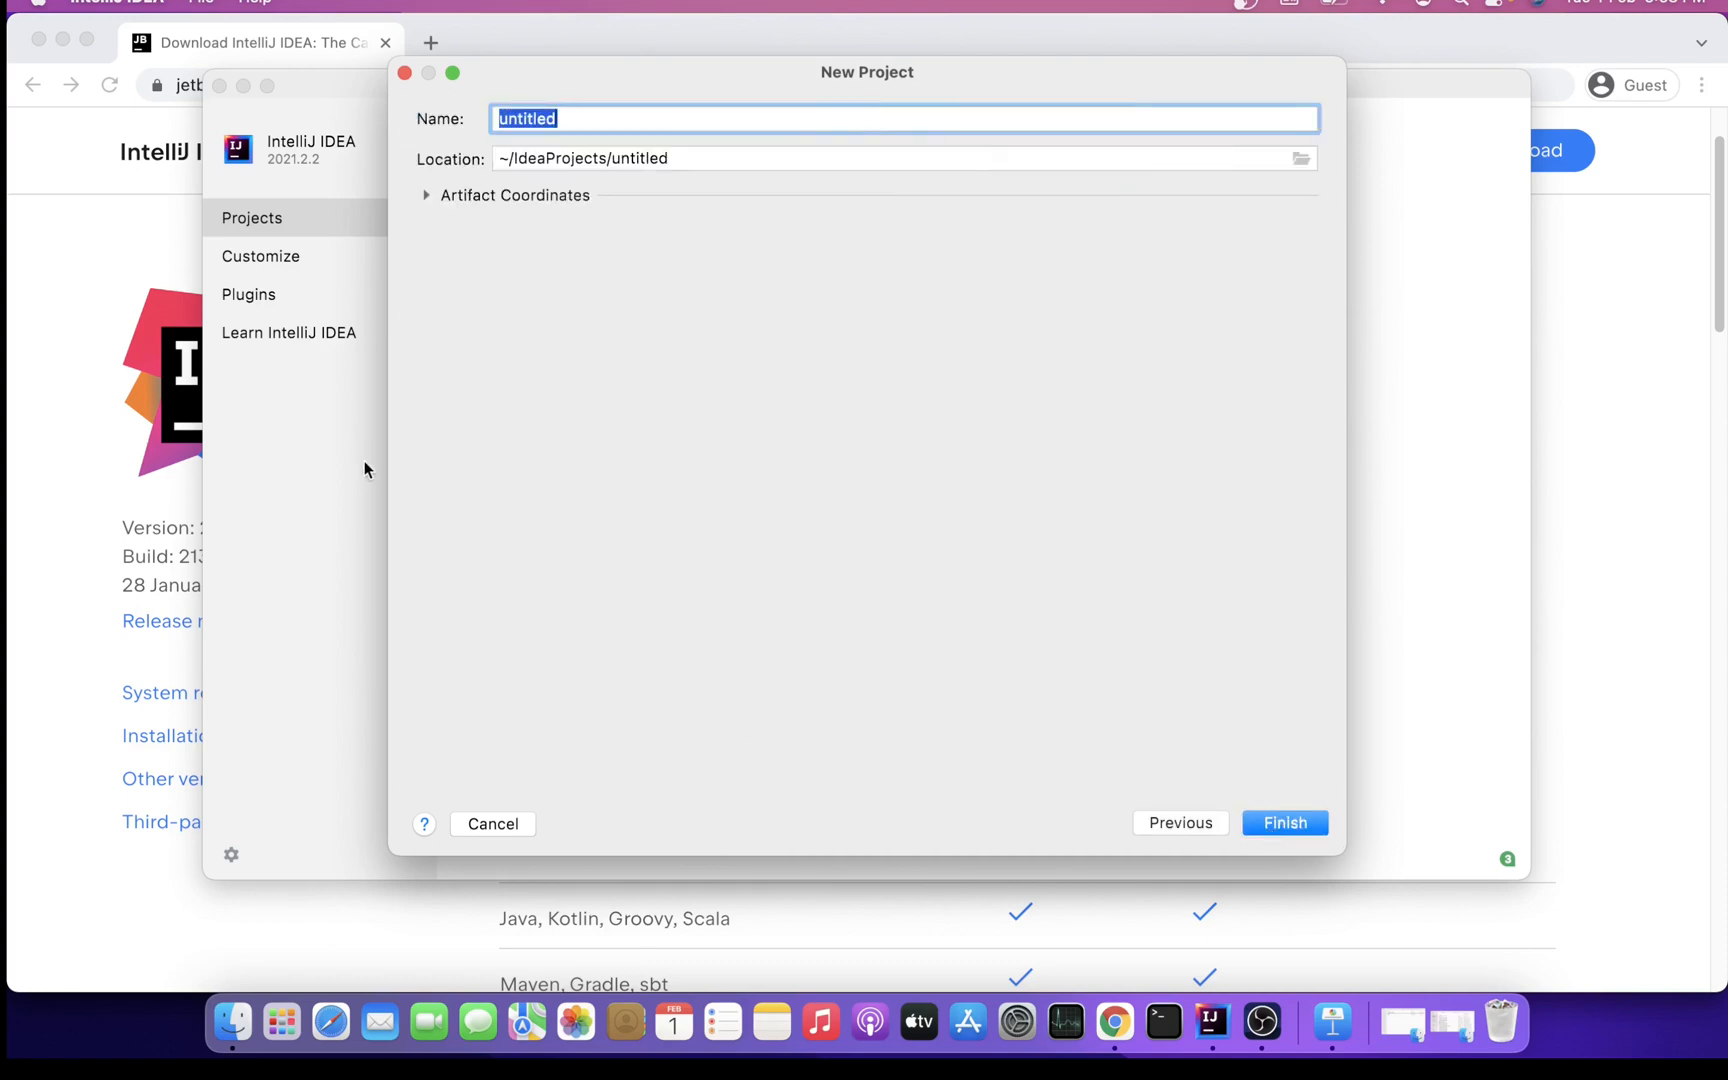
Set GroupId com.demo and ArtifactId DemoProjectOne, keeping version 1.0-SNAPSHOT
left_click(430, 197)
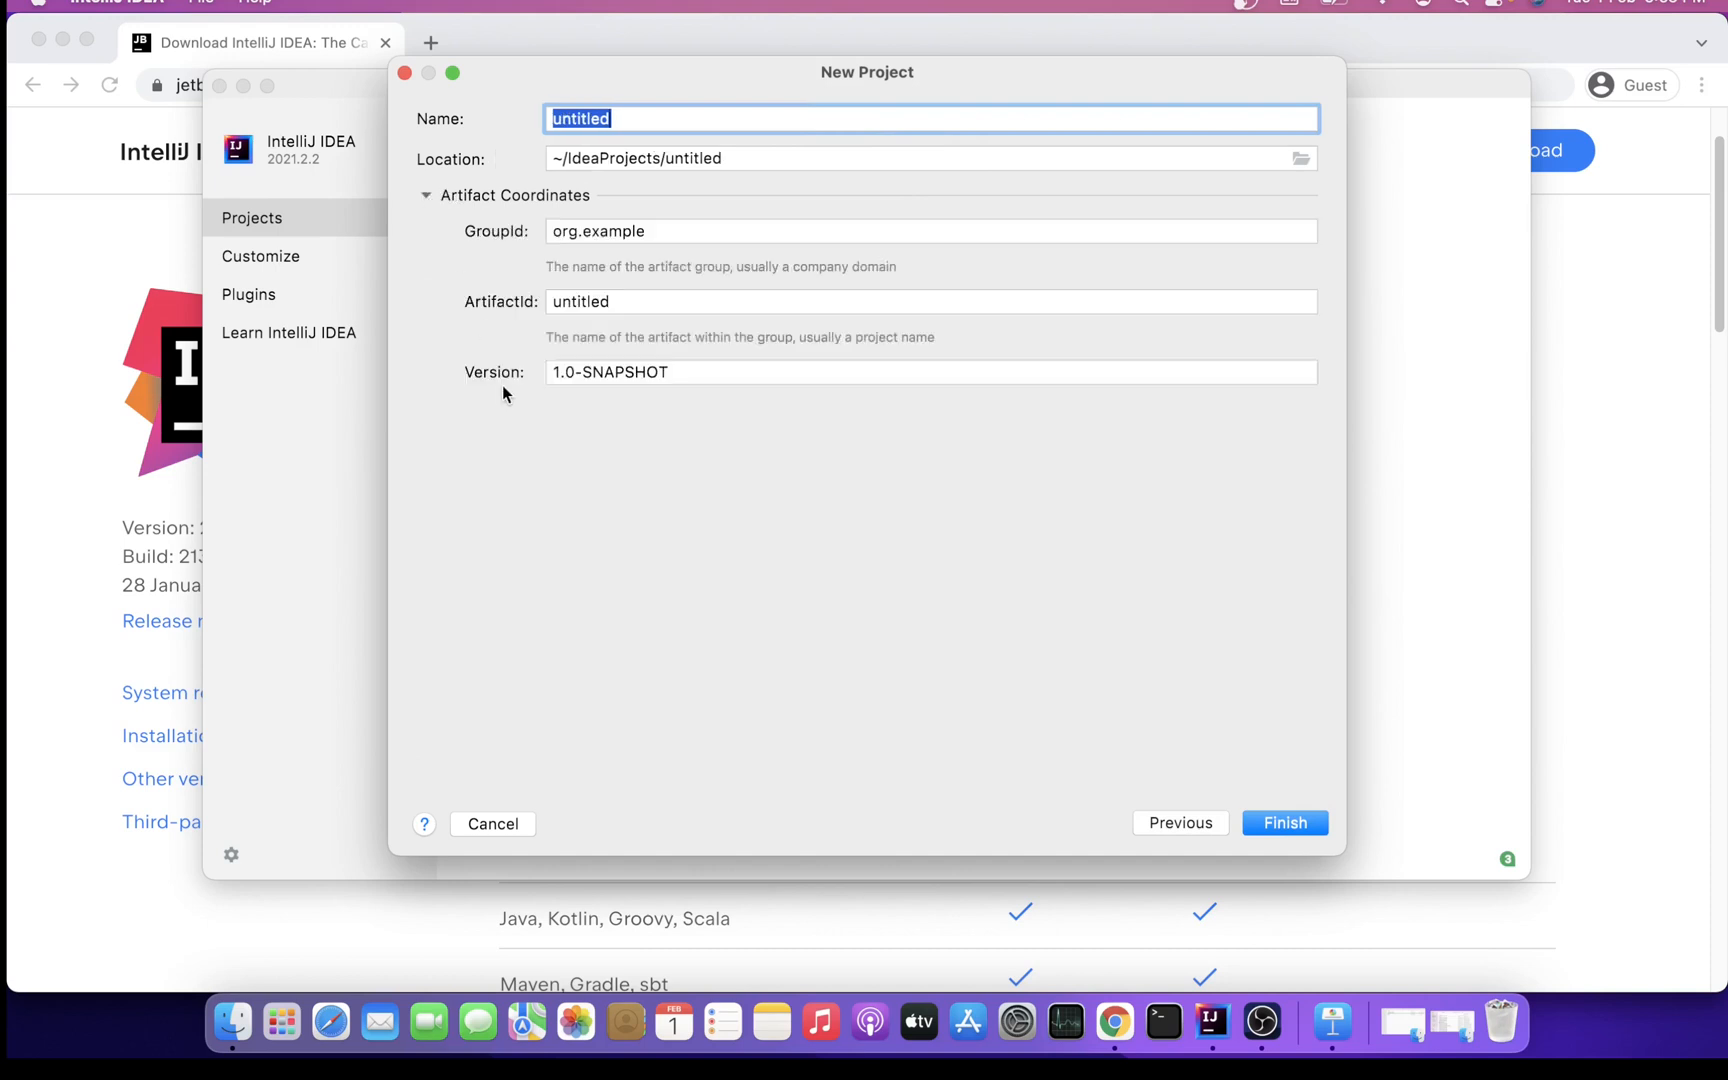
left_click(686, 241)
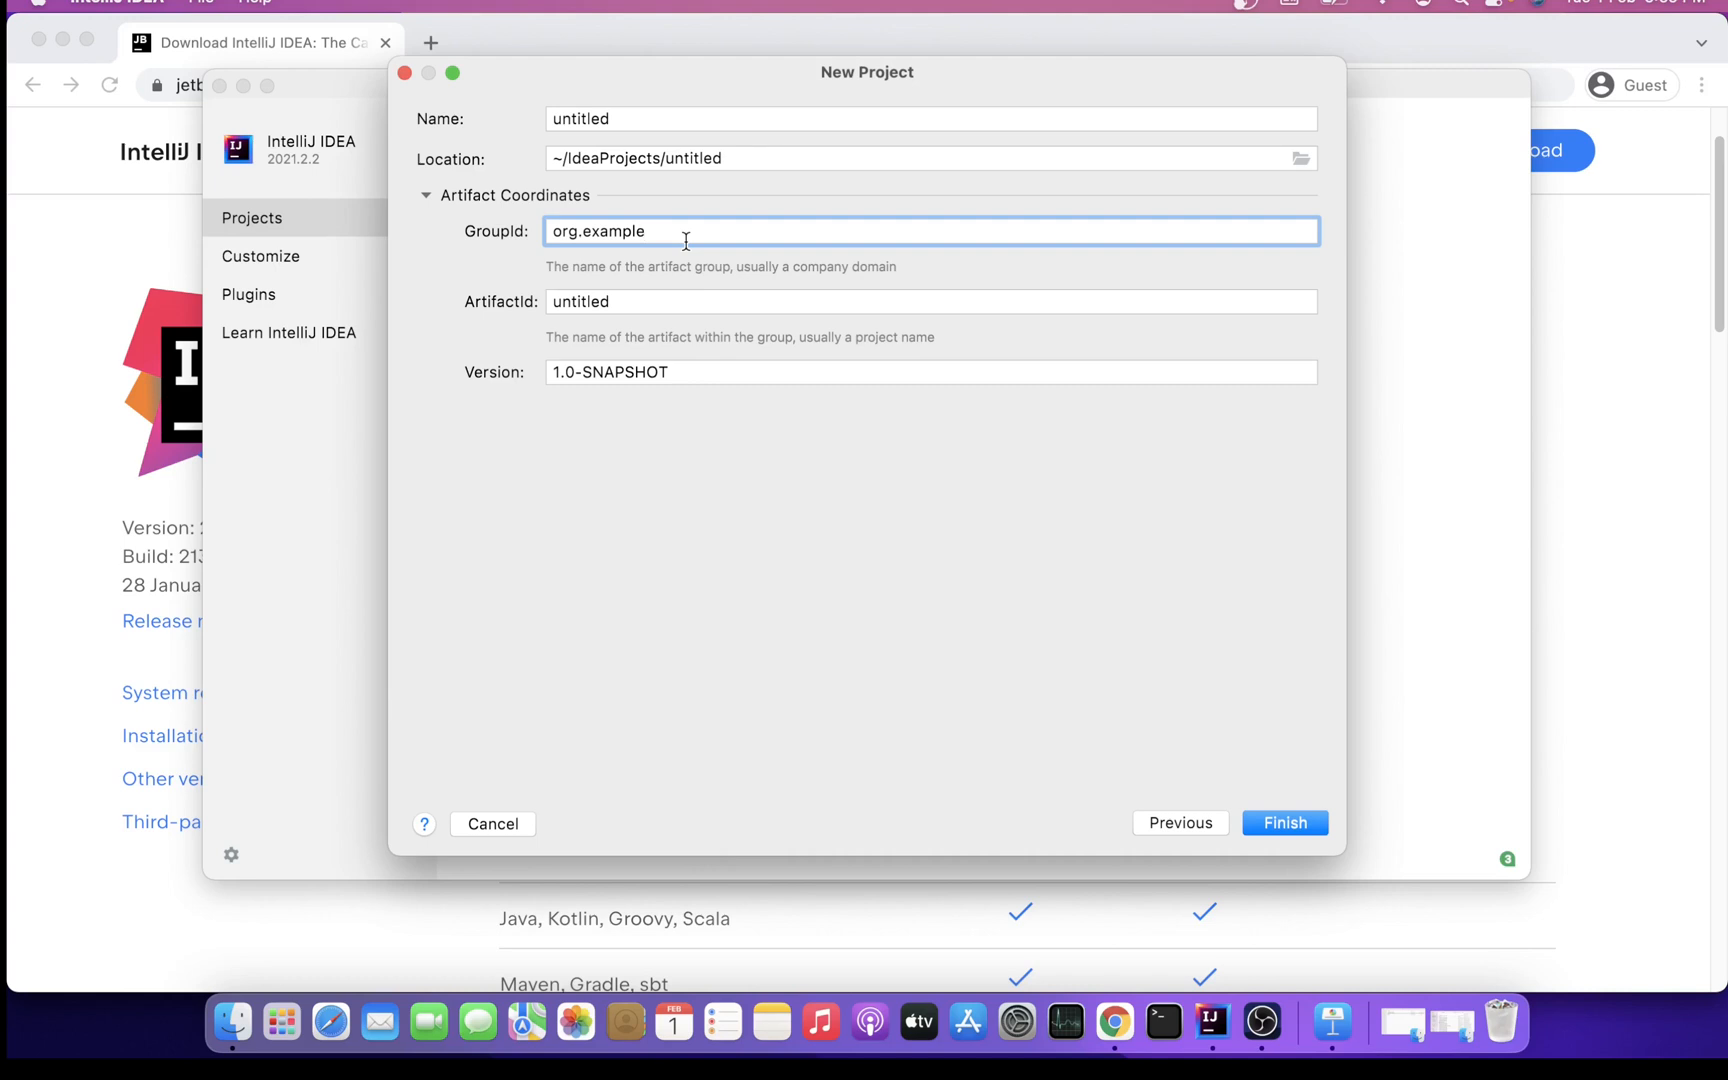
left_click_drag(686, 240, 544, 225)
type("co")
type("m.demo")
double_click(679, 313)
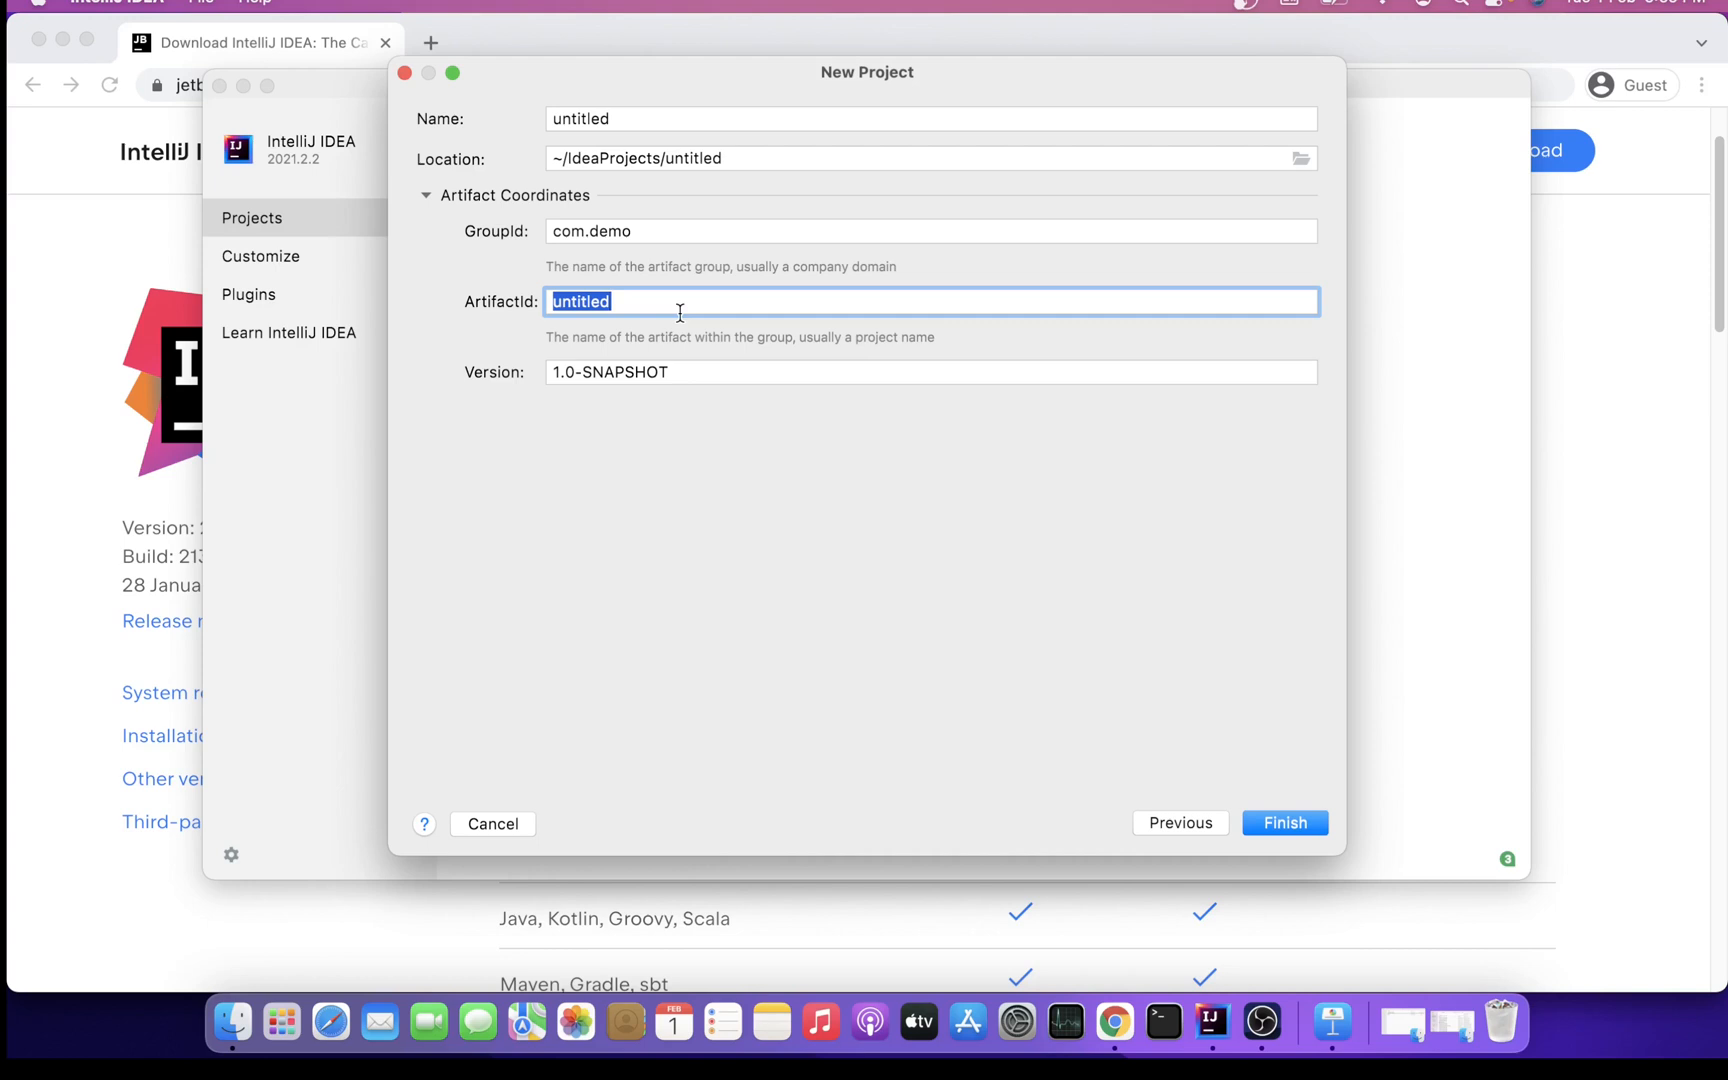
type("Domo")
type("Project")
type("One")
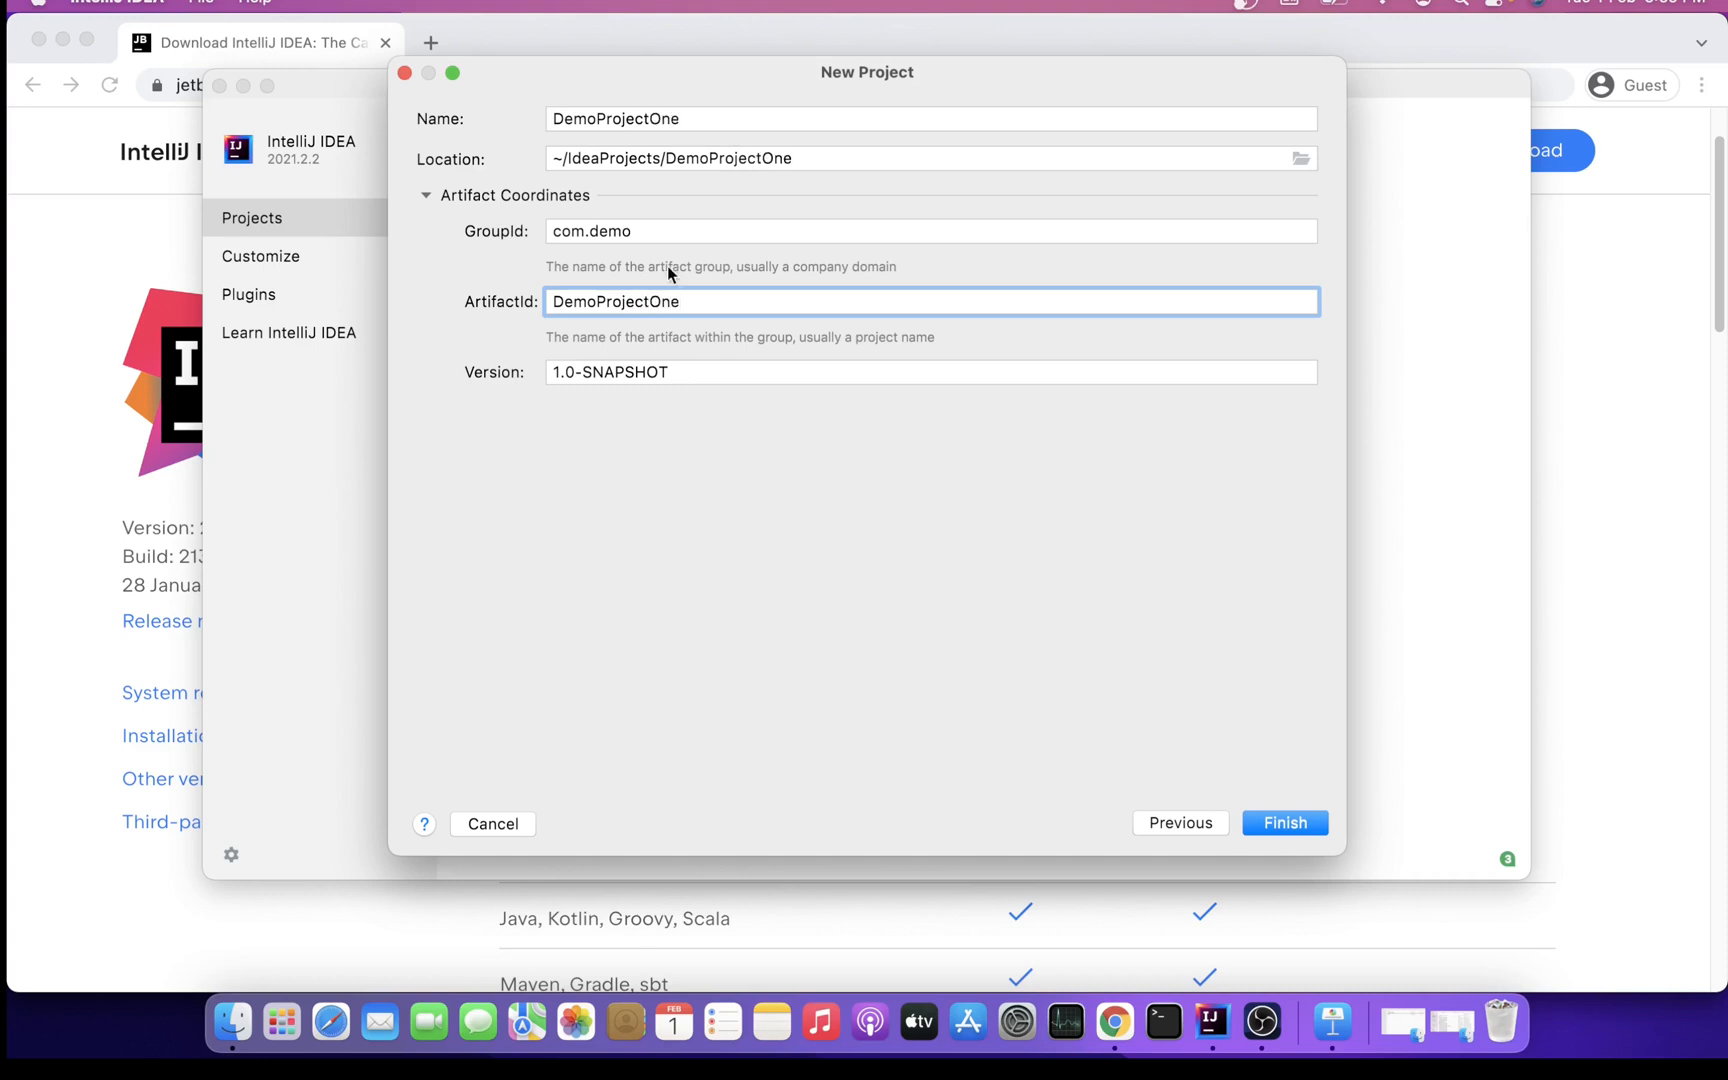
left_click(731, 377)
left_click_drag(672, 376, 509, 372)
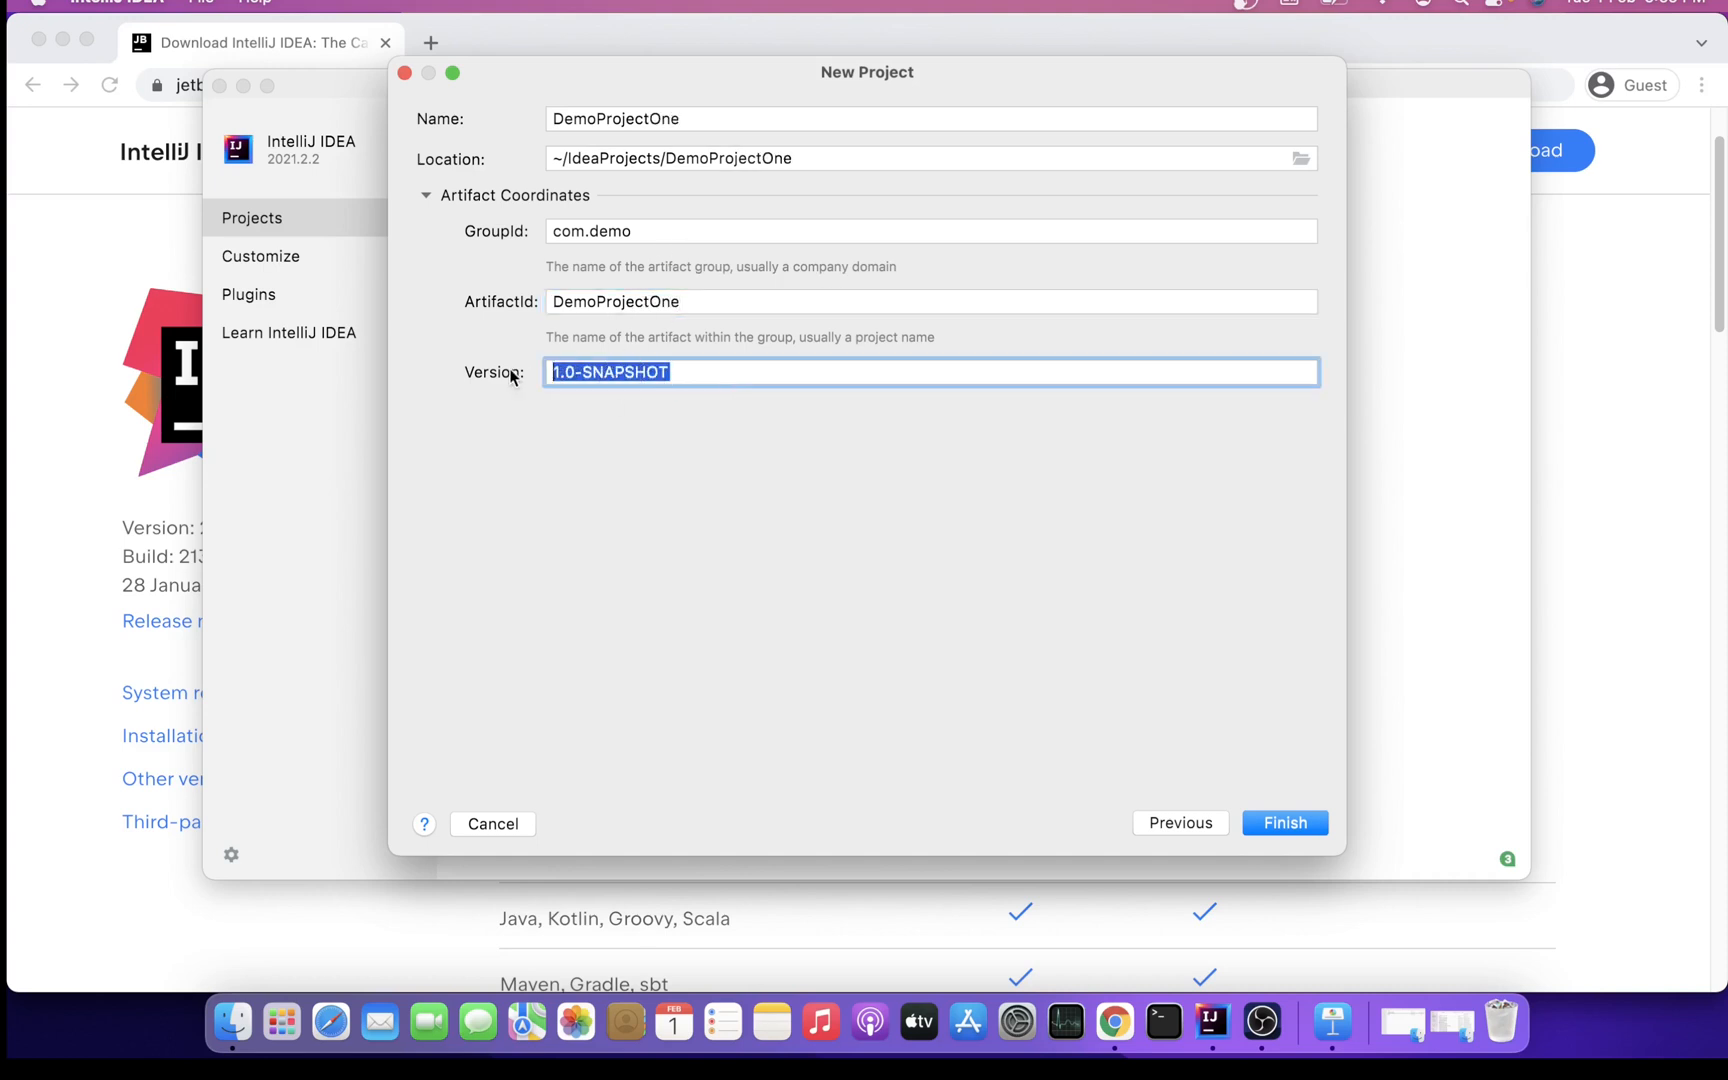
left_click(694, 376)
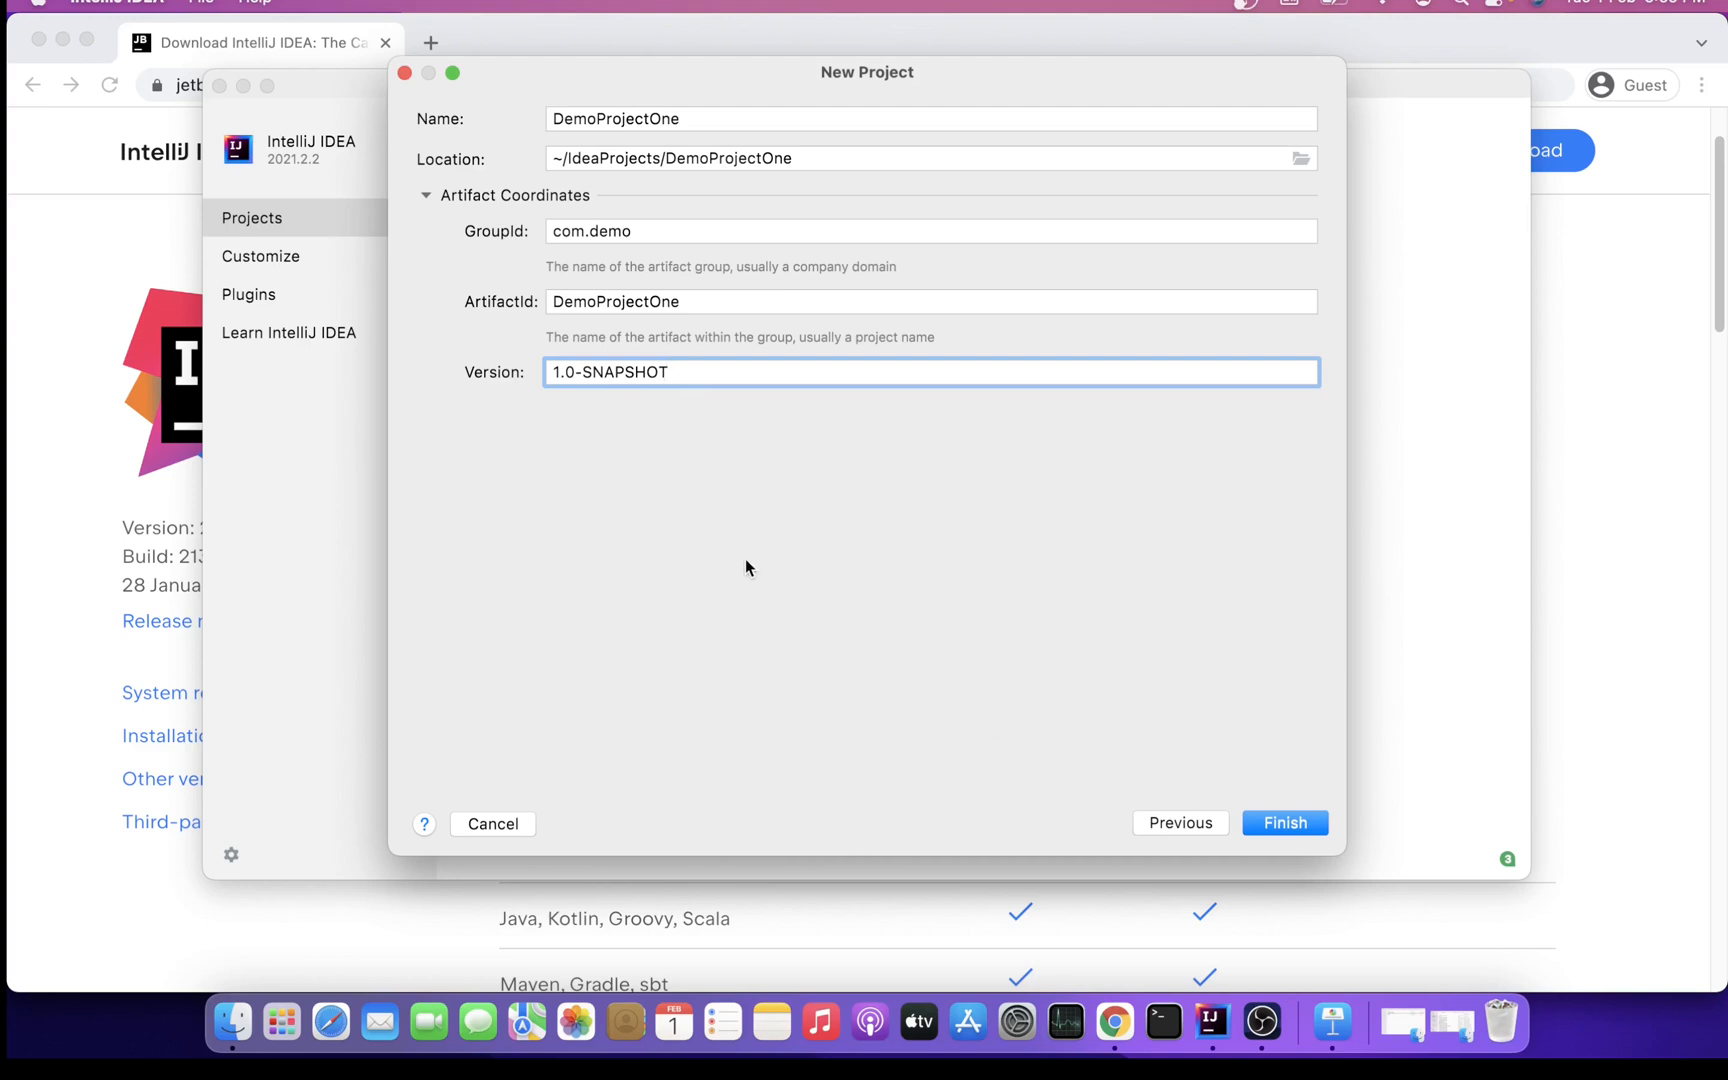
Create the project, dismiss the shared-indexes notice, and expand src/main to the java folder
left_click(1292, 828)
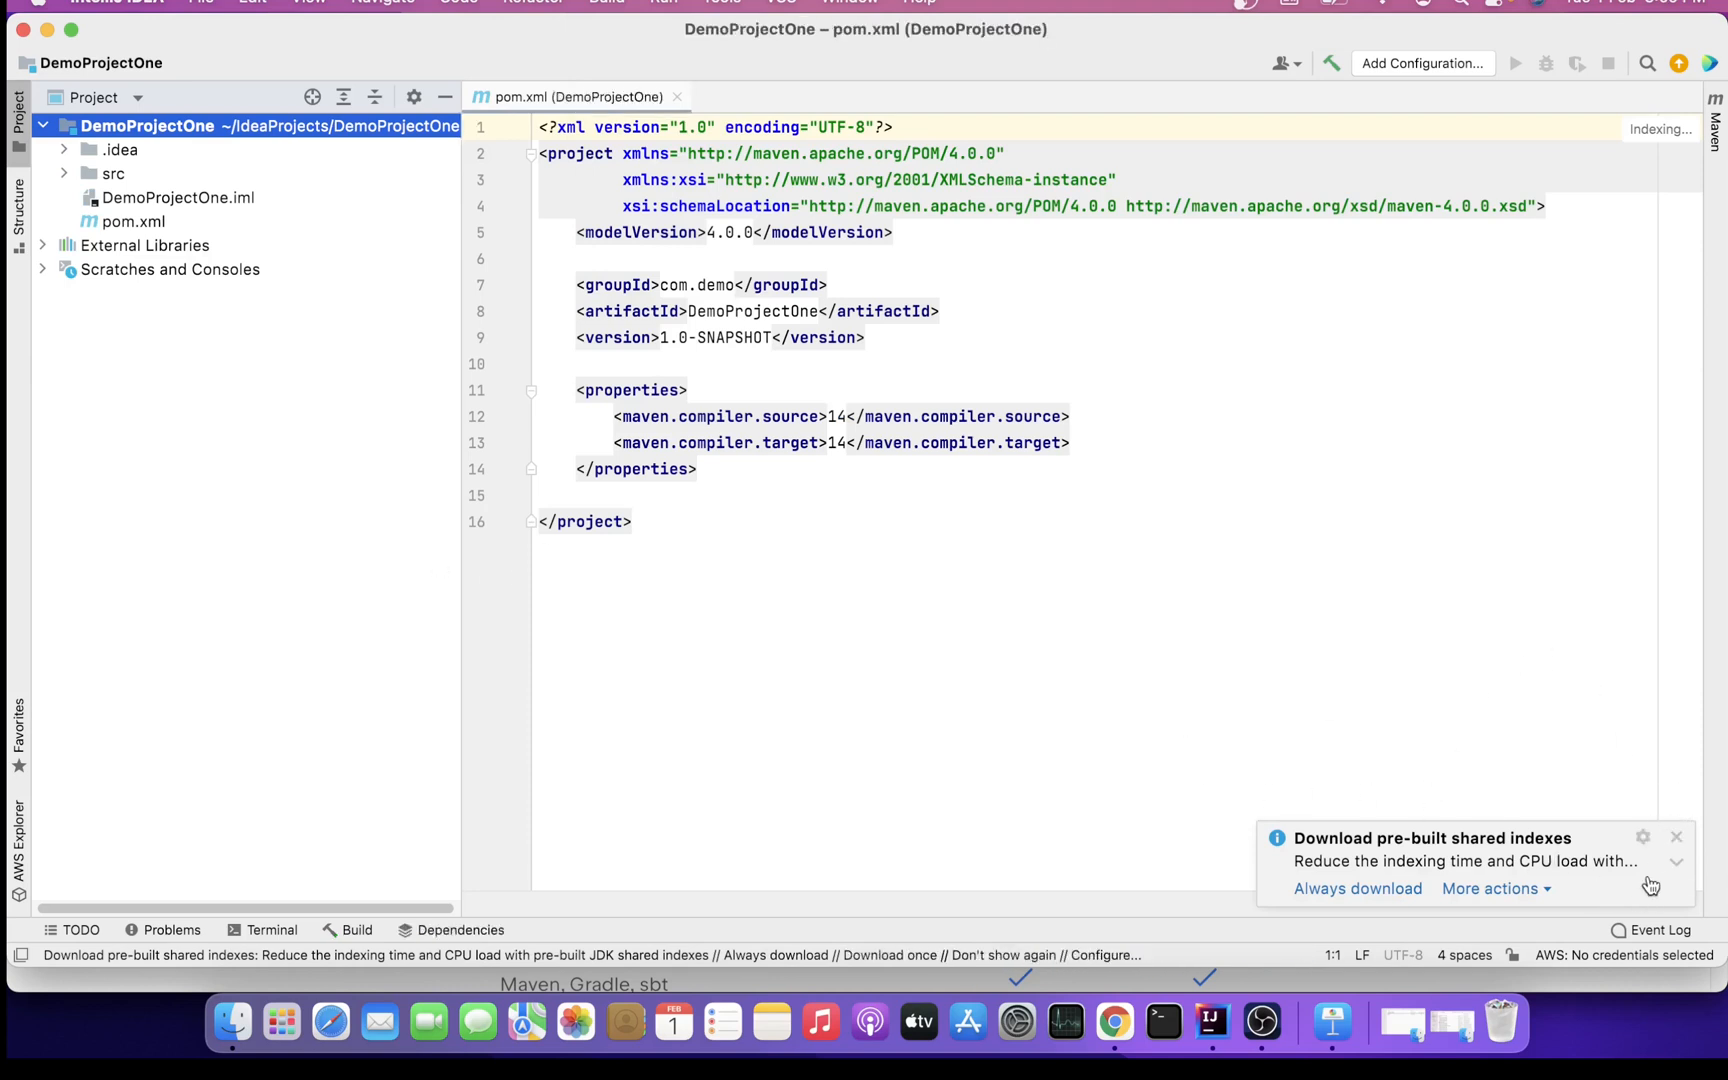
left_click(1676, 839)
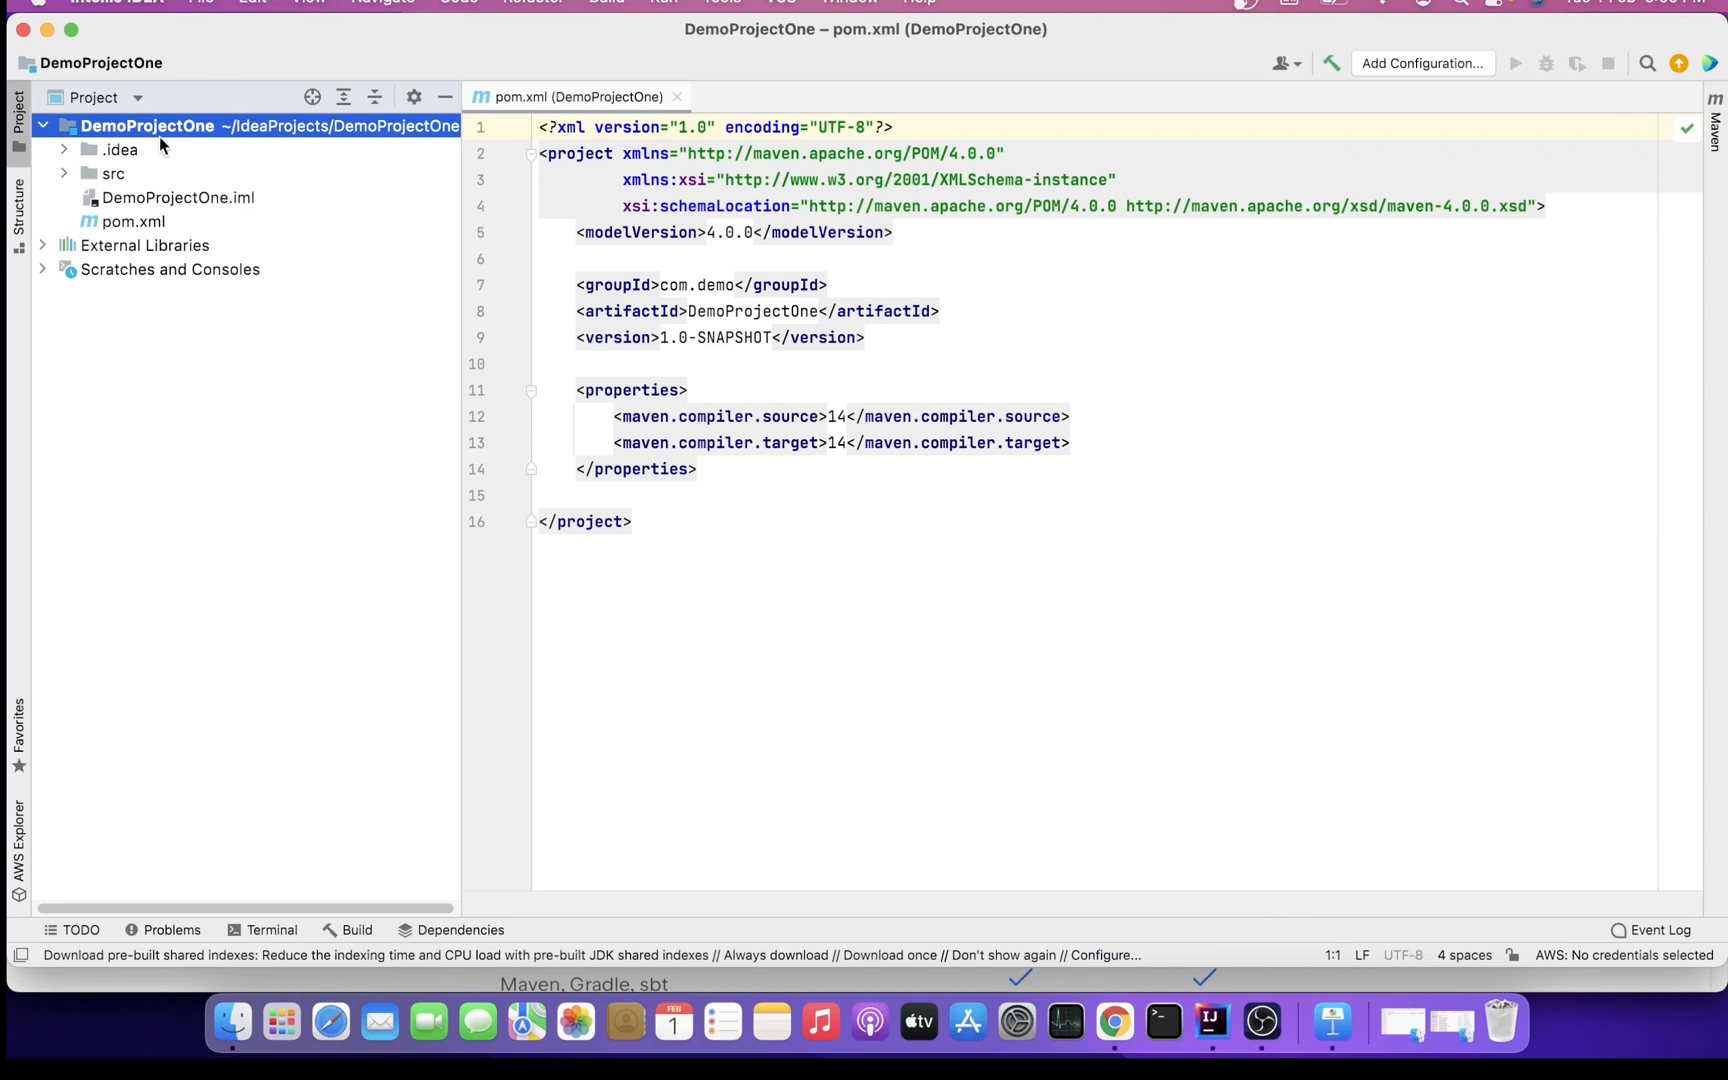
left_click(62, 174)
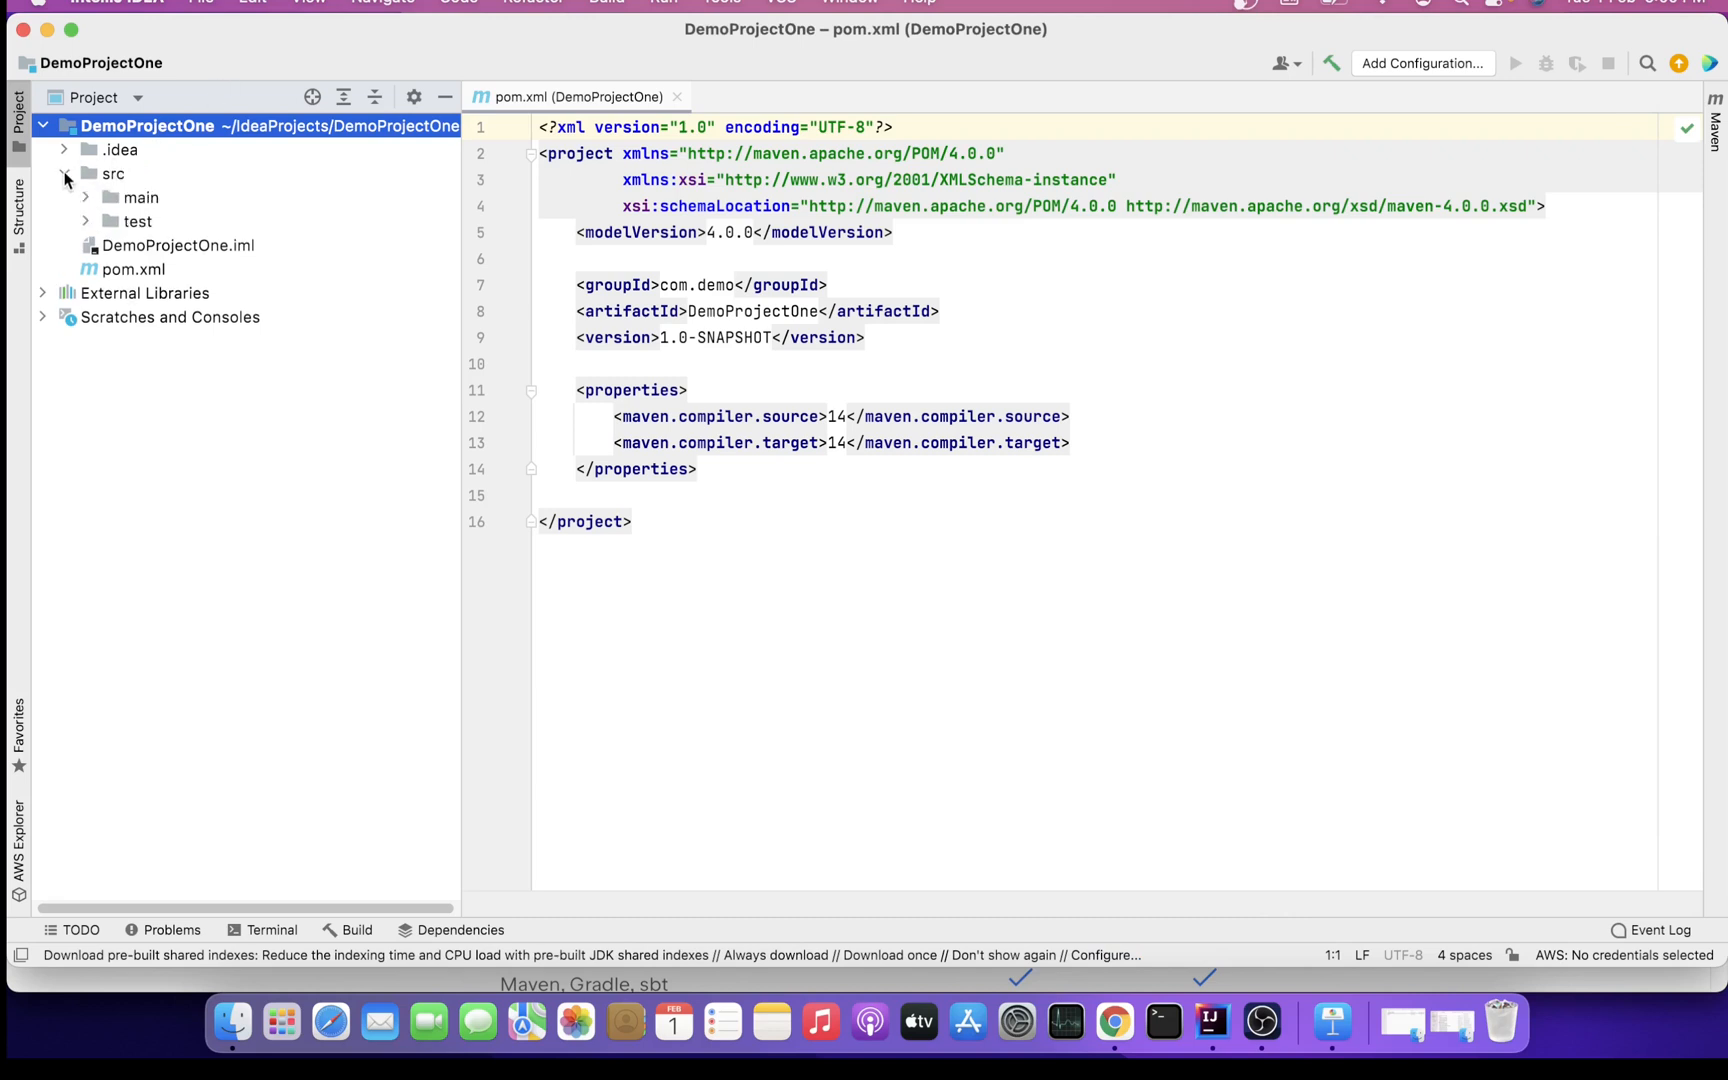
left_click(86, 198)
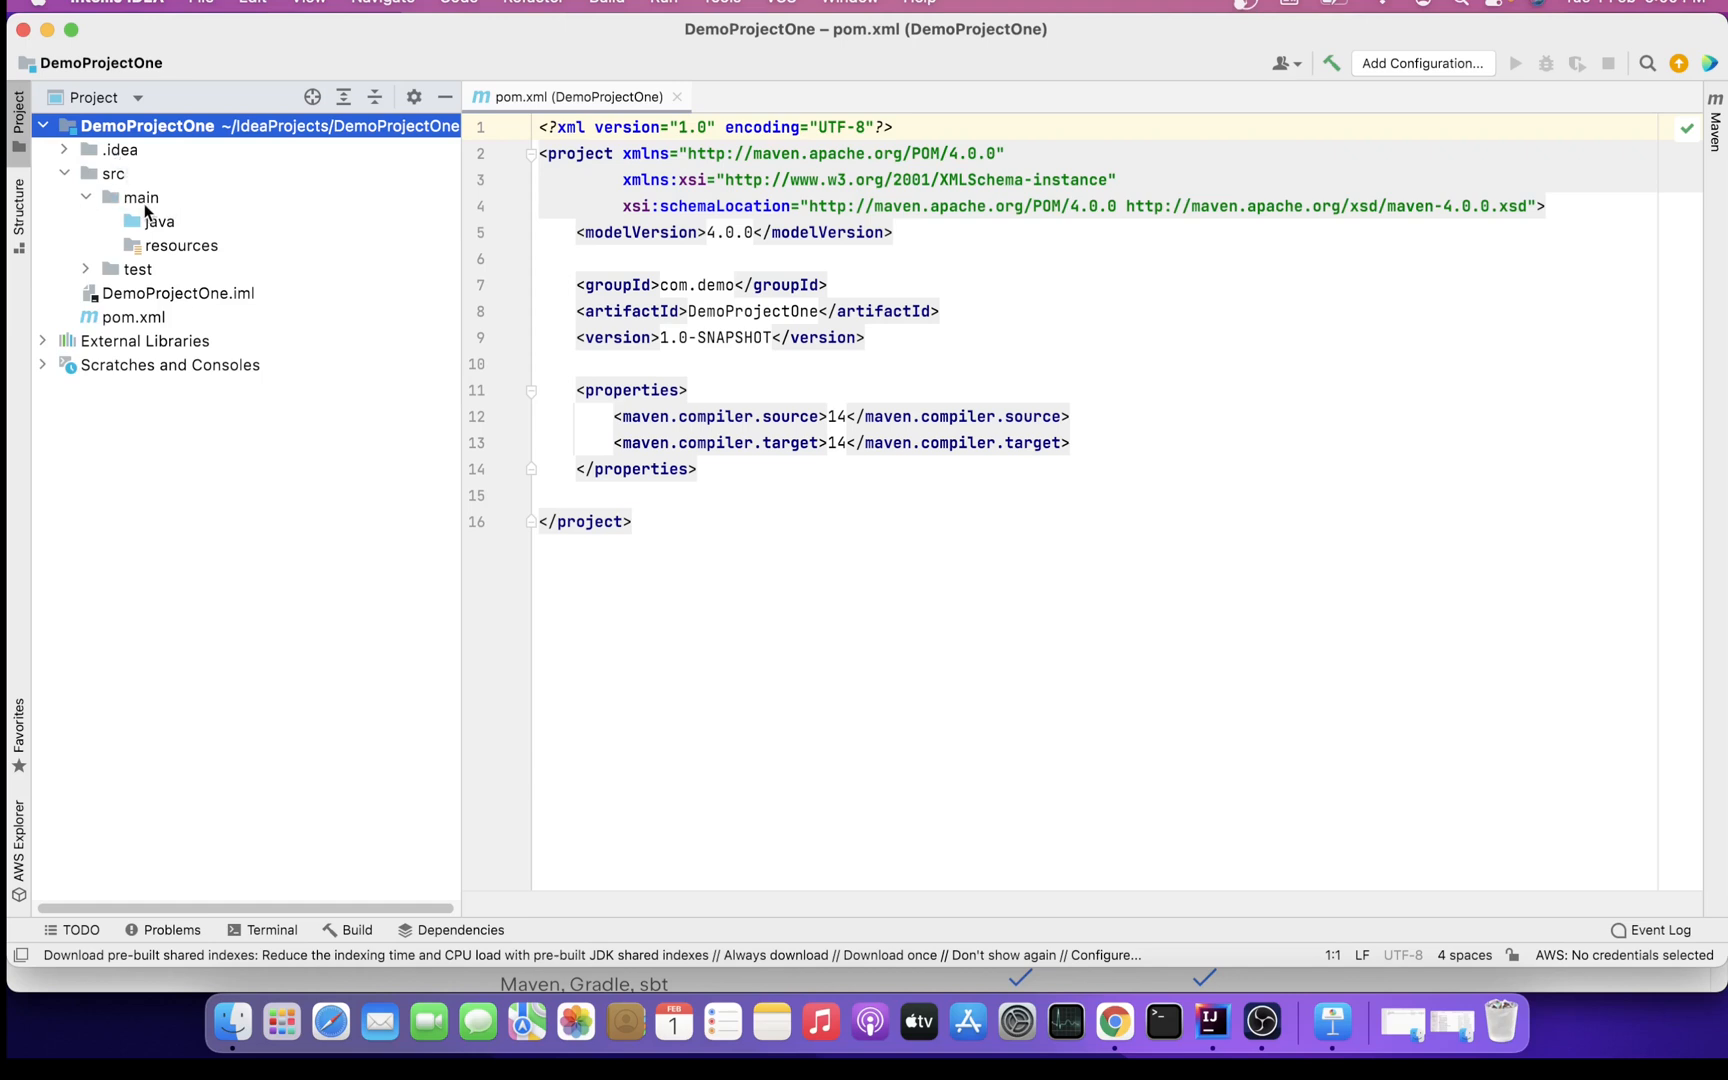
left_click(155, 224)
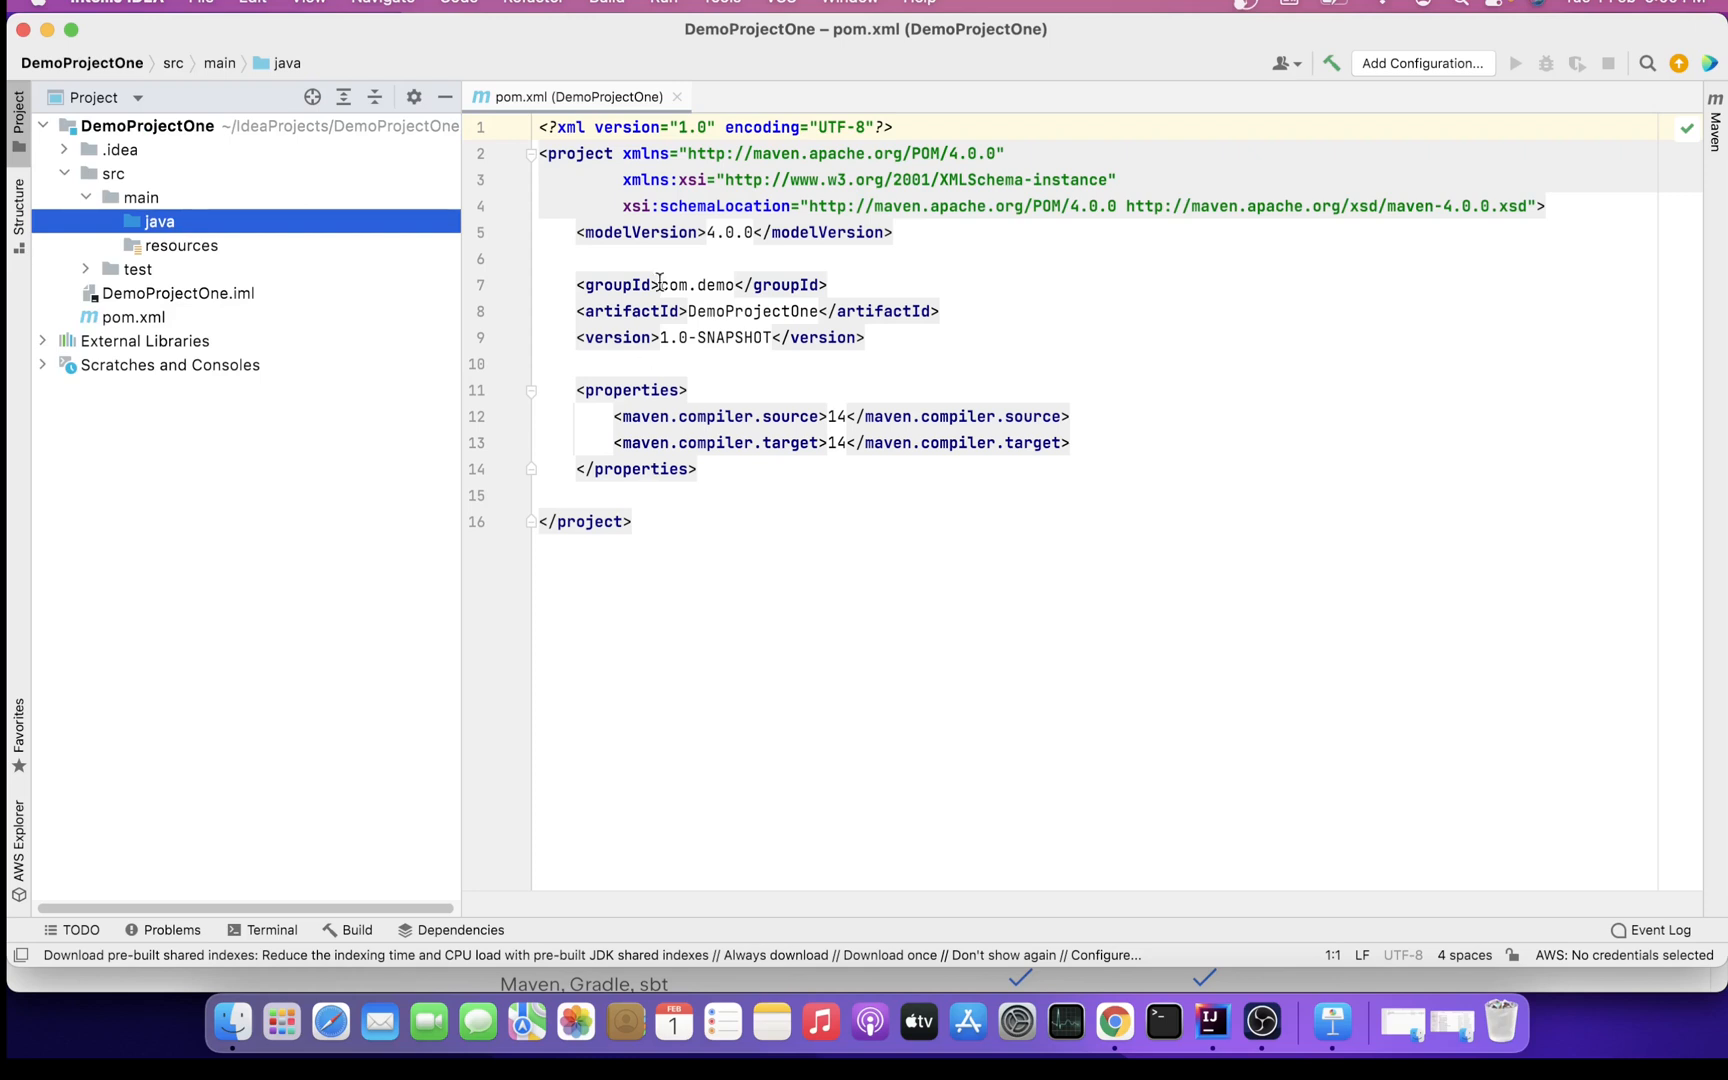
Highlight the groupId, artifactId, 1.0-SNAPSHOT version and compiler source/target settings in pom.xml
left_click_drag(660, 285, 834, 312)
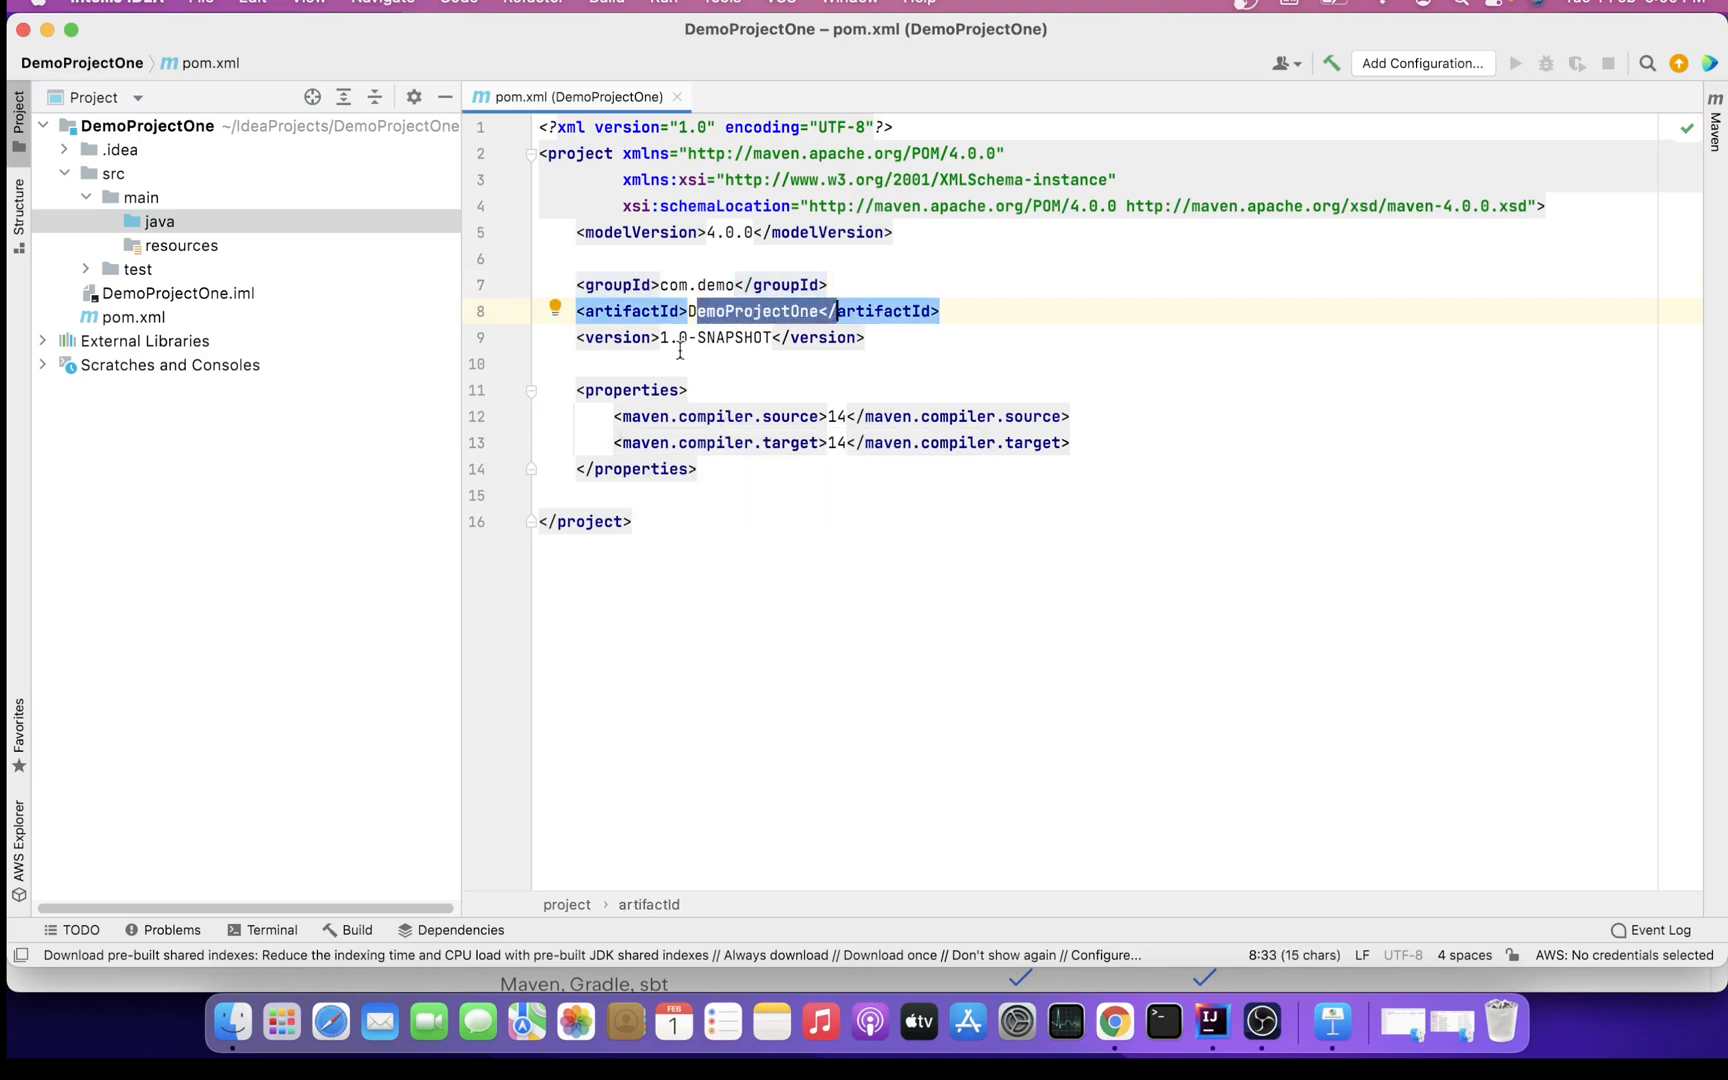
left_click_drag(660, 337, 778, 338)
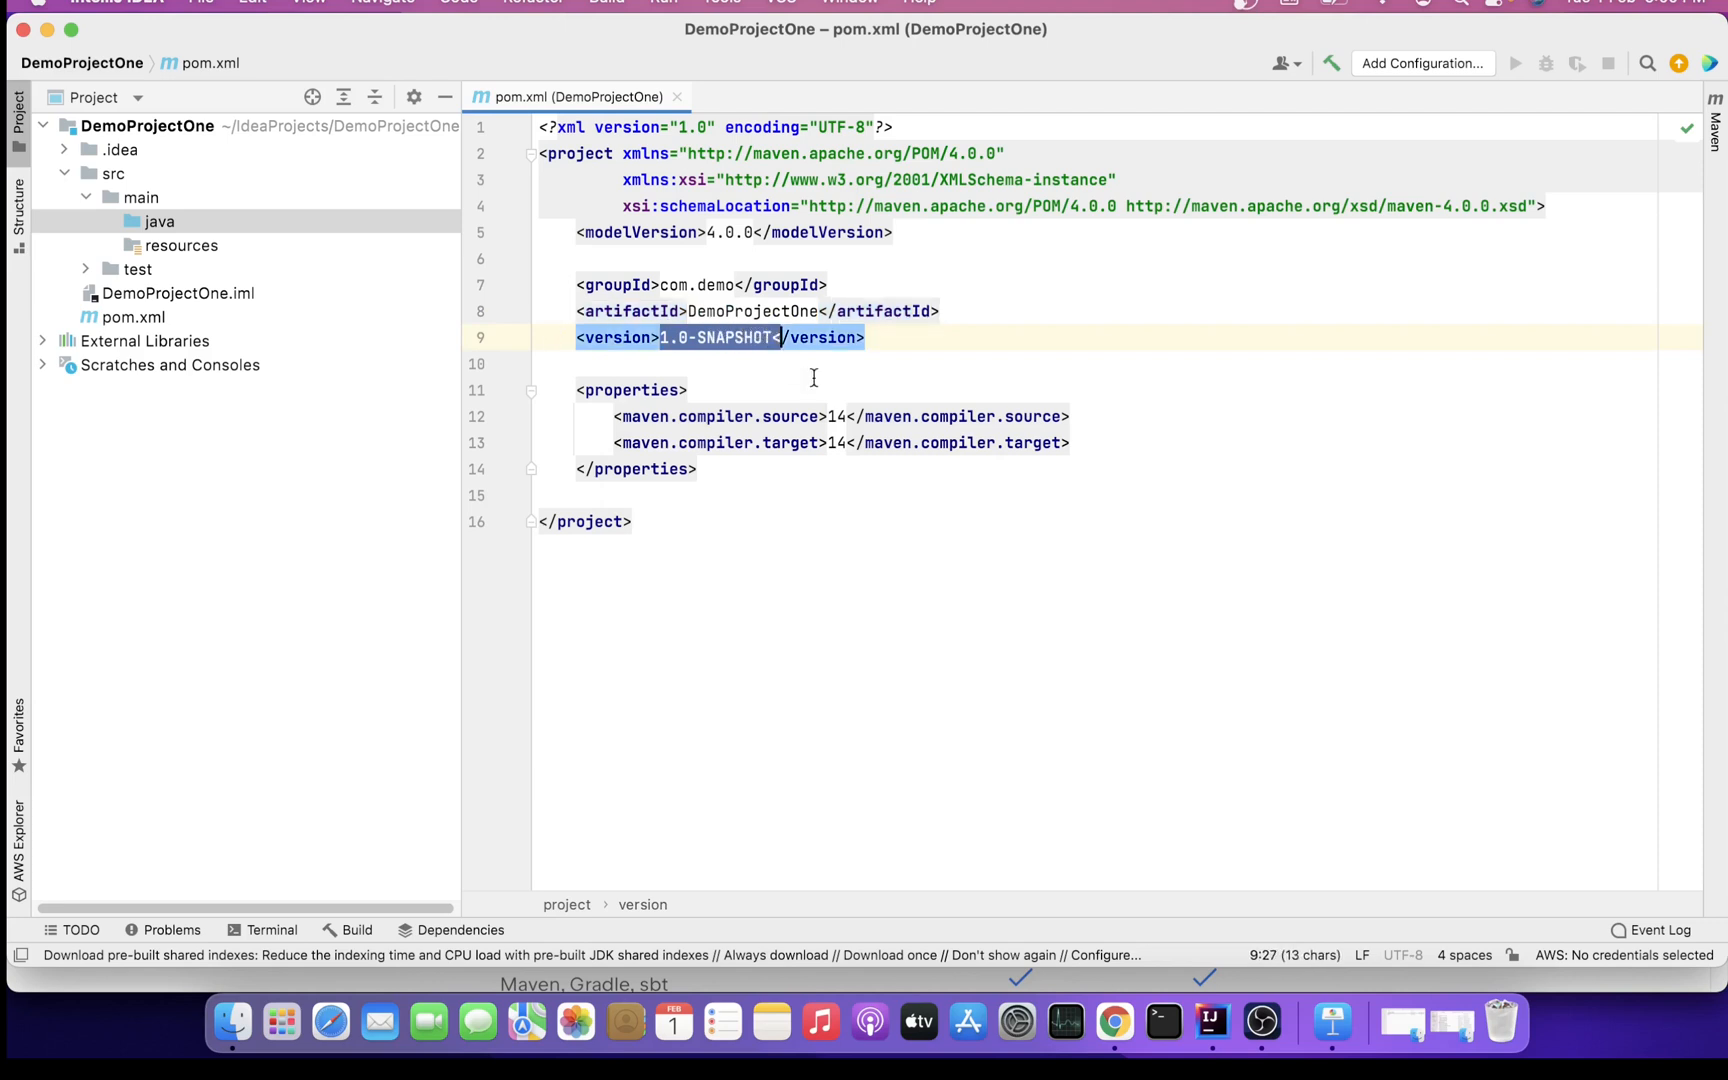
left_click(812, 554)
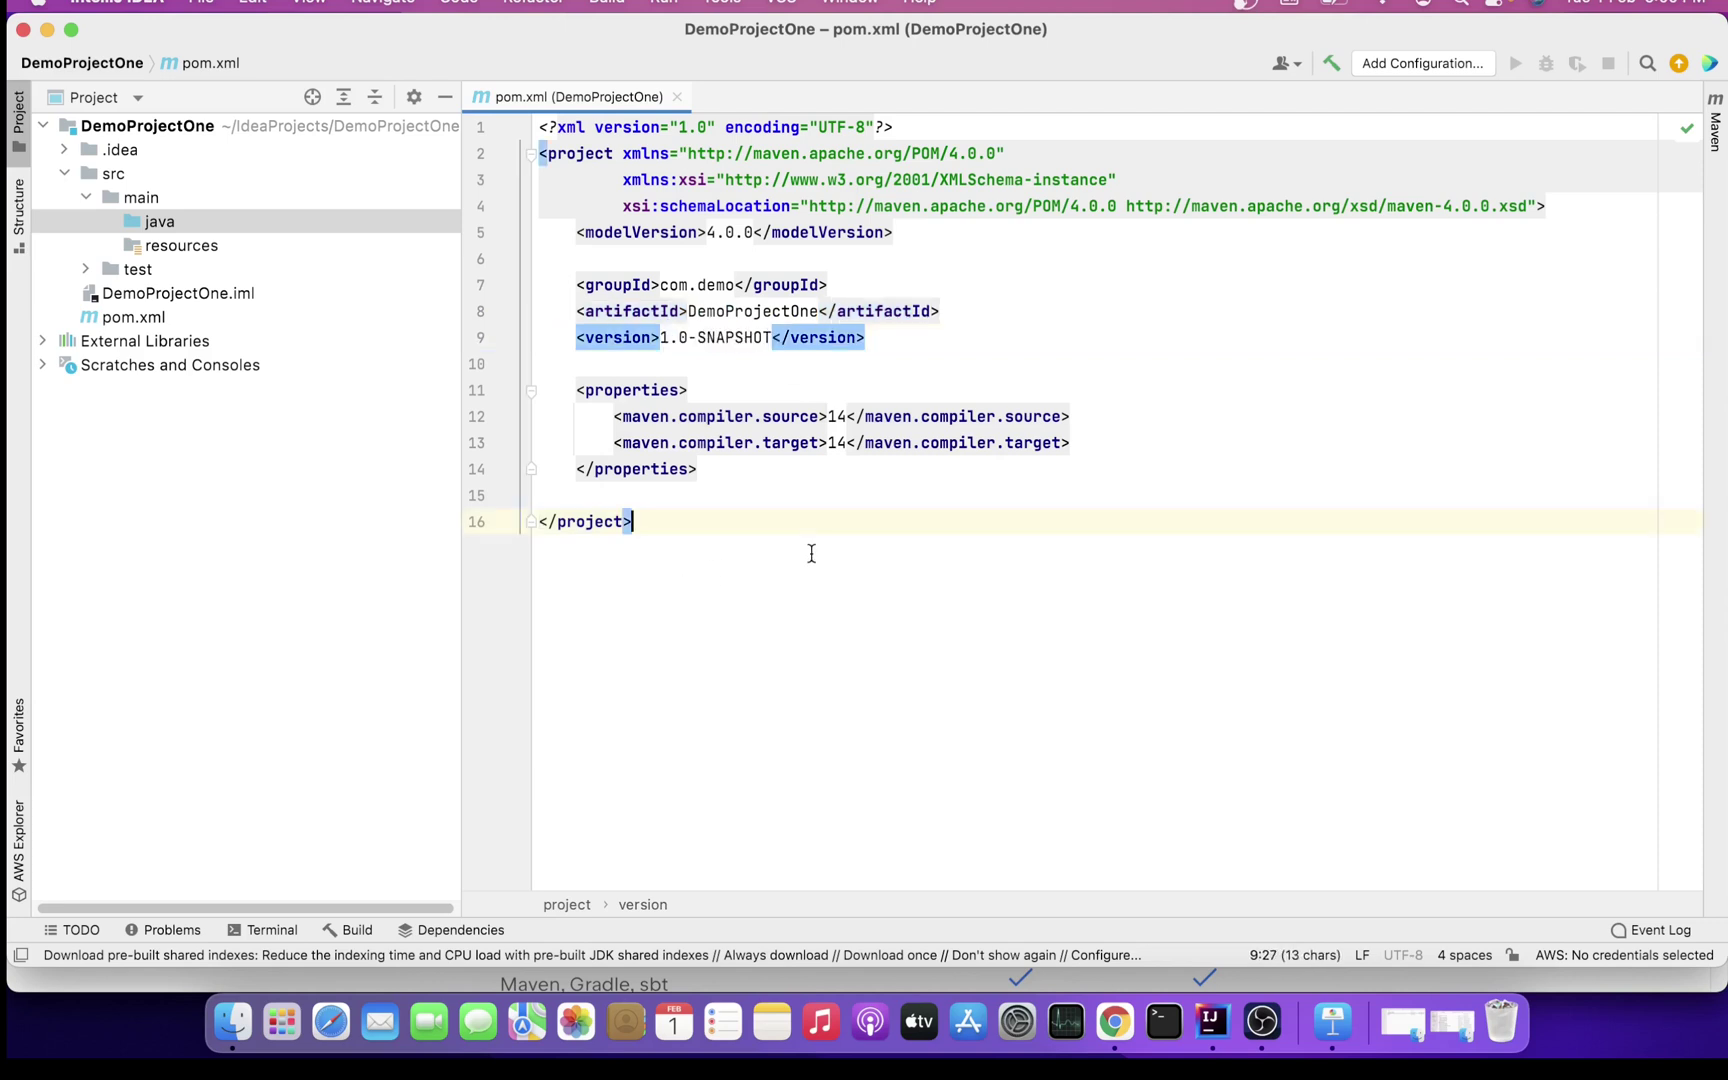
left_click(578, 414)
left_click_drag(578, 415, 1077, 417)
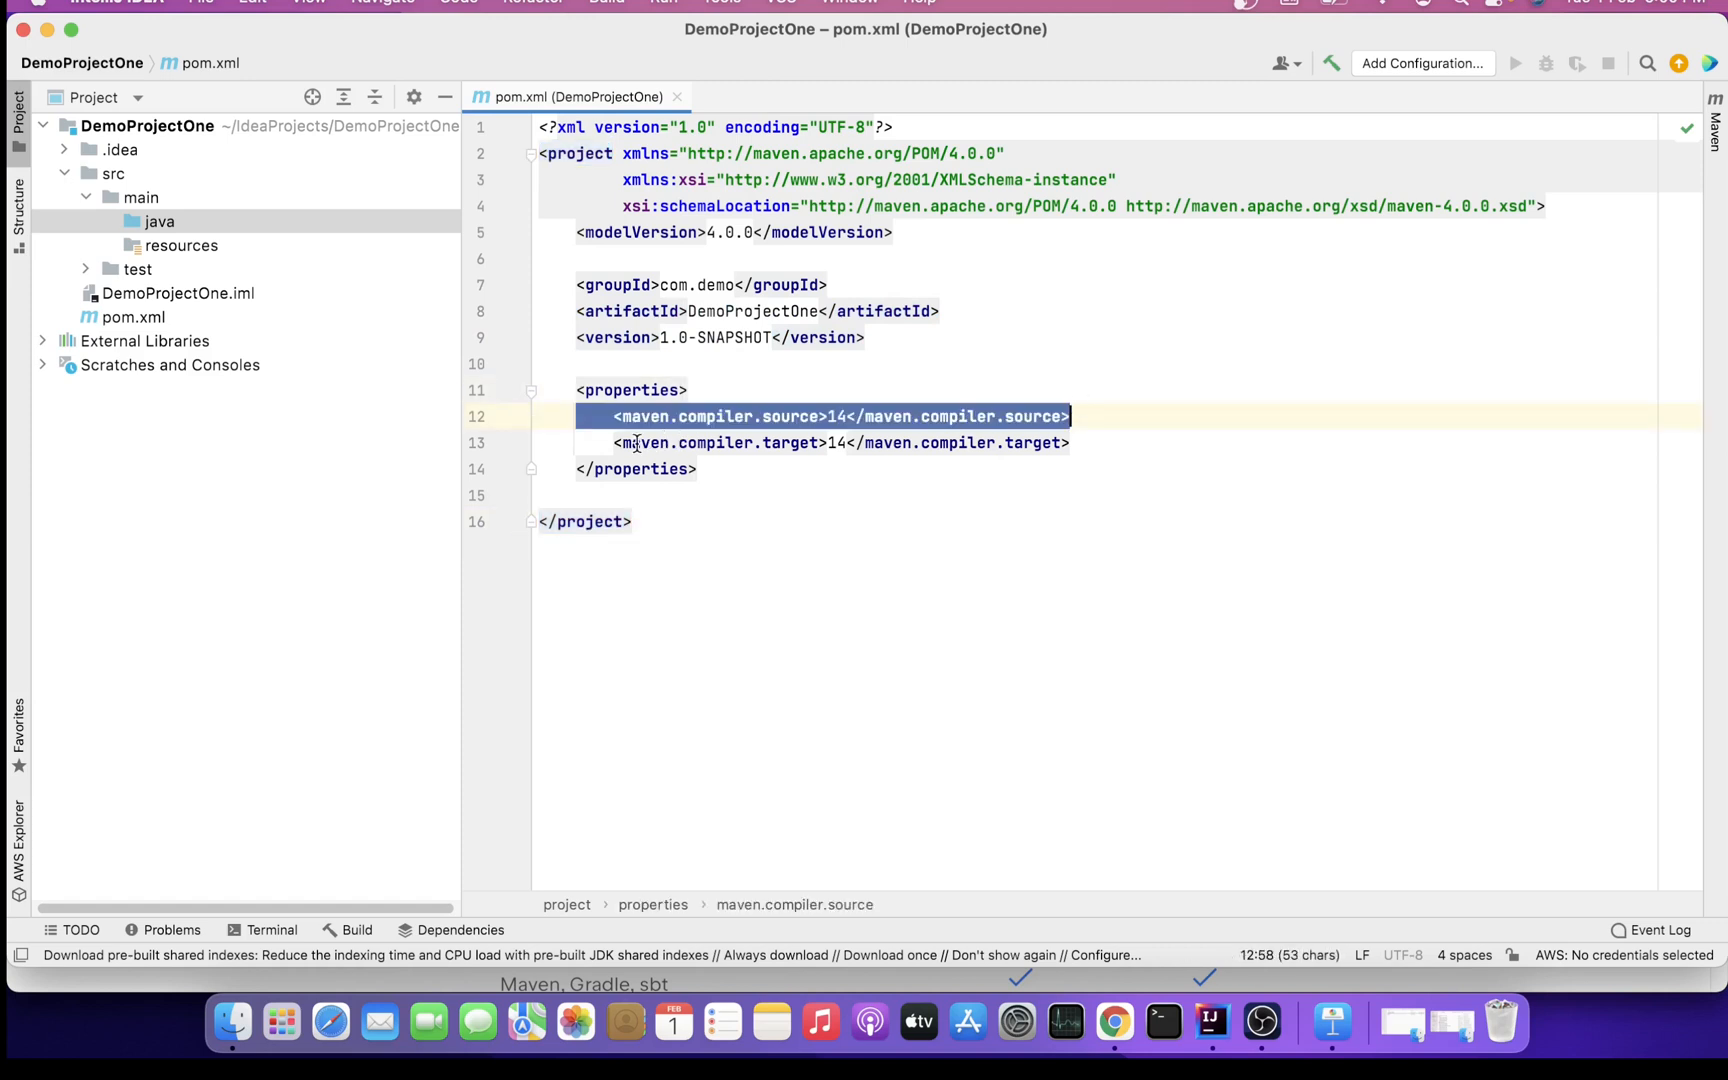
left_click_drag(579, 442, 1076, 442)
left_click(1080, 435)
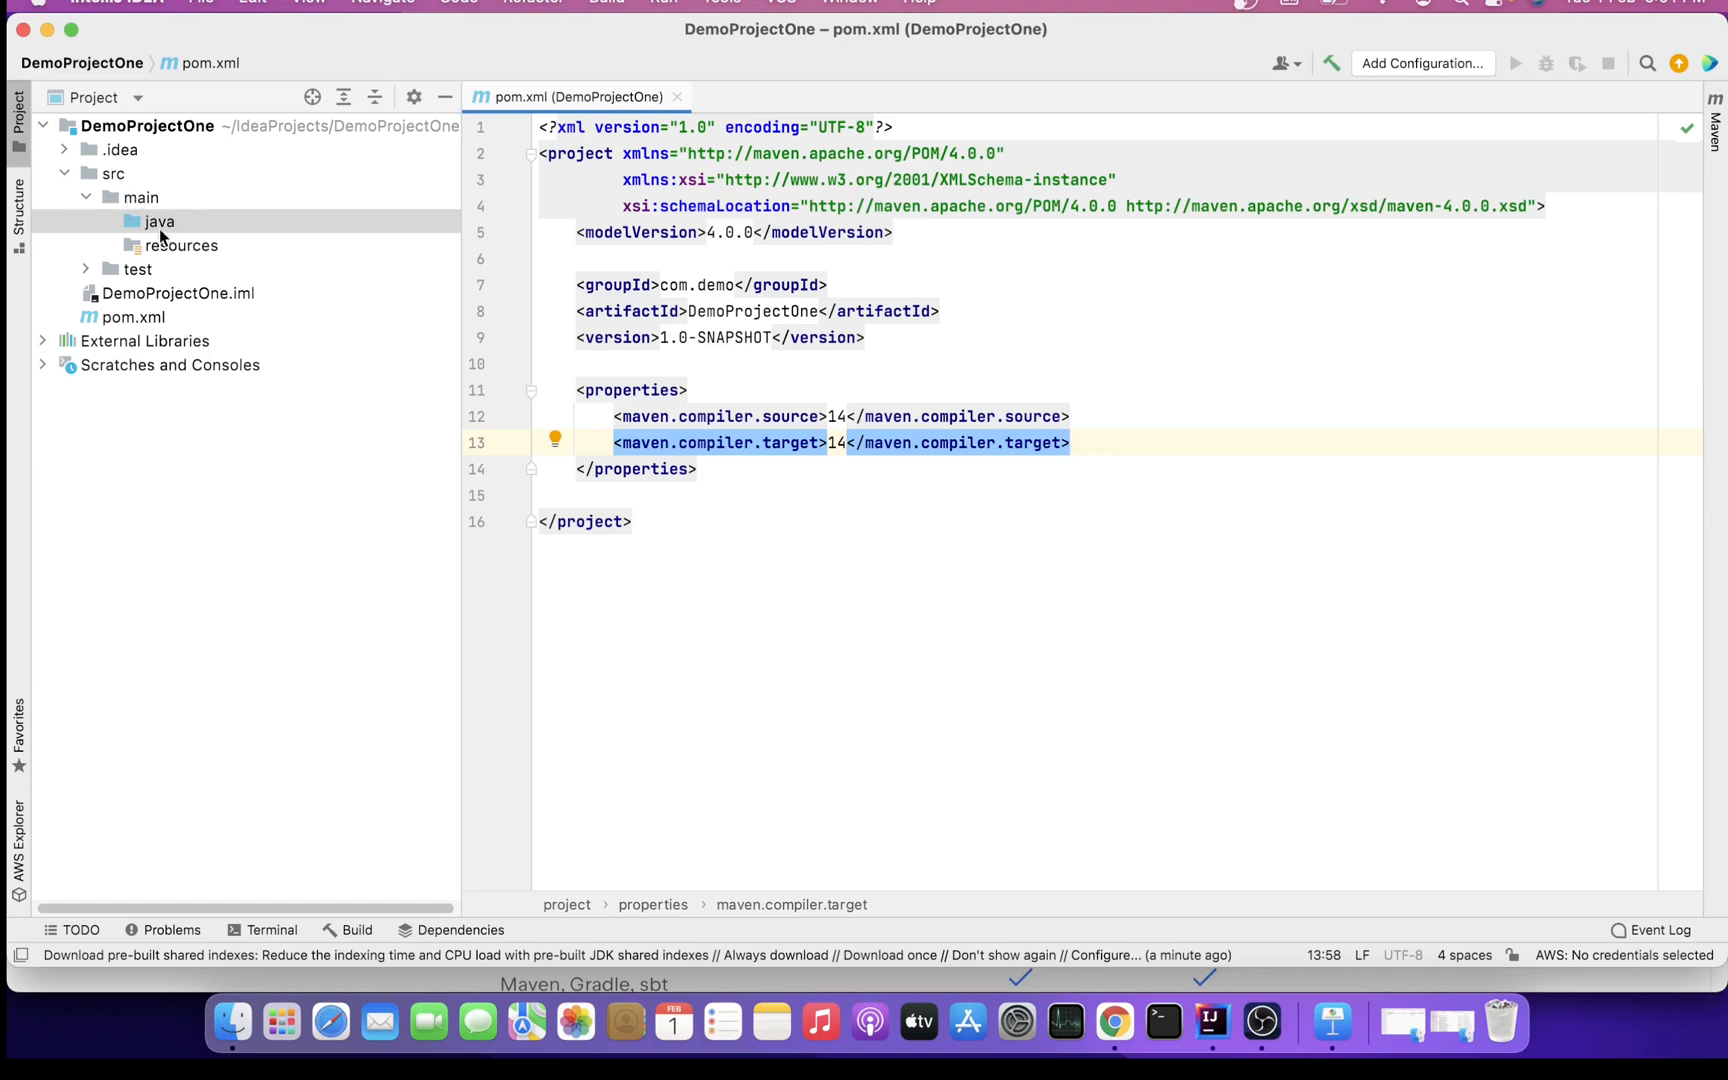
left_click(157, 248)
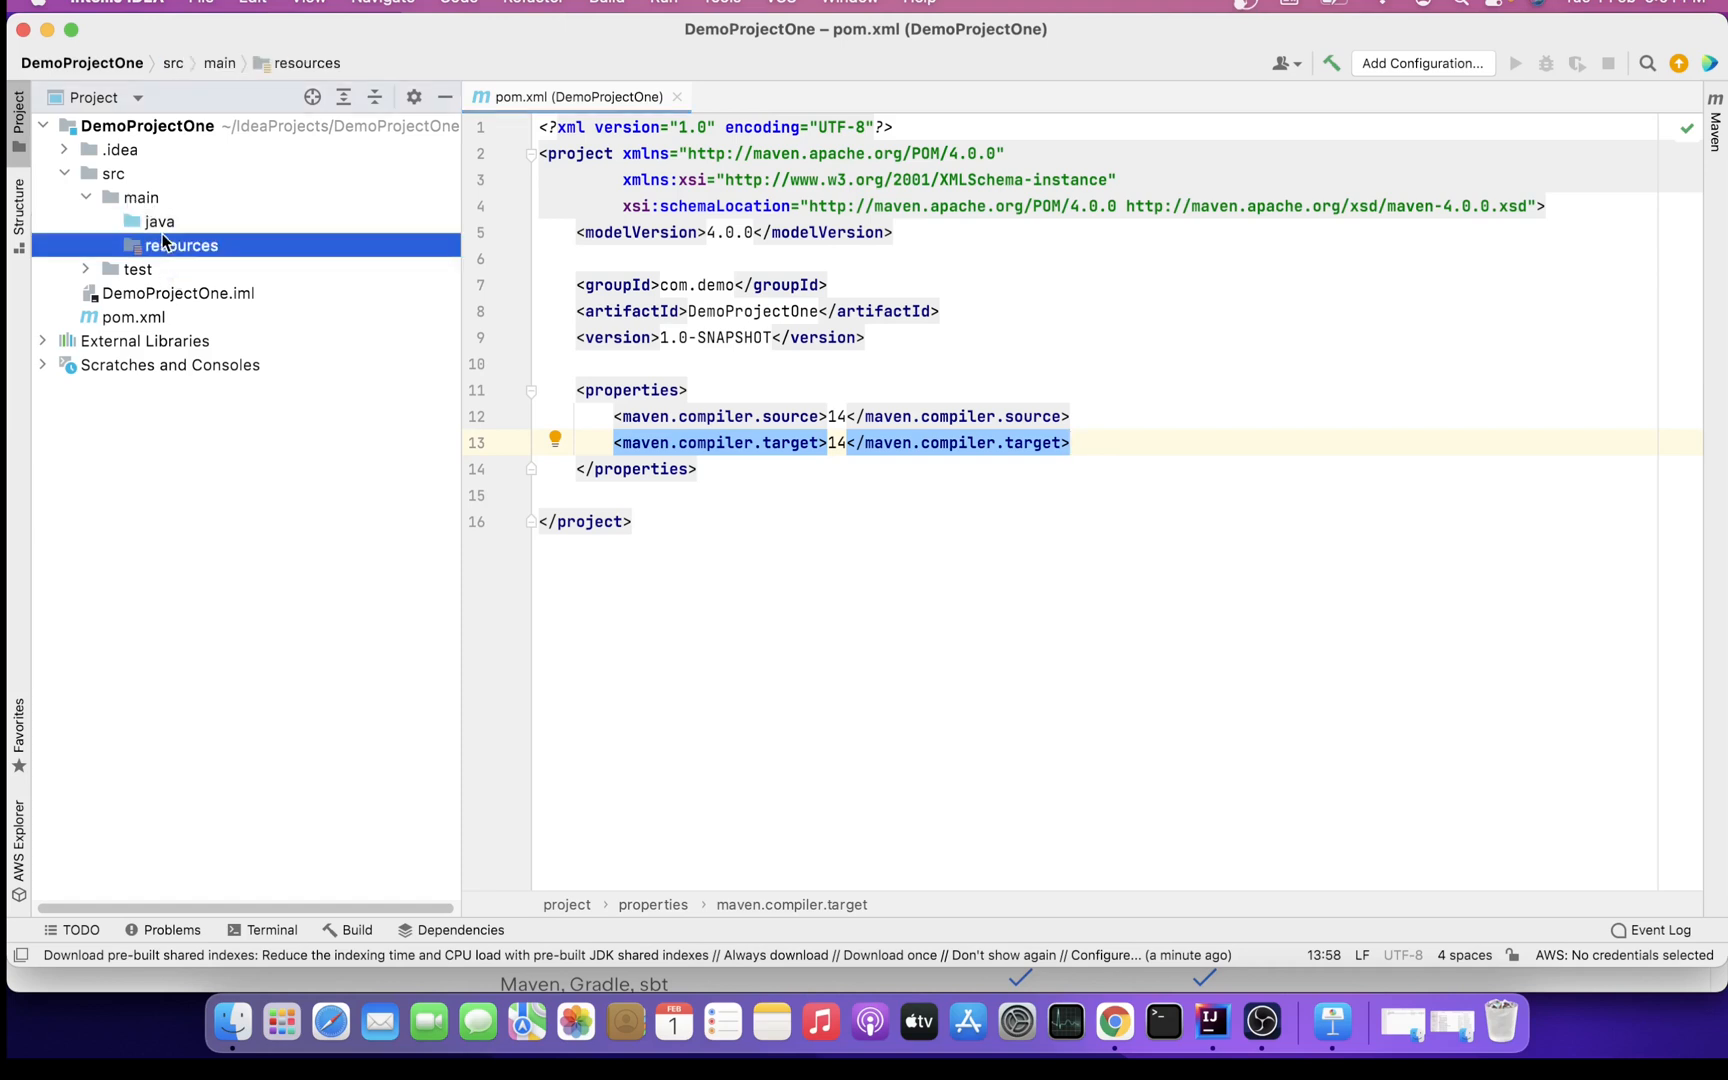
left_click(159, 222)
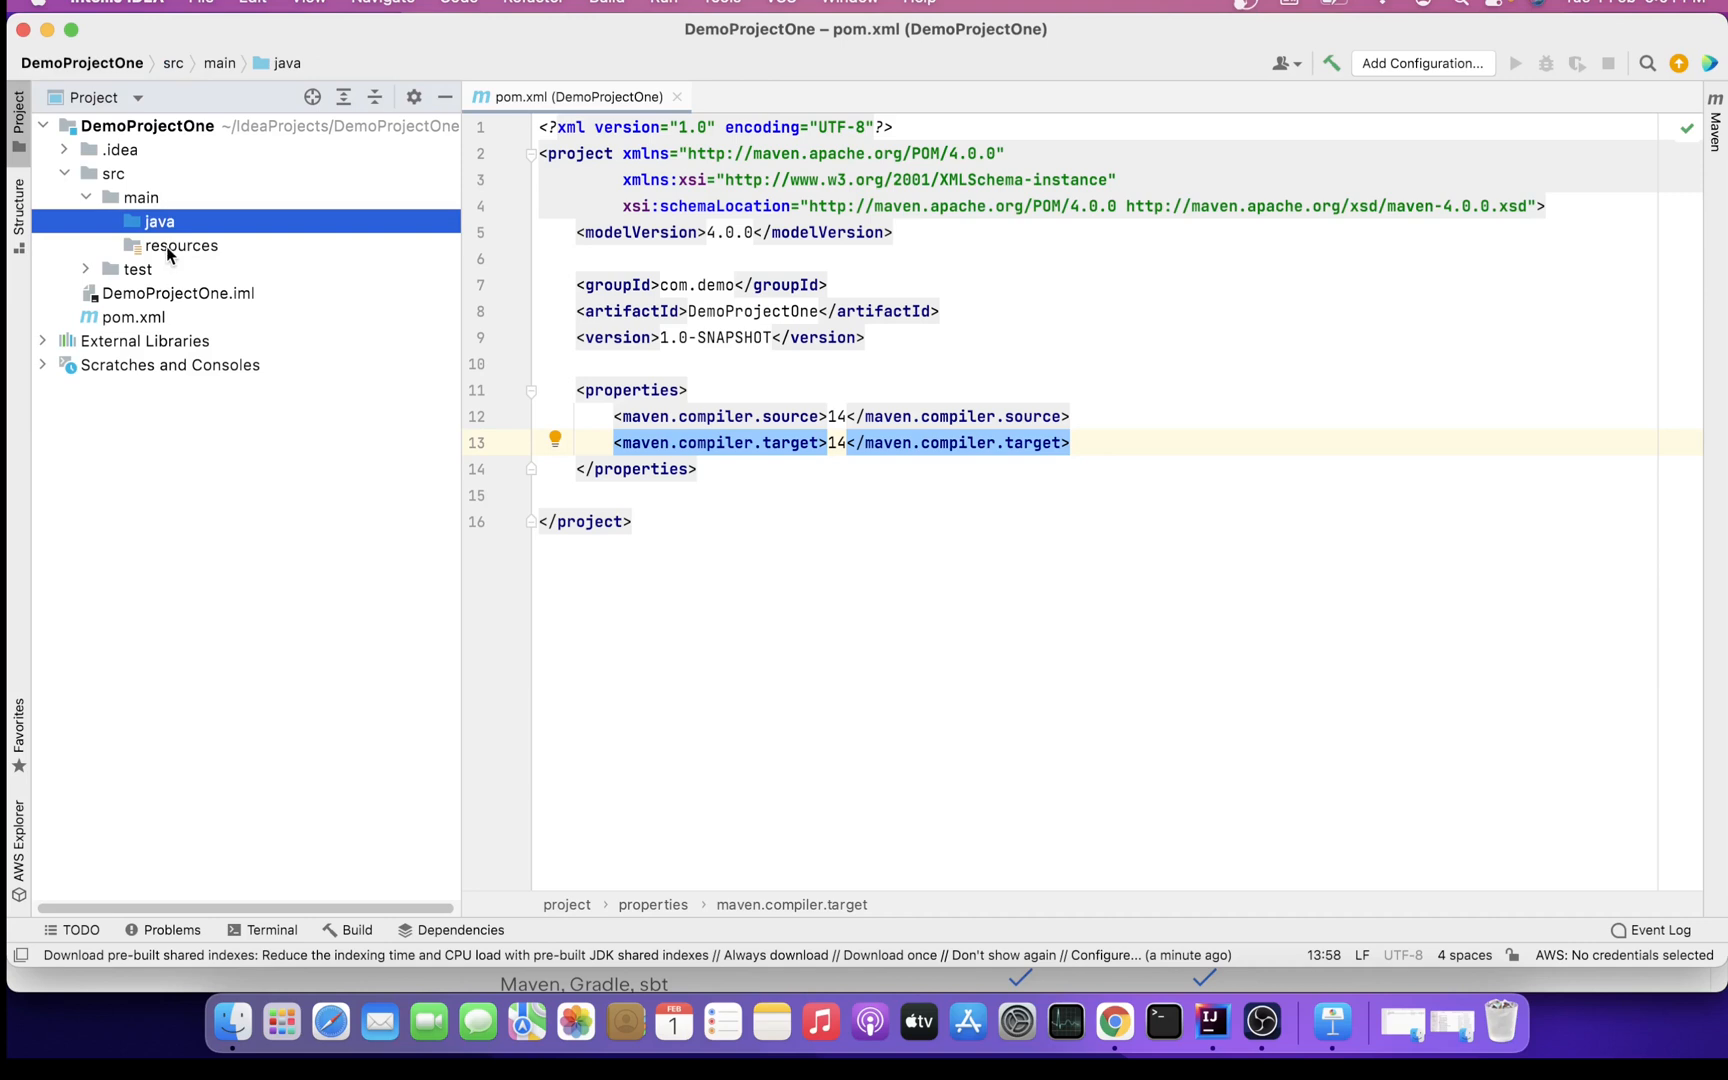
left_click(169, 255)
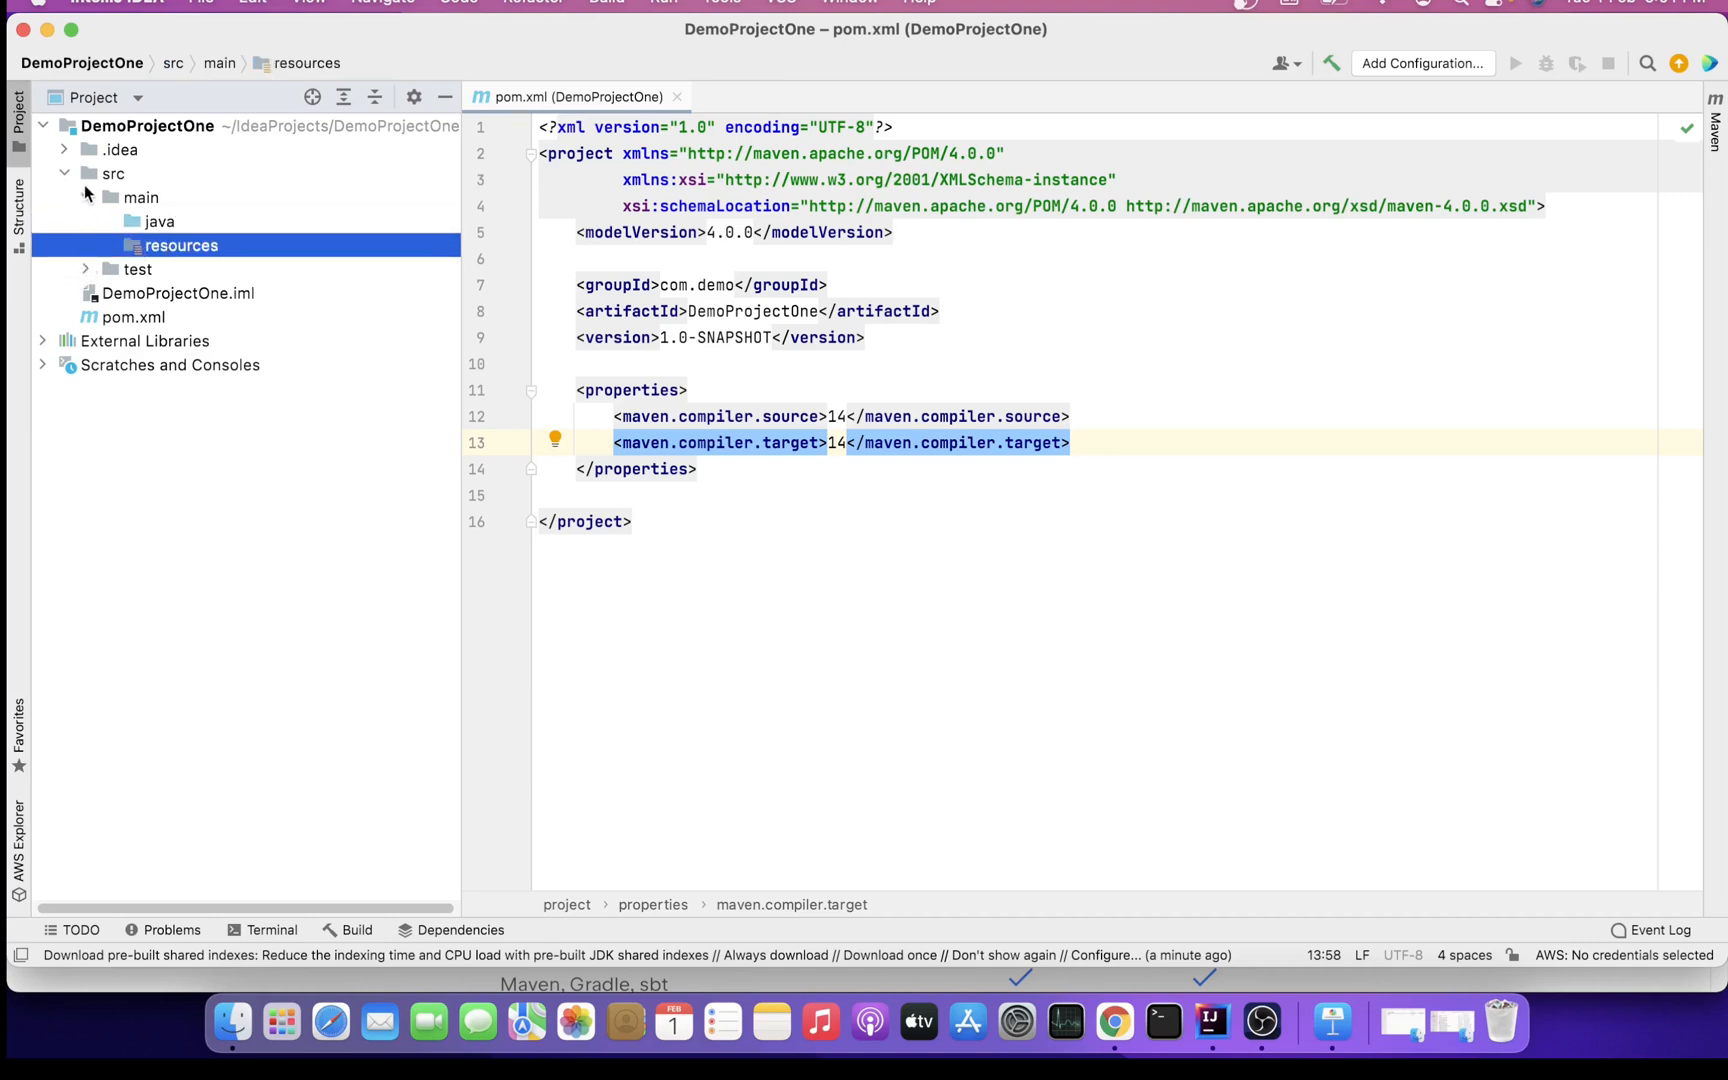
left_click(88, 270)
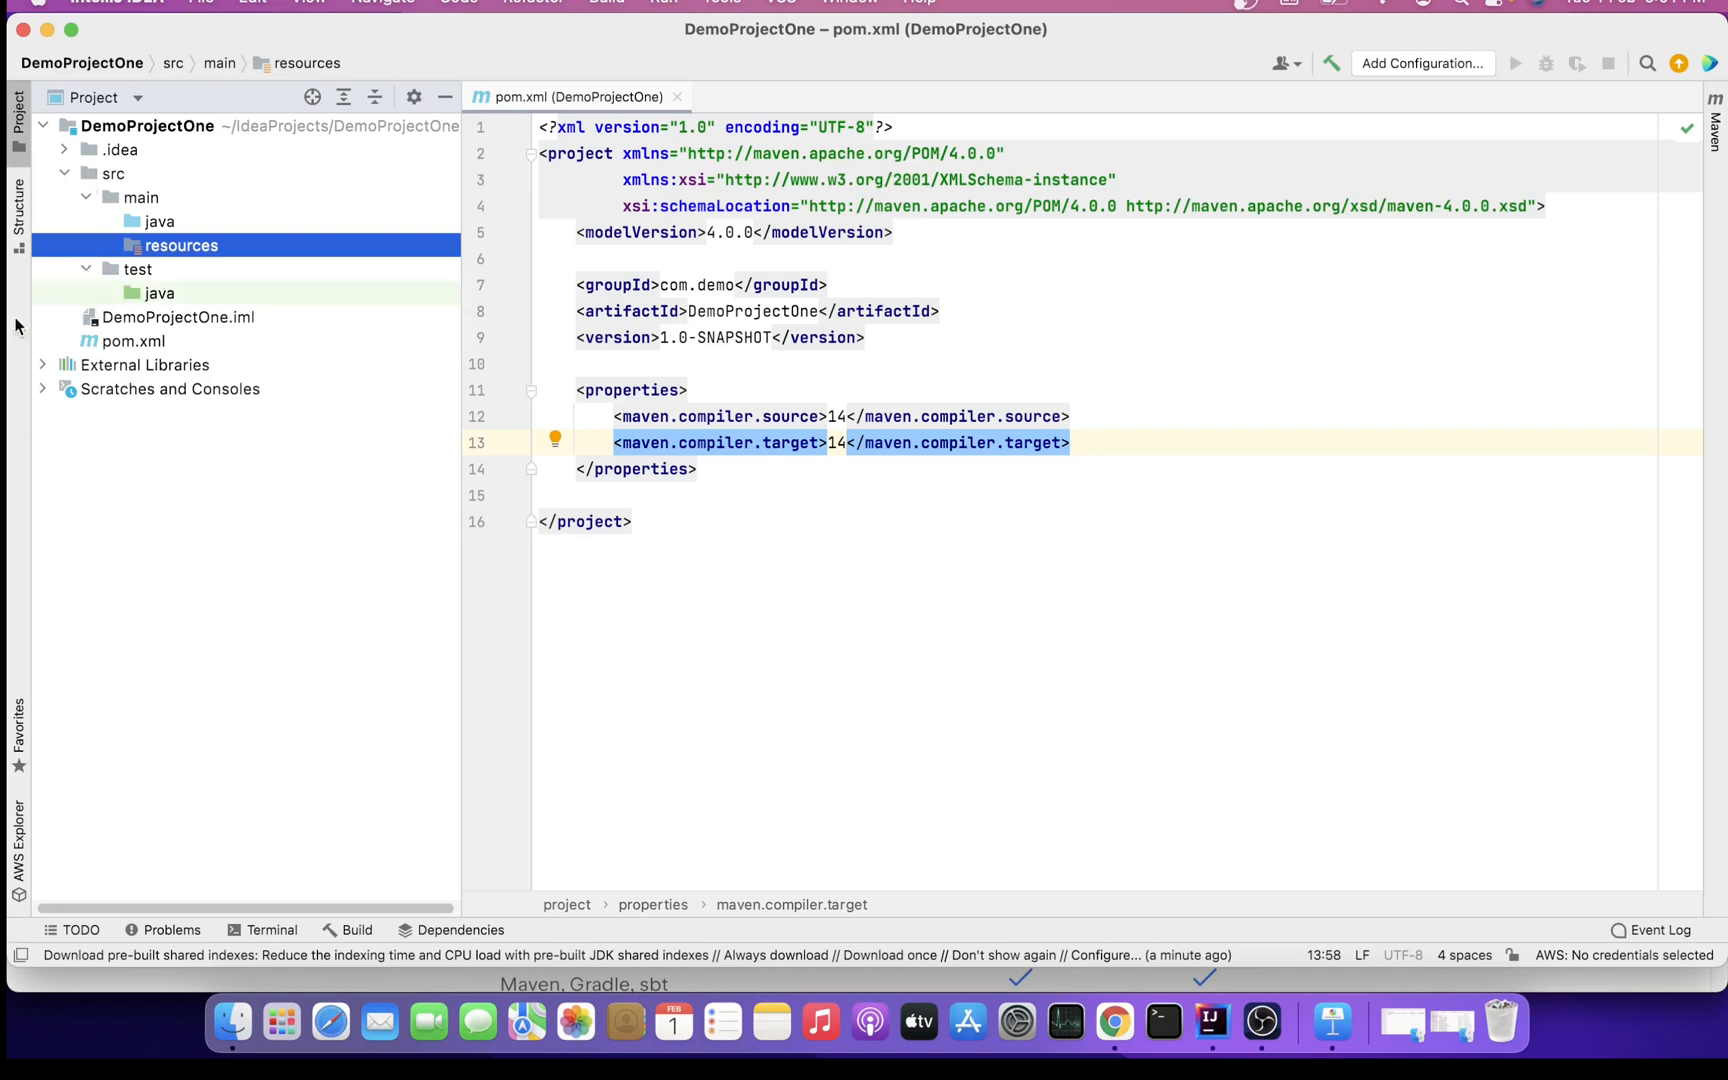
left_click(176, 294)
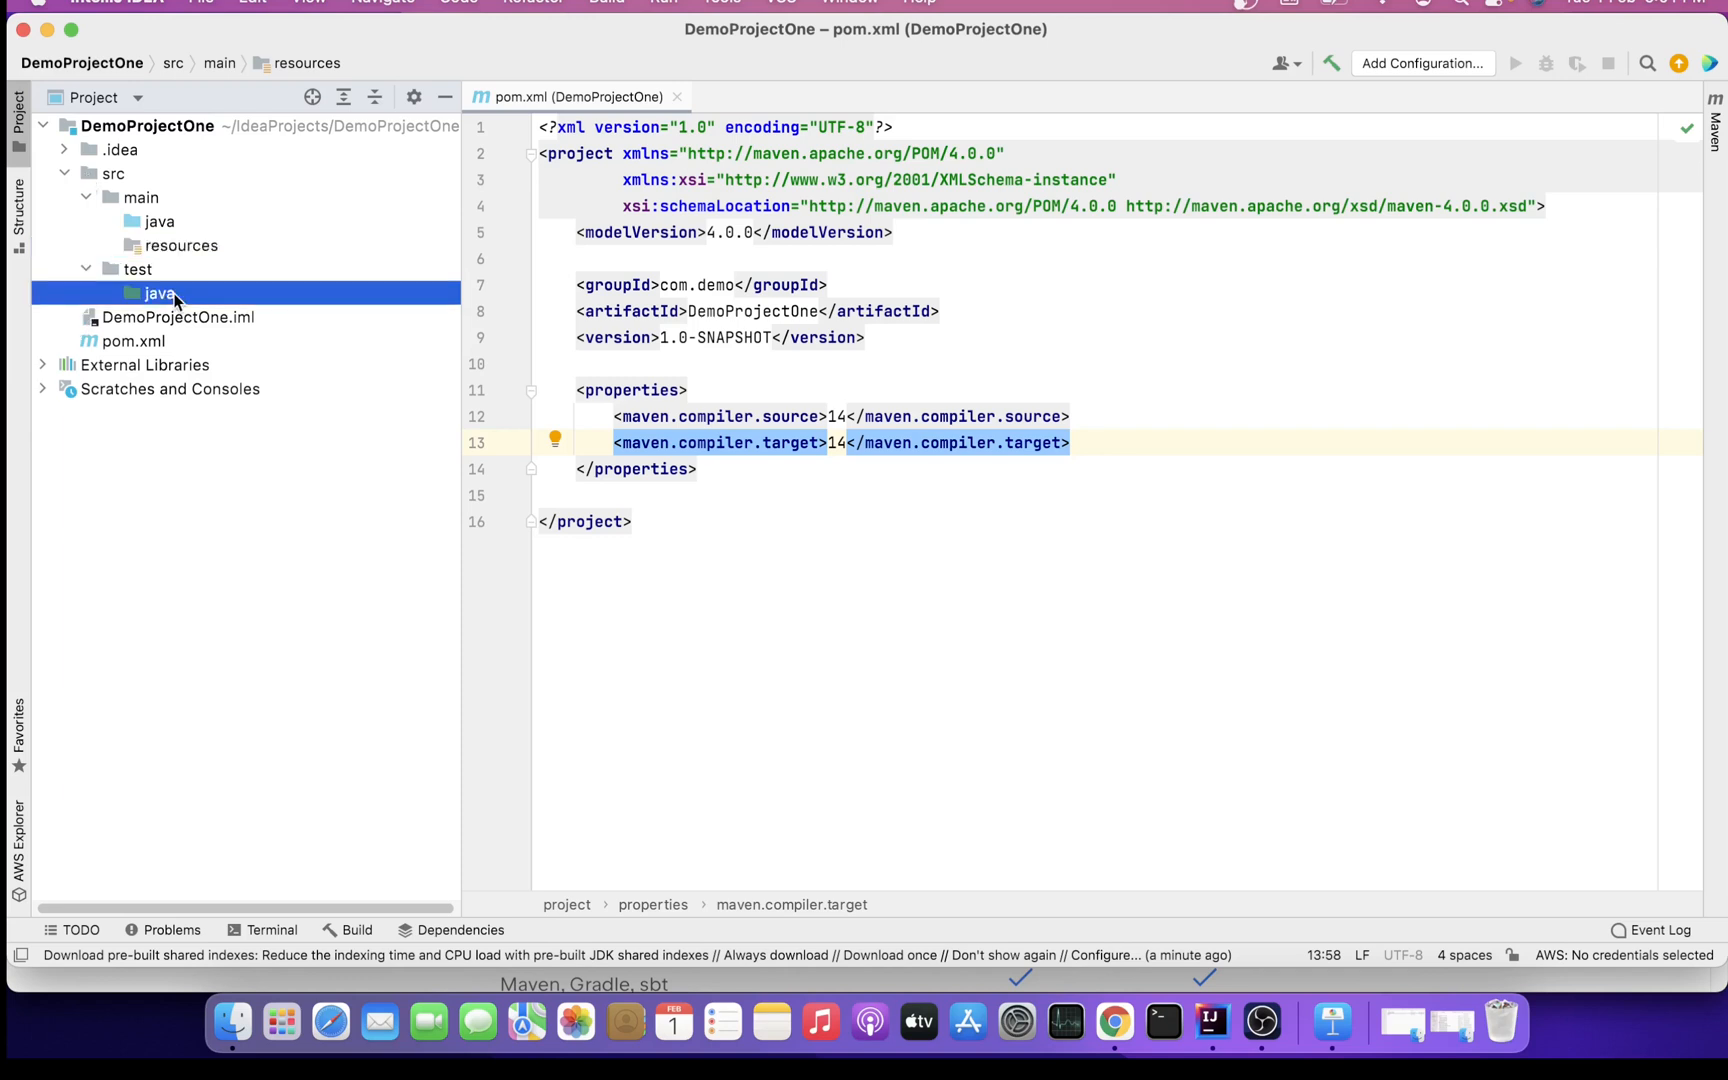
left_click(88, 269)
left_click(121, 200)
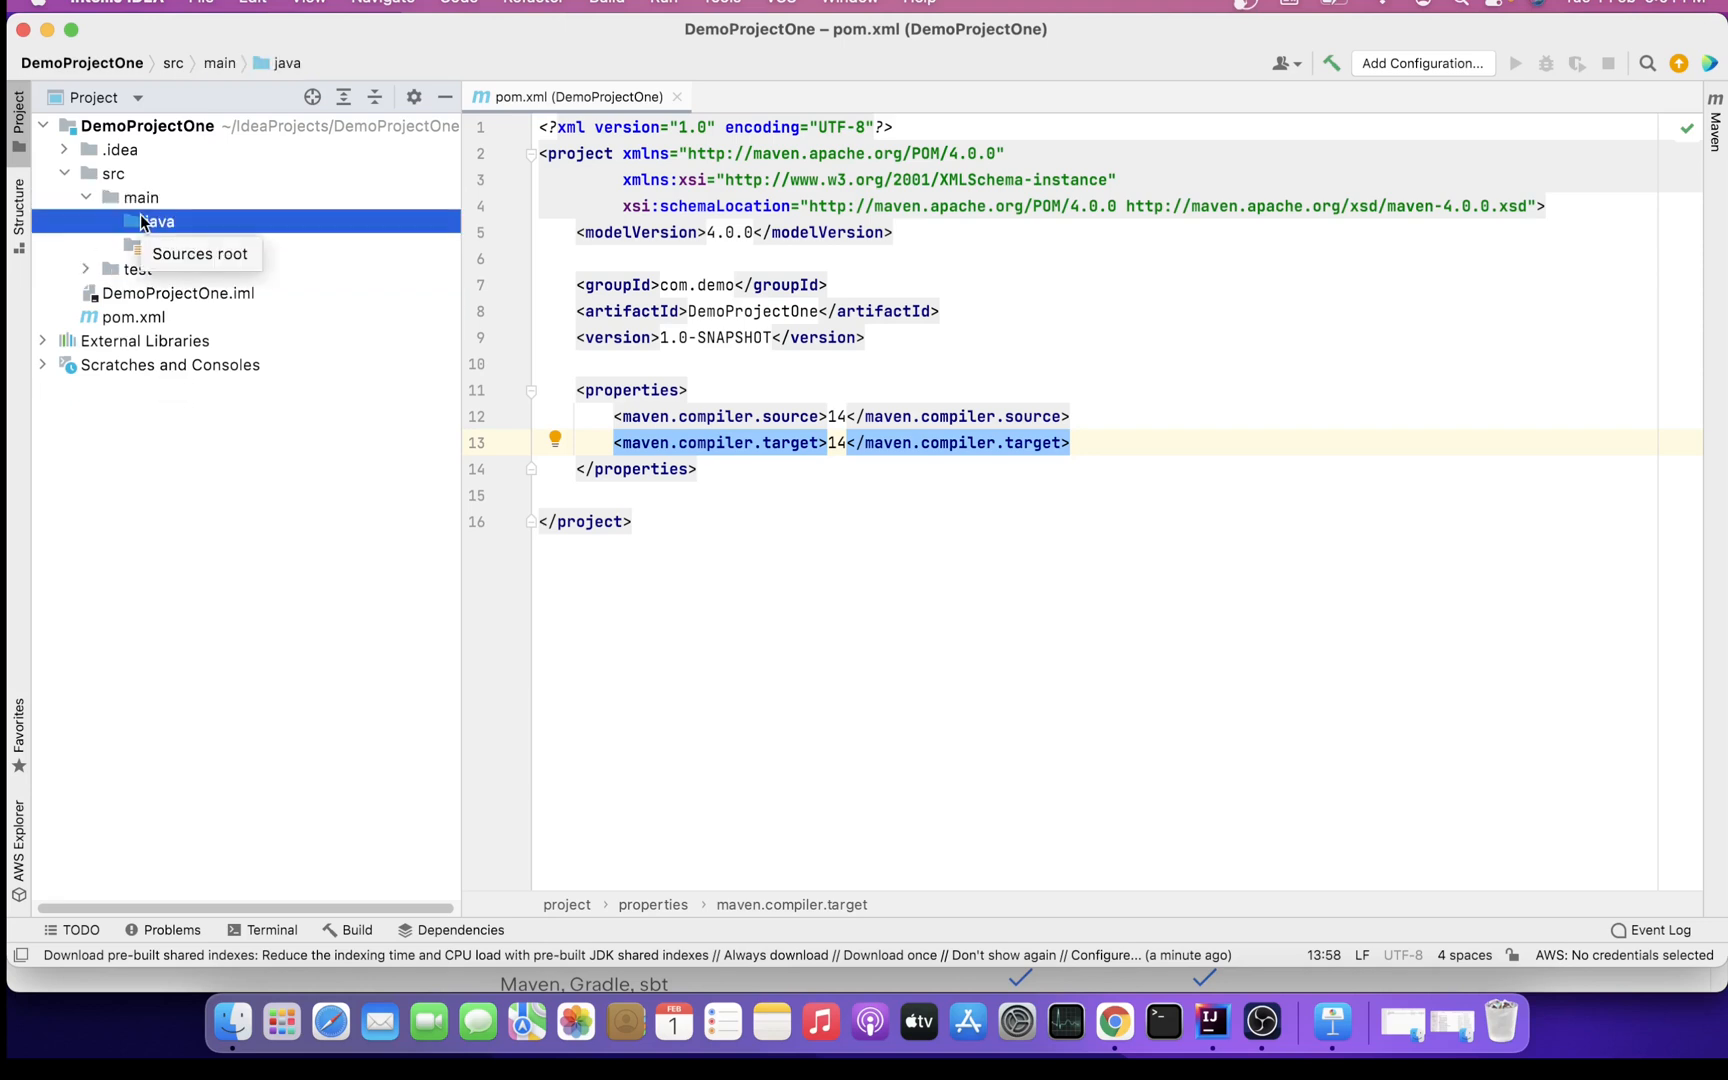
right_click(196, 224)
mouse_move(392, 233)
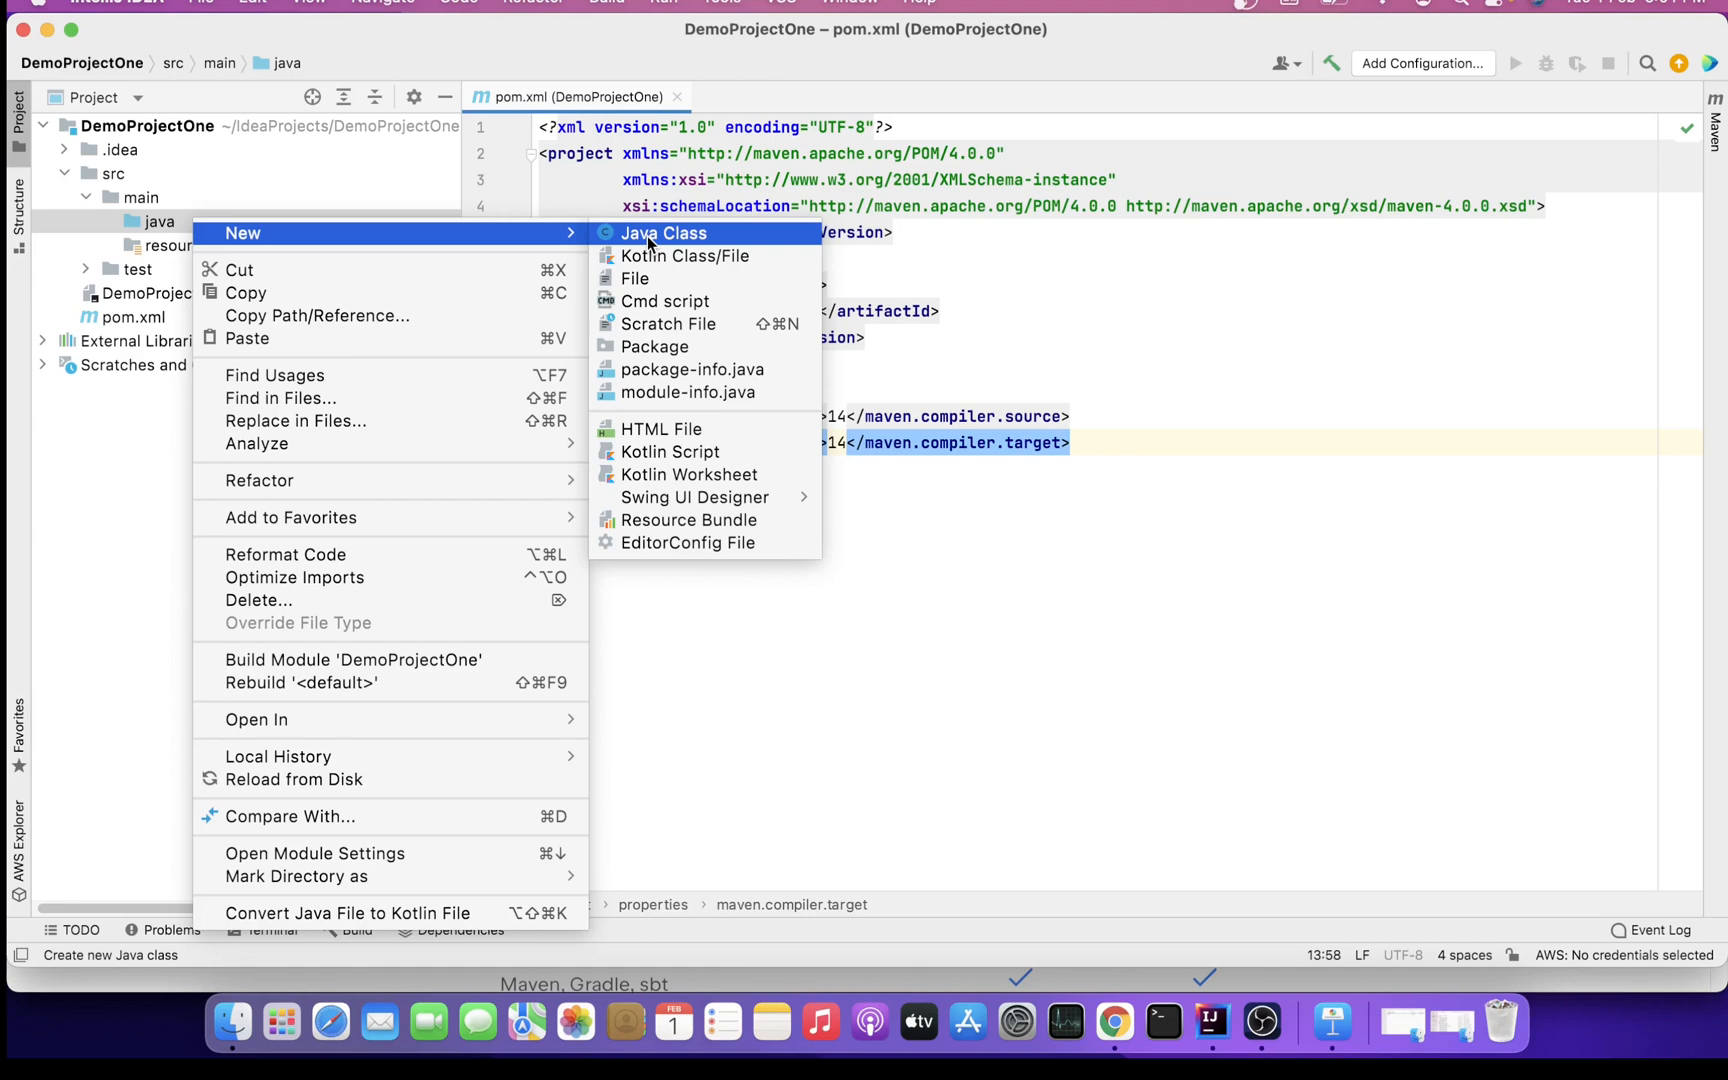
left_click(650, 239)
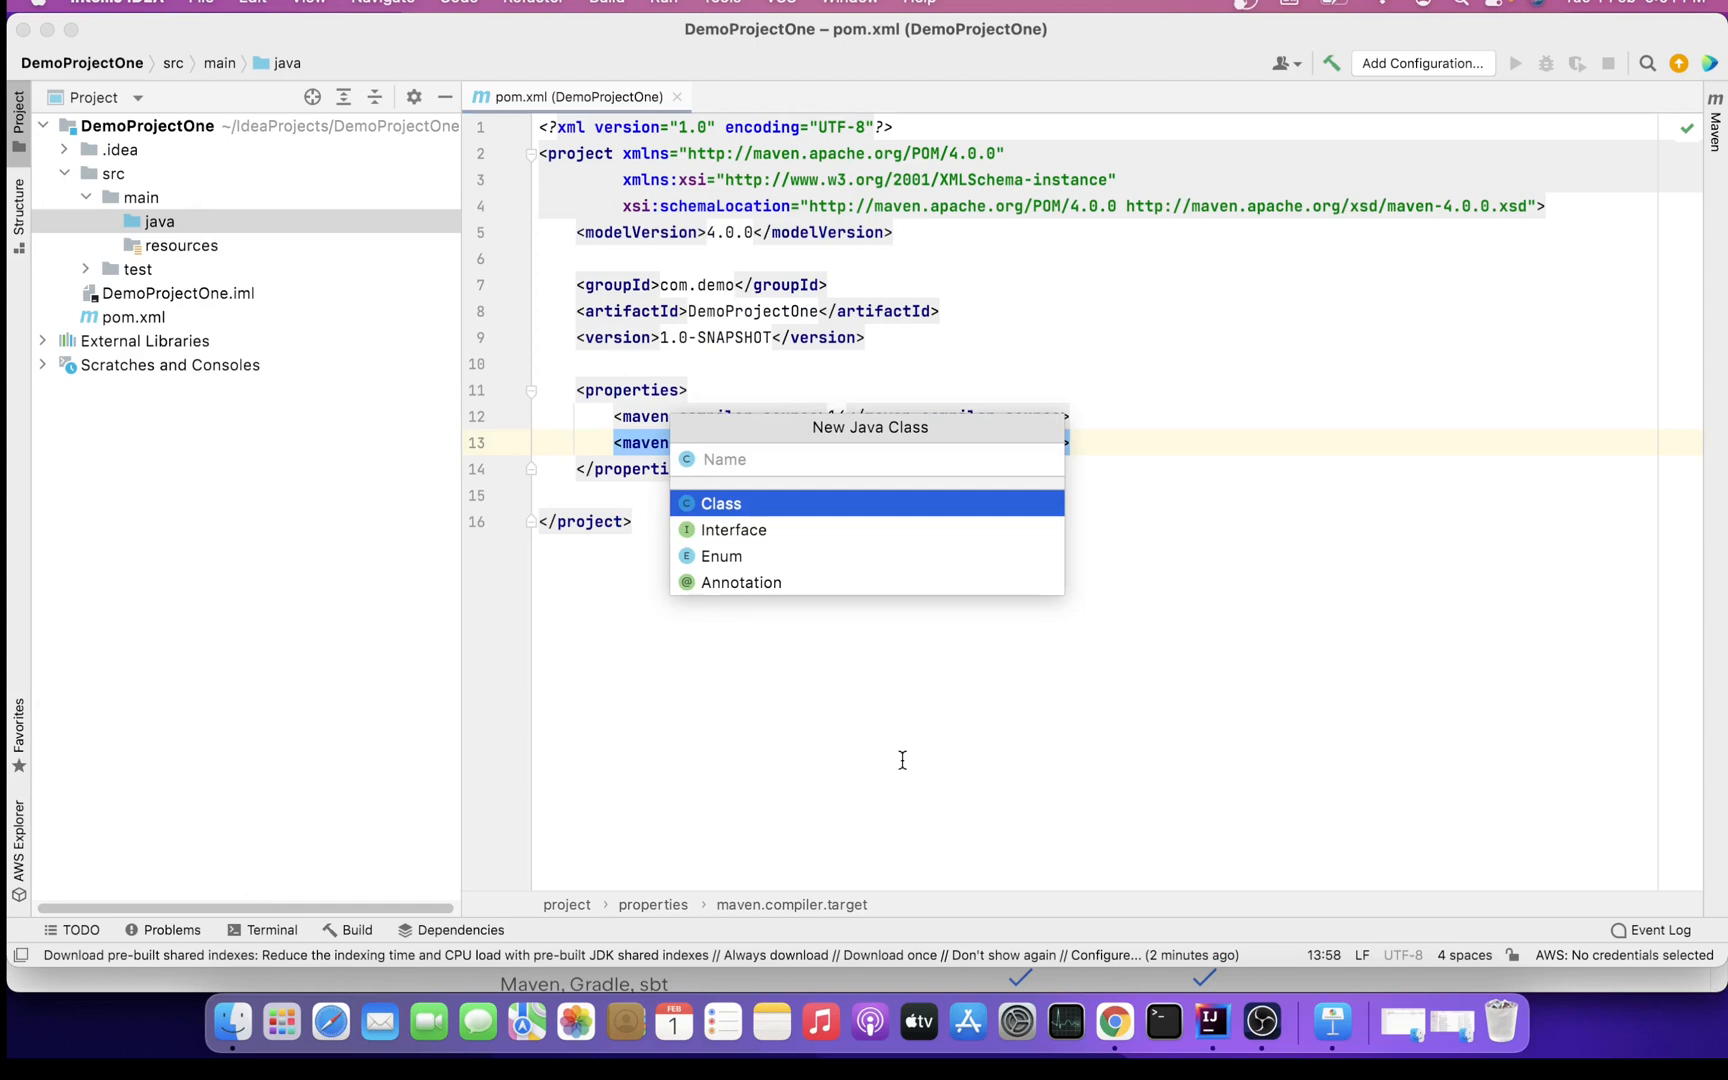
type("DemoOne")
key("Return")
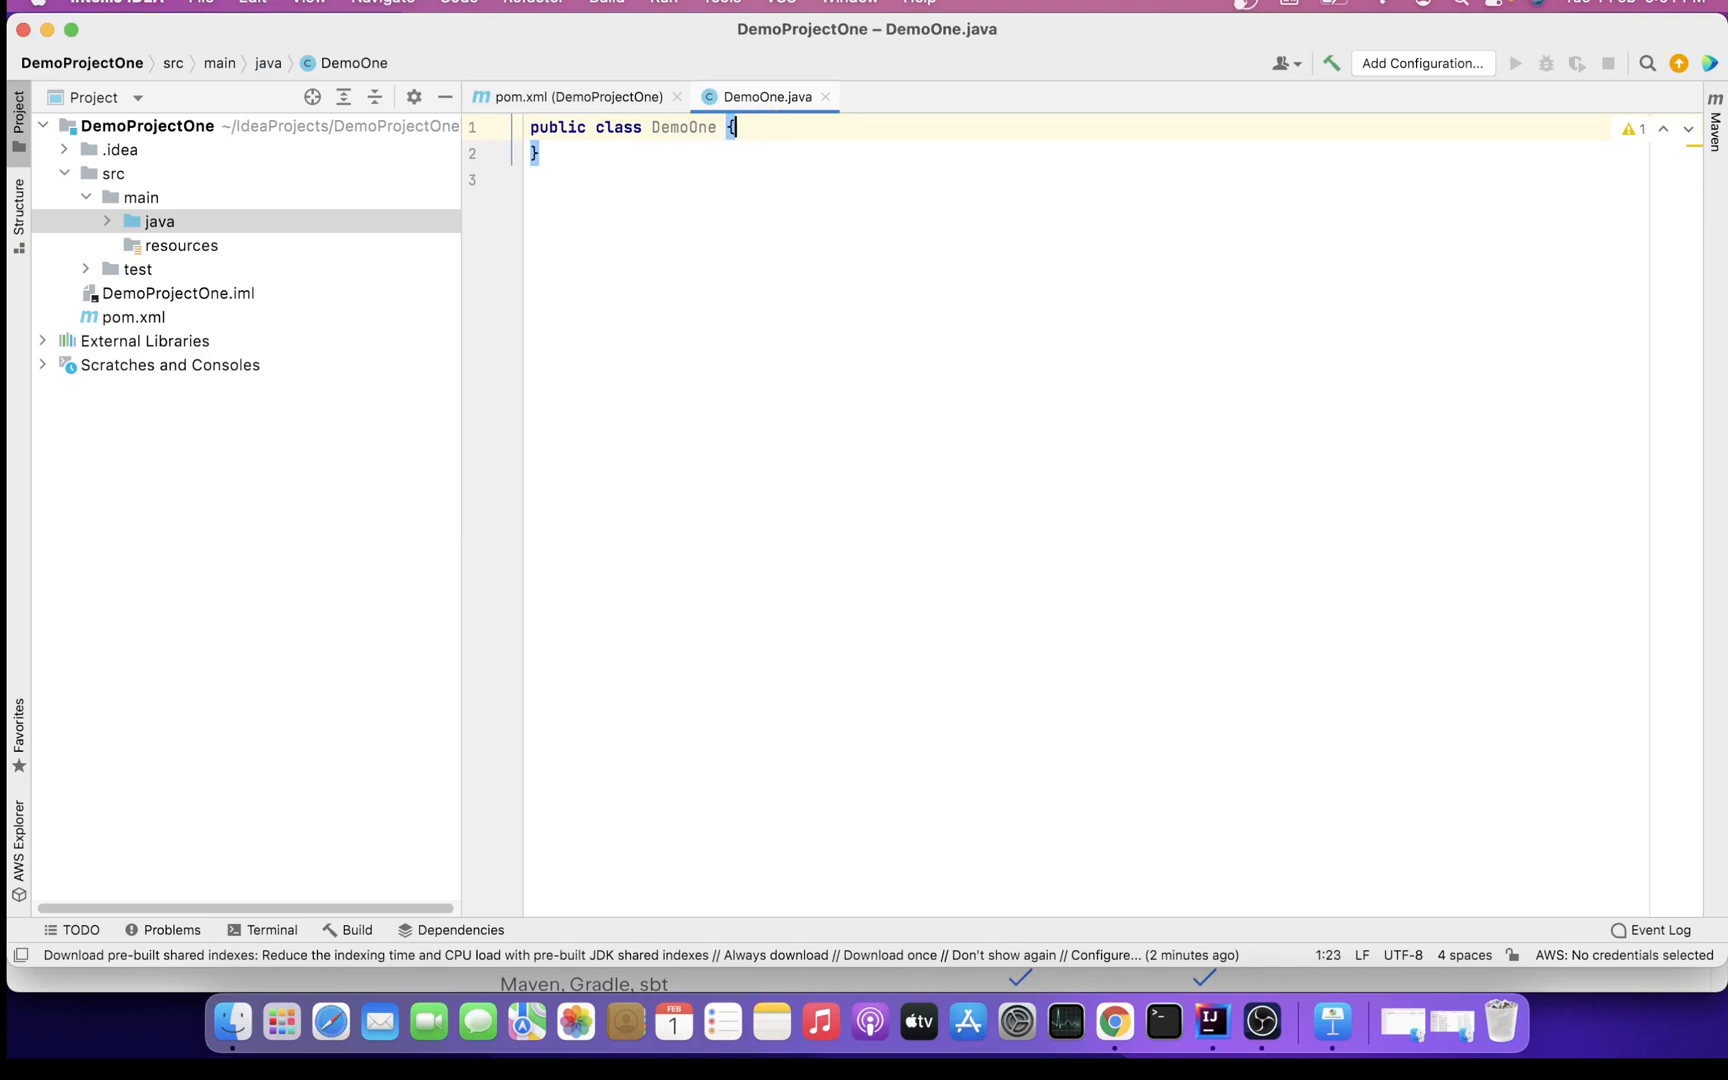
key("Return")
type("public ")
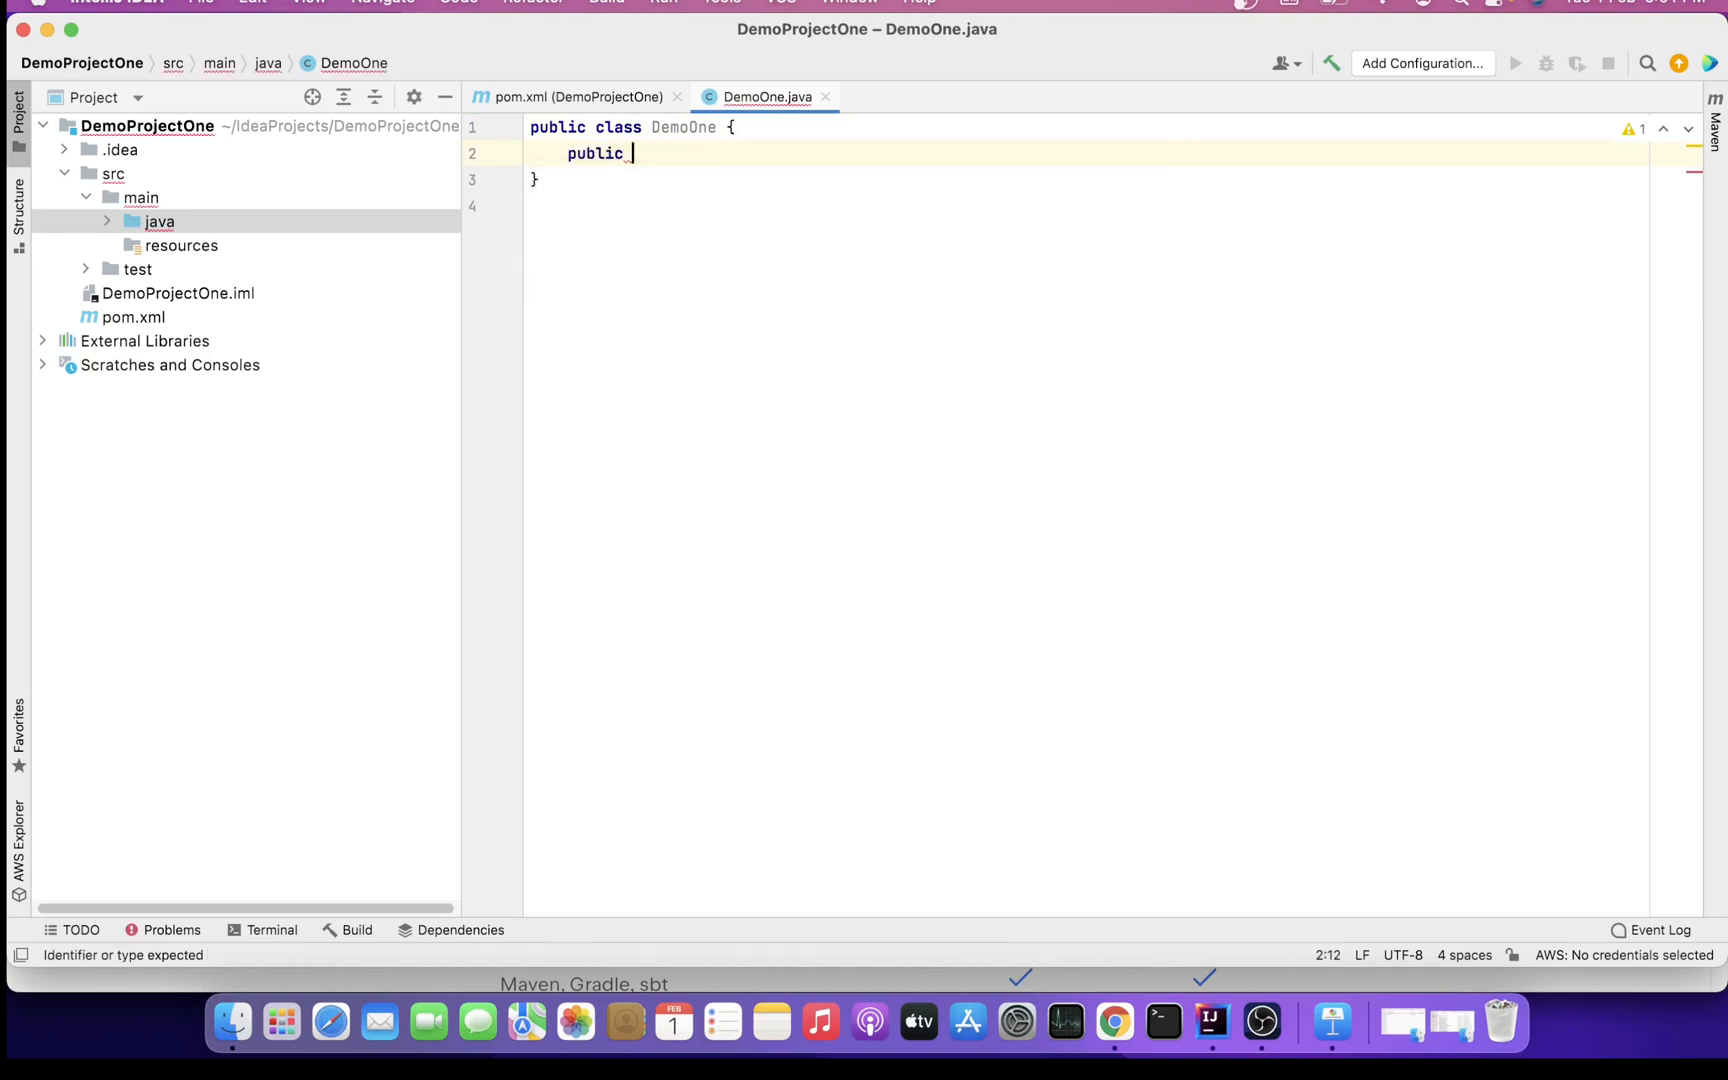
type("static void main(String ")
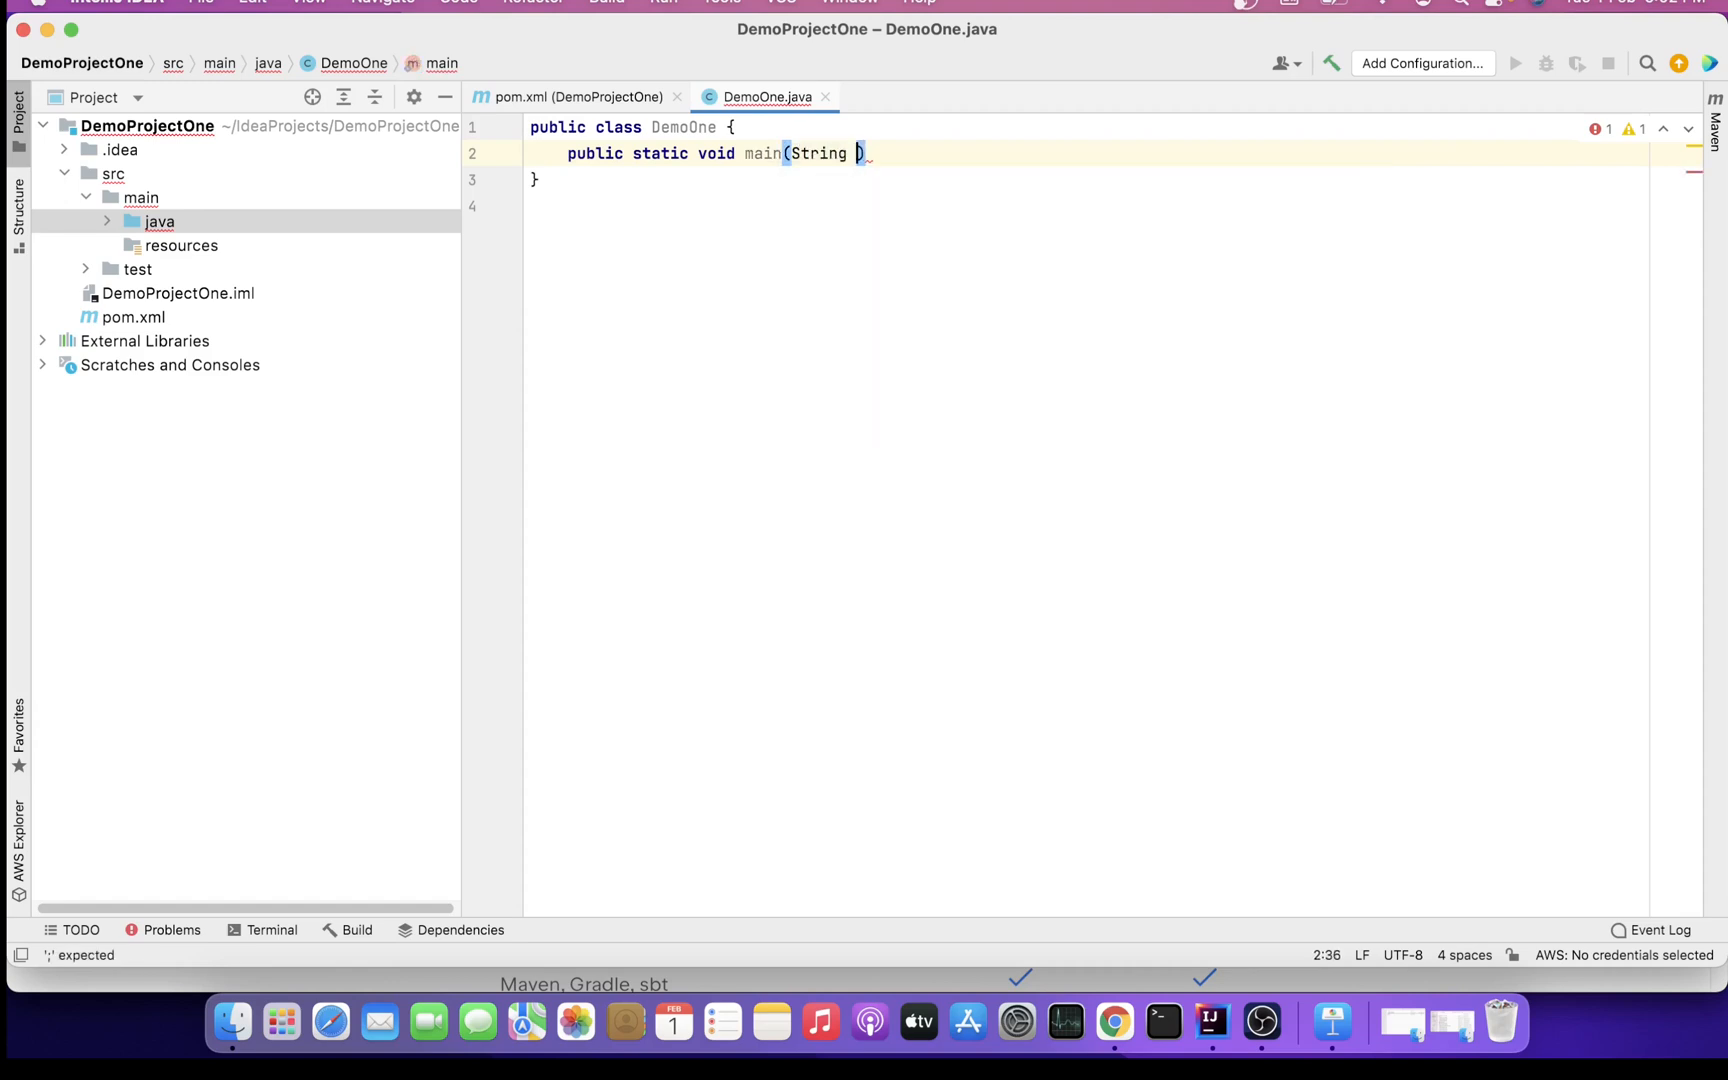
type("args[])")
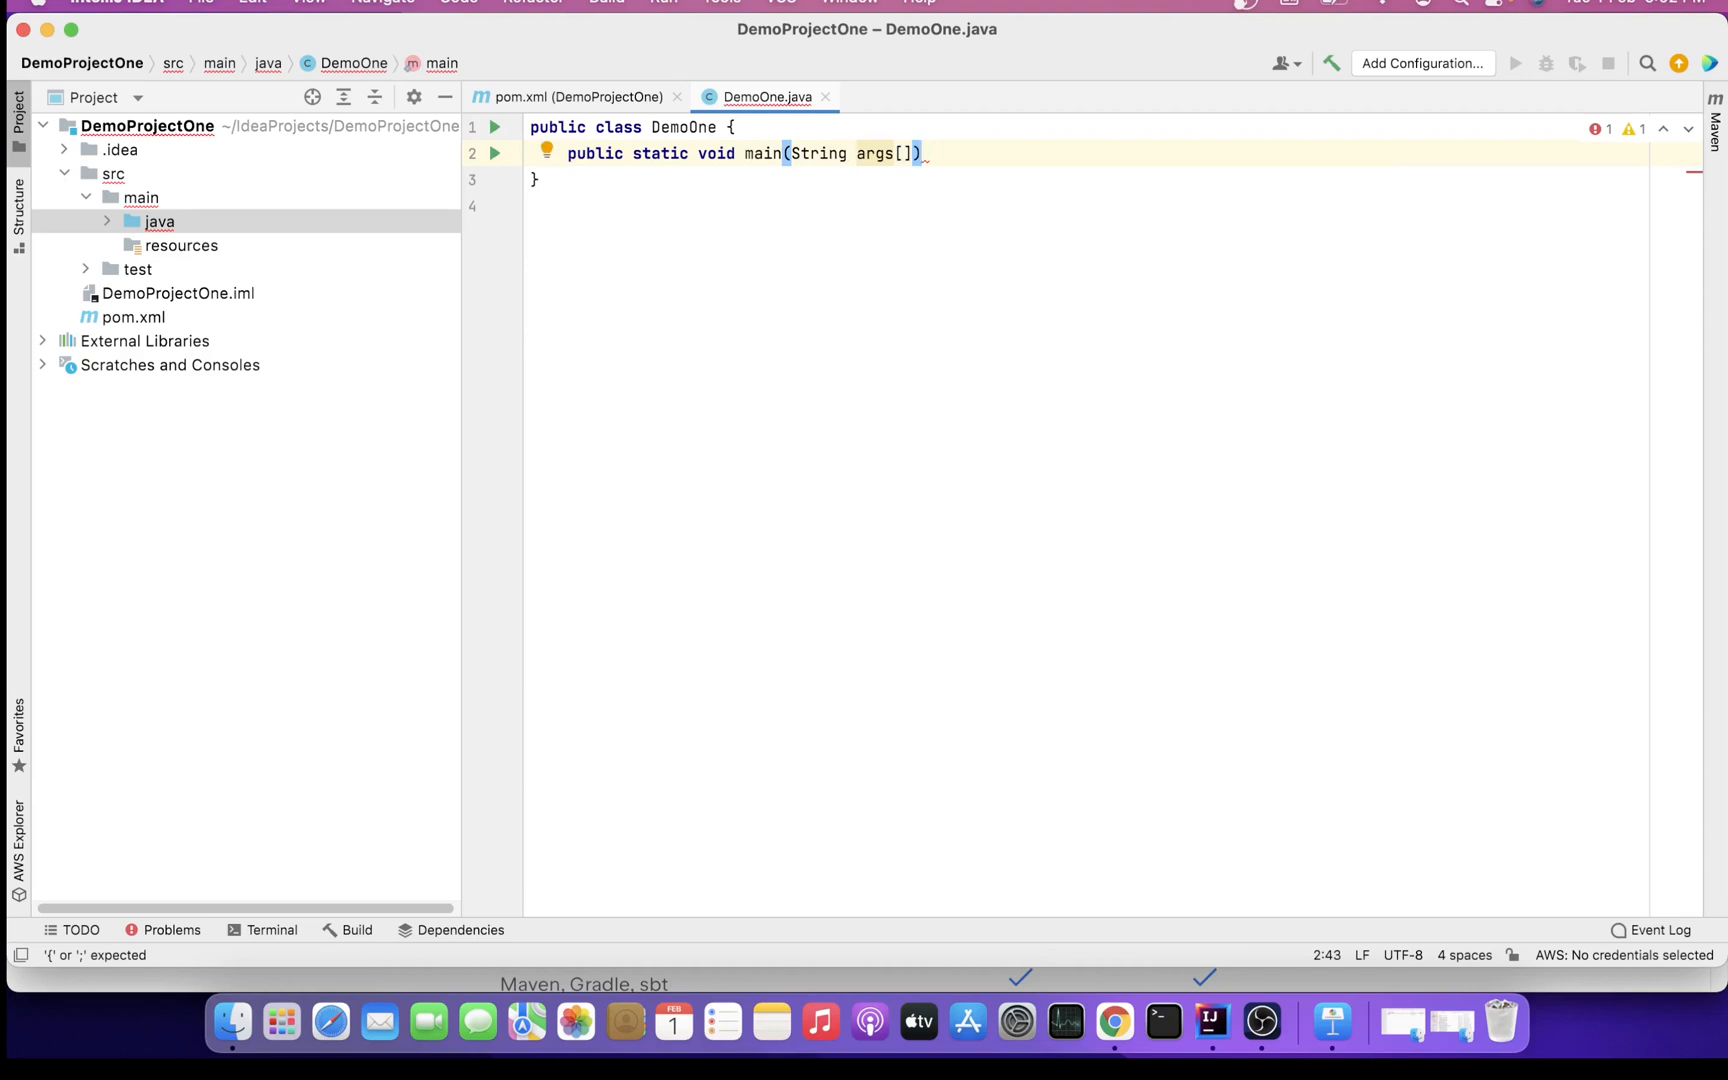
key("Return")
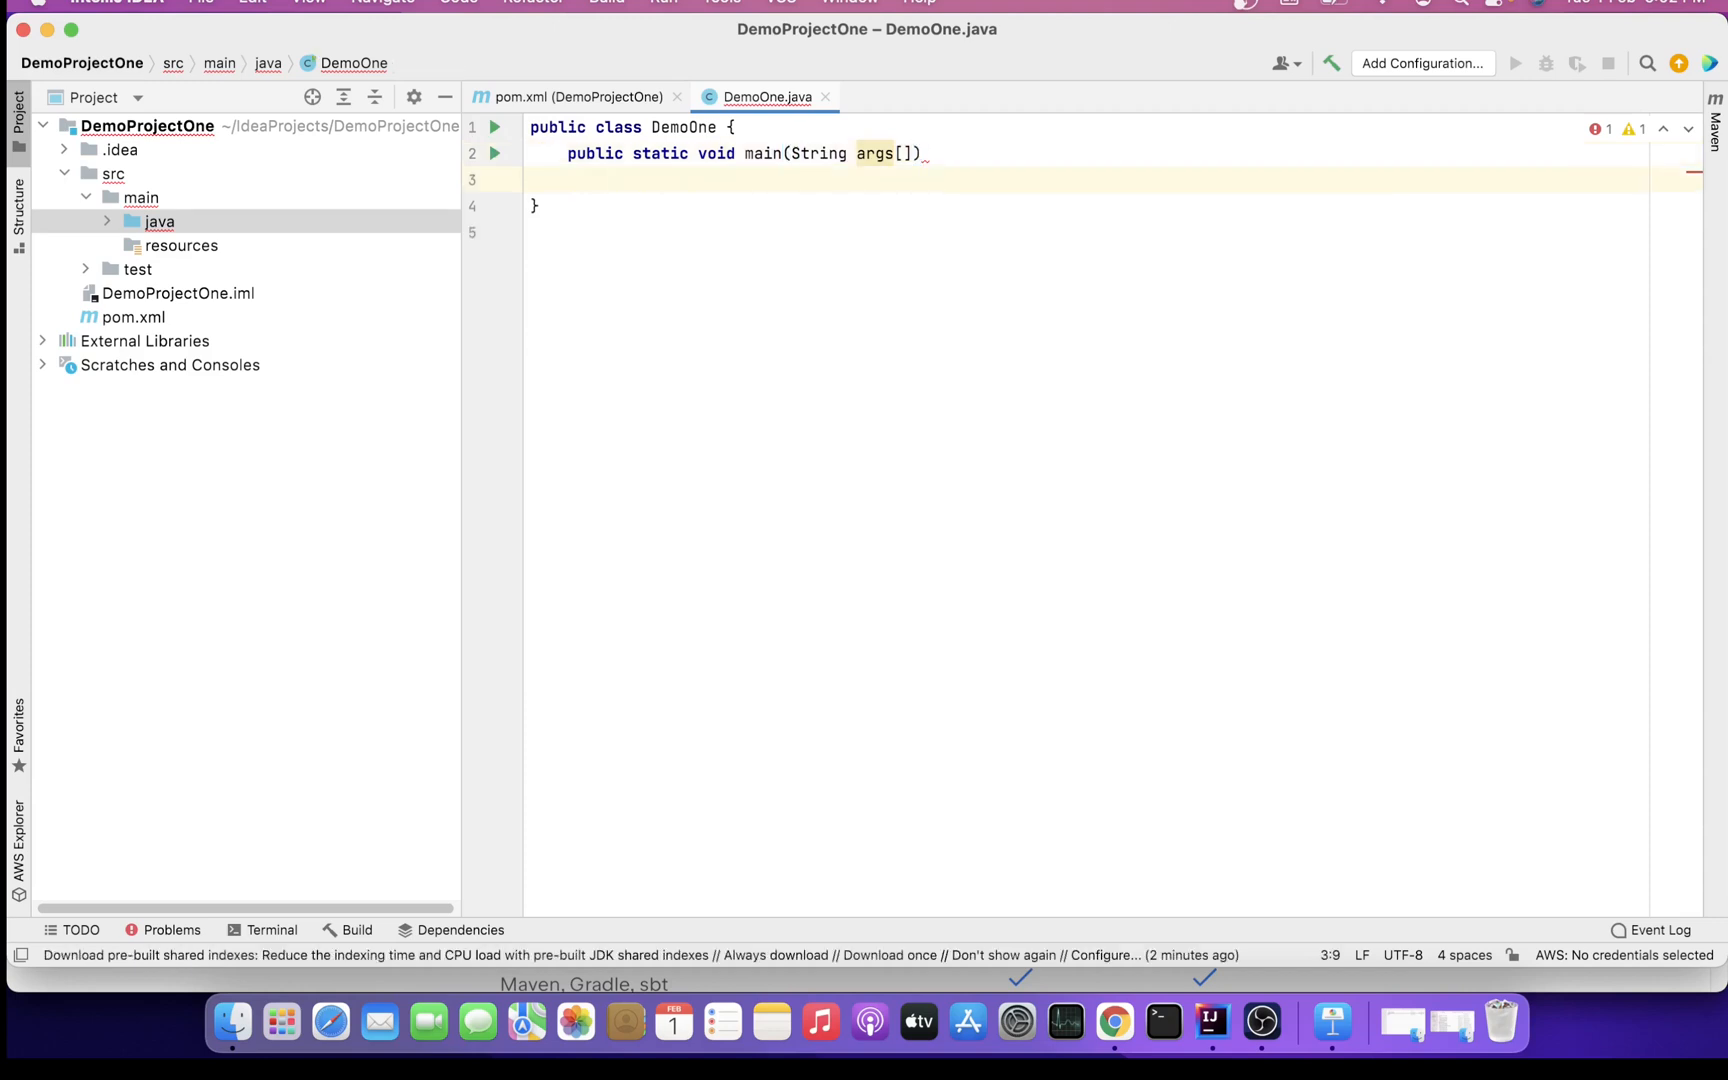
type("{")
key("Return")
type("Sy")
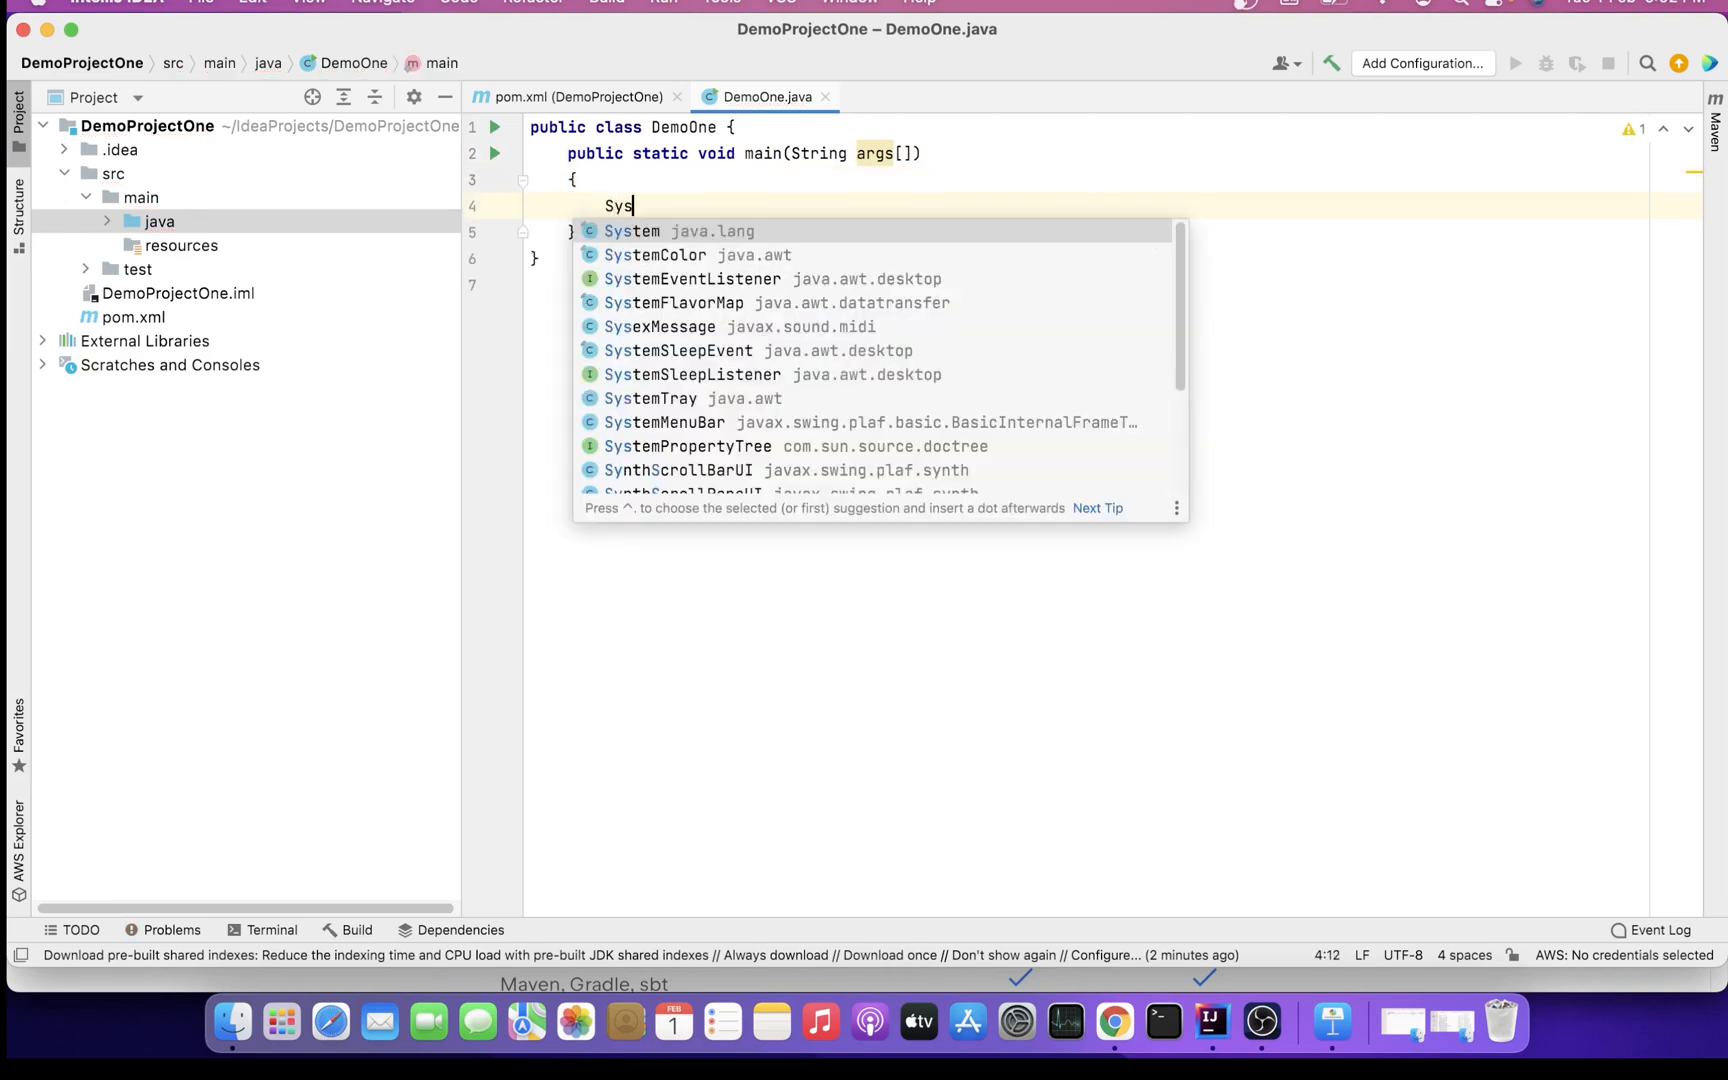
type("s")
key("Return")
type(".out/")
key("BackSpace")
type(".pro")
key("BackSpace")
type("in")
key("Return")
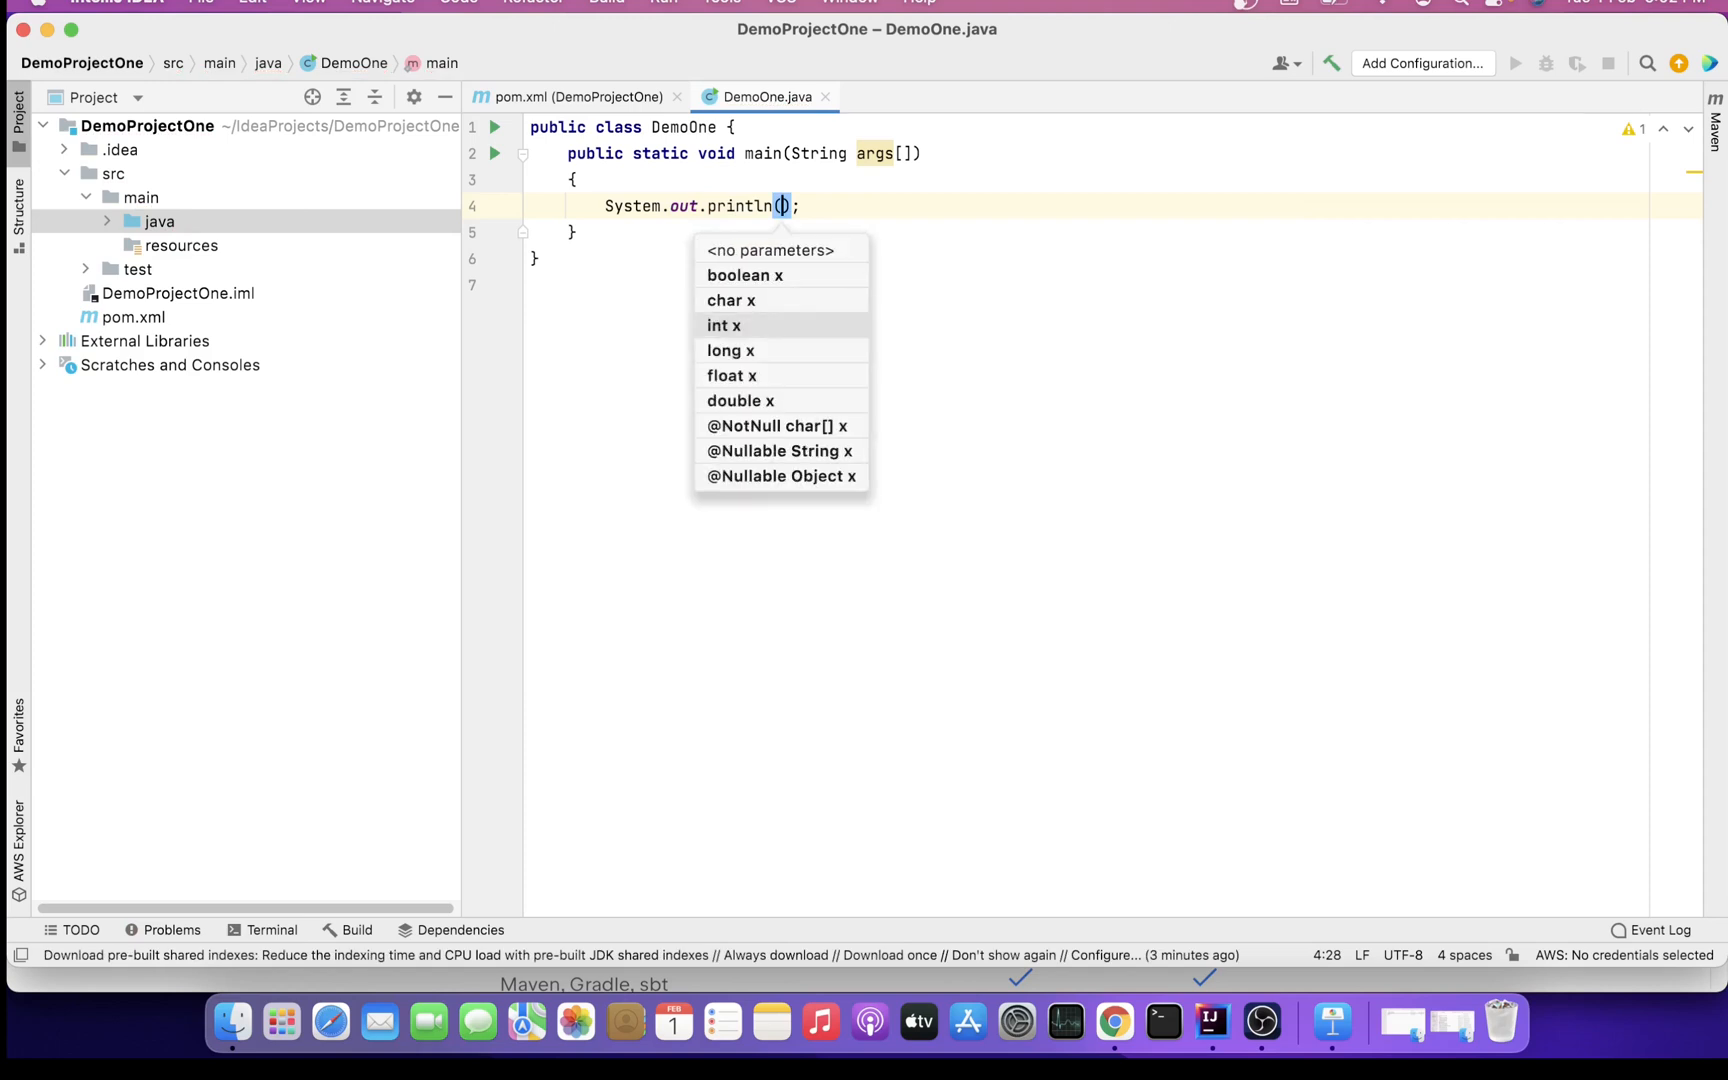
type("\"Hello ")
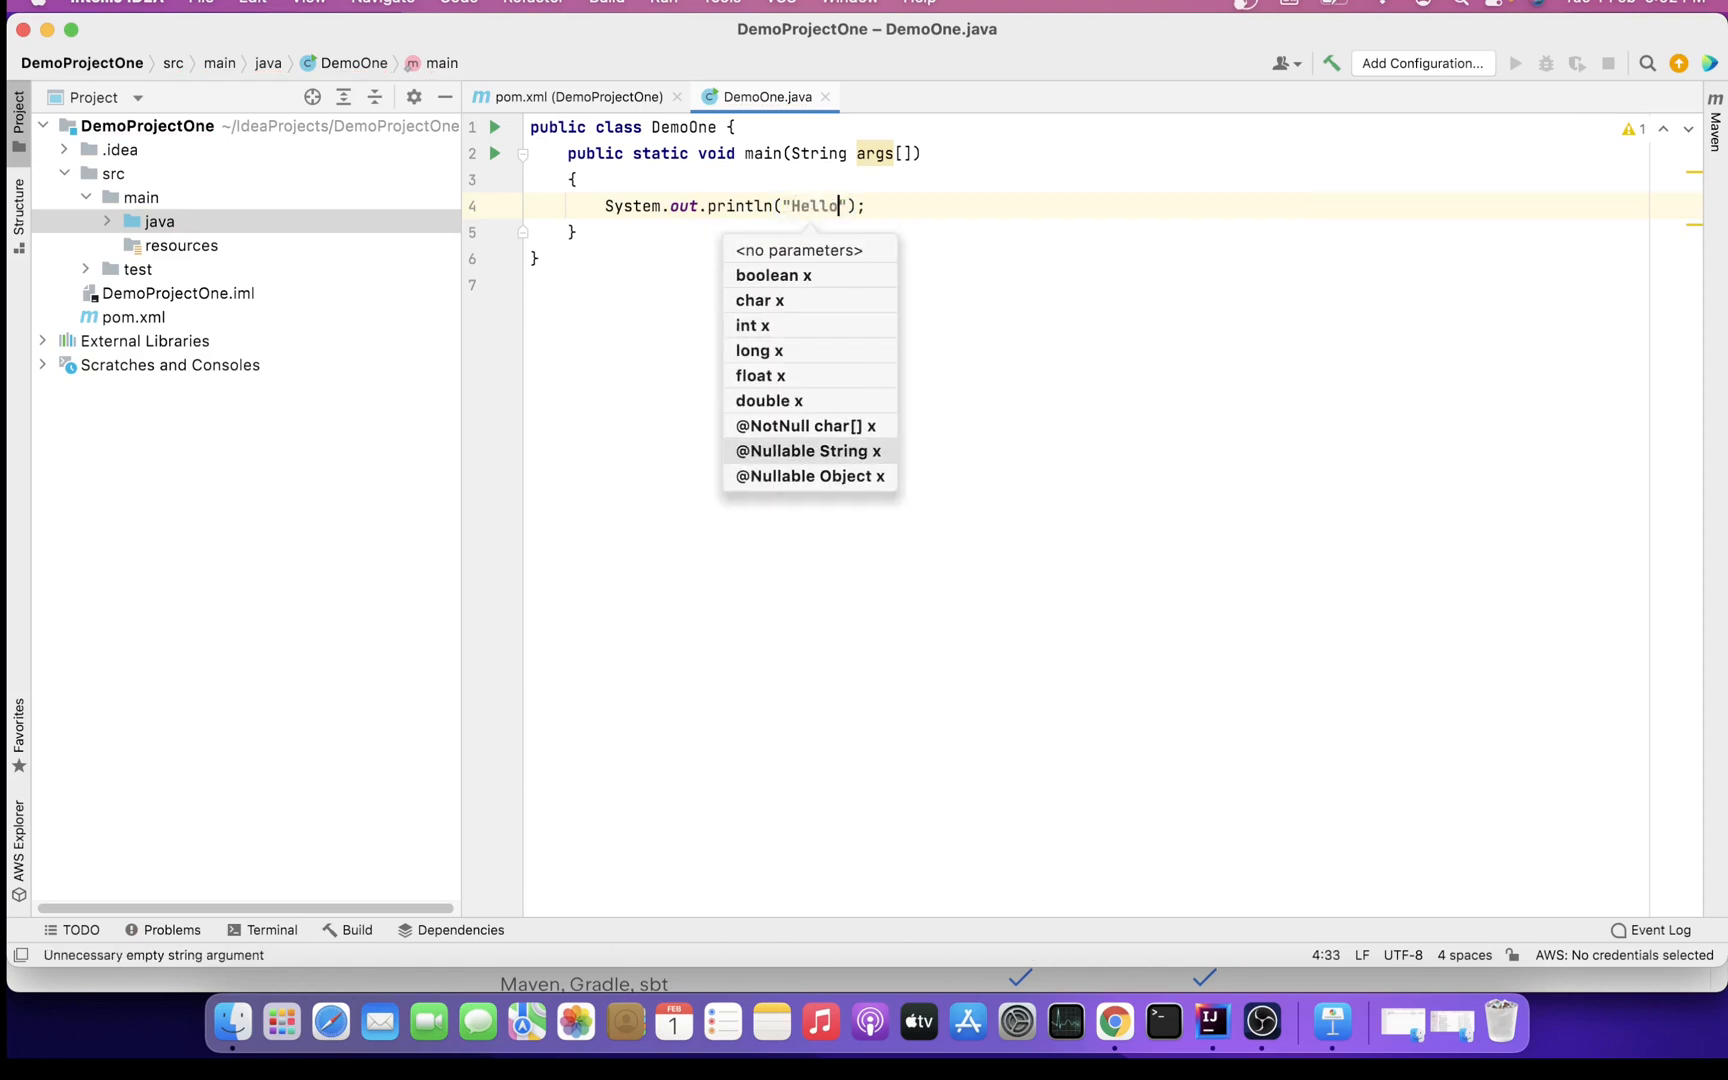
type("World")
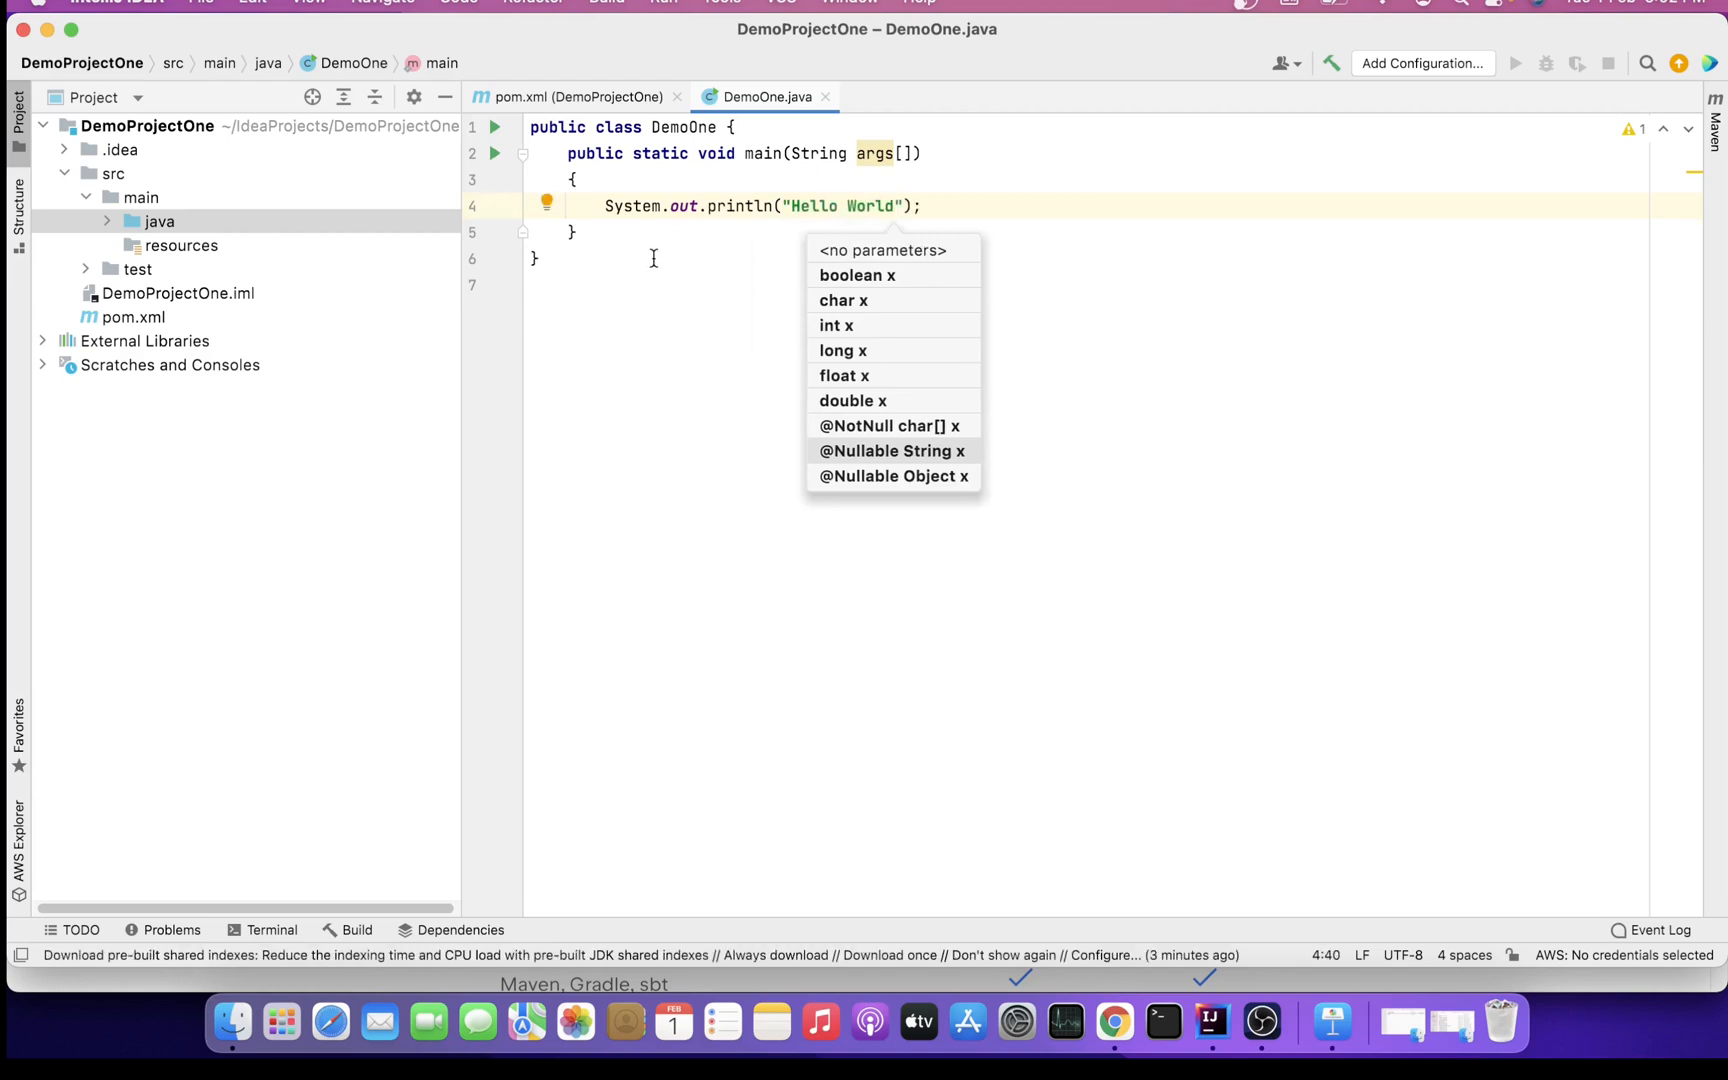
left_click(651, 247)
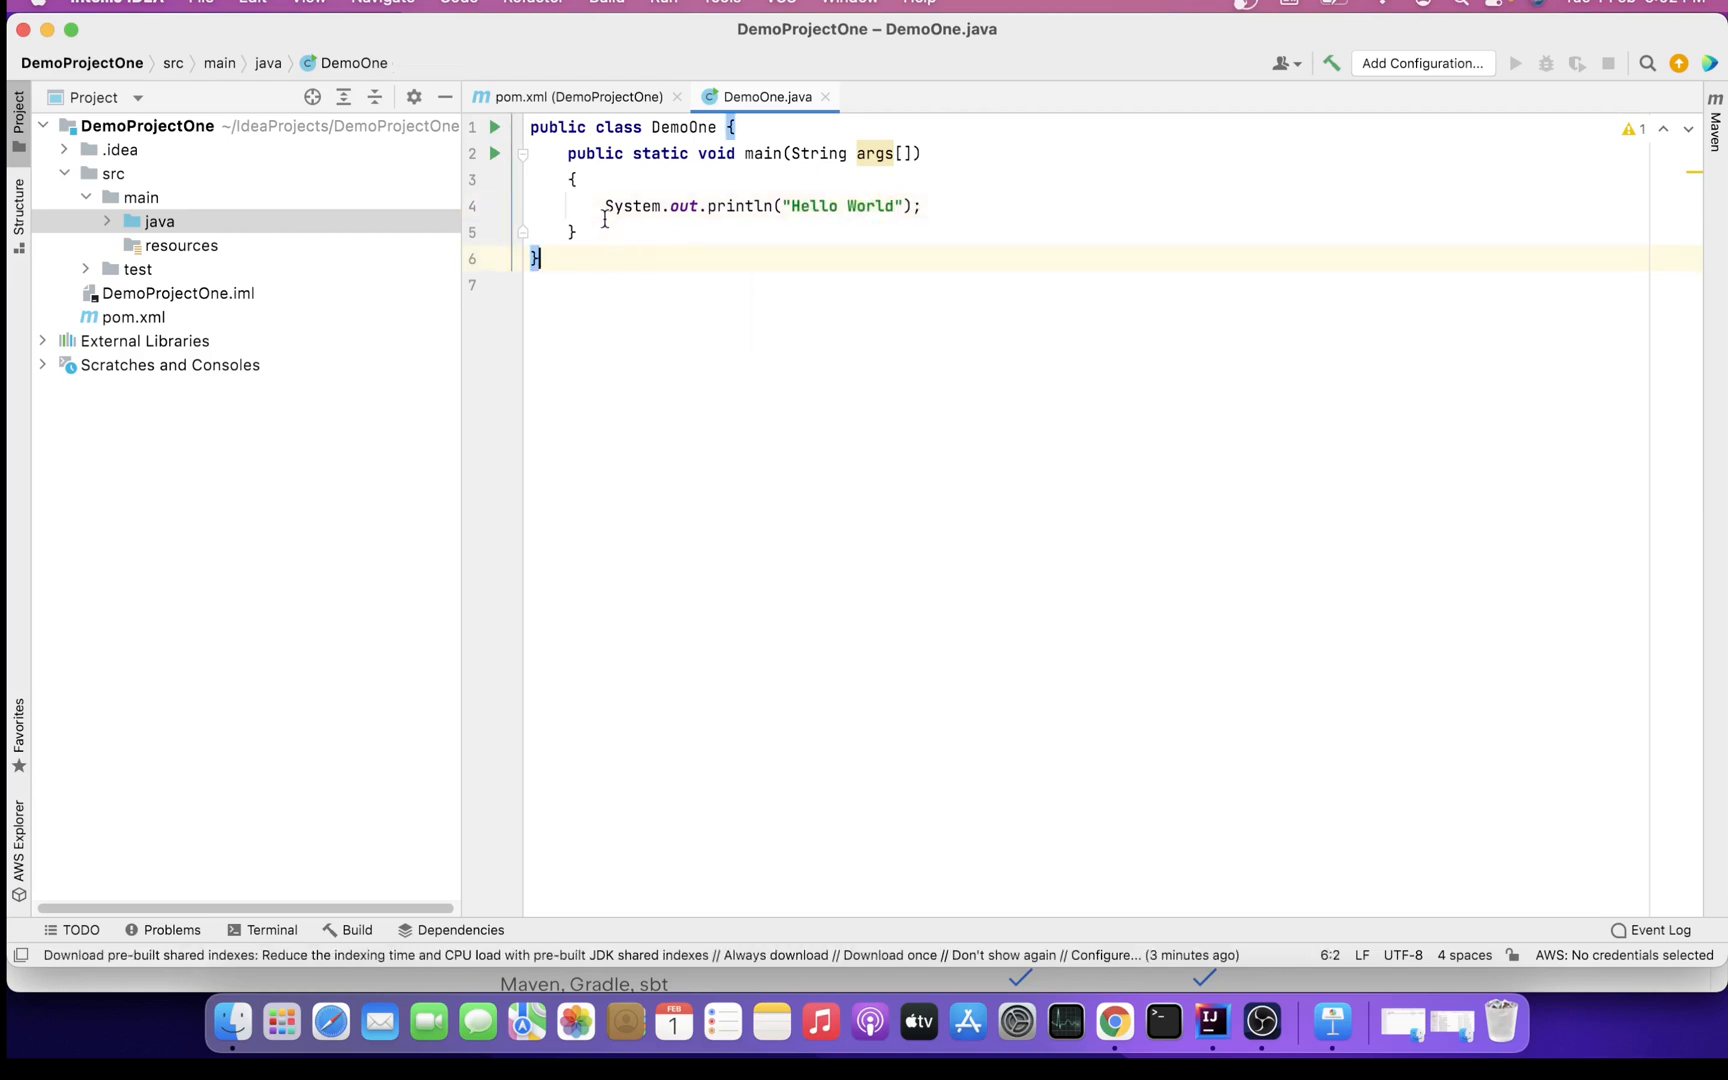
mouse_move(603, 206)
left_mouse_down()
mouse_move(955, 182)
mouse_move(954, 201)
left_mouse_up()
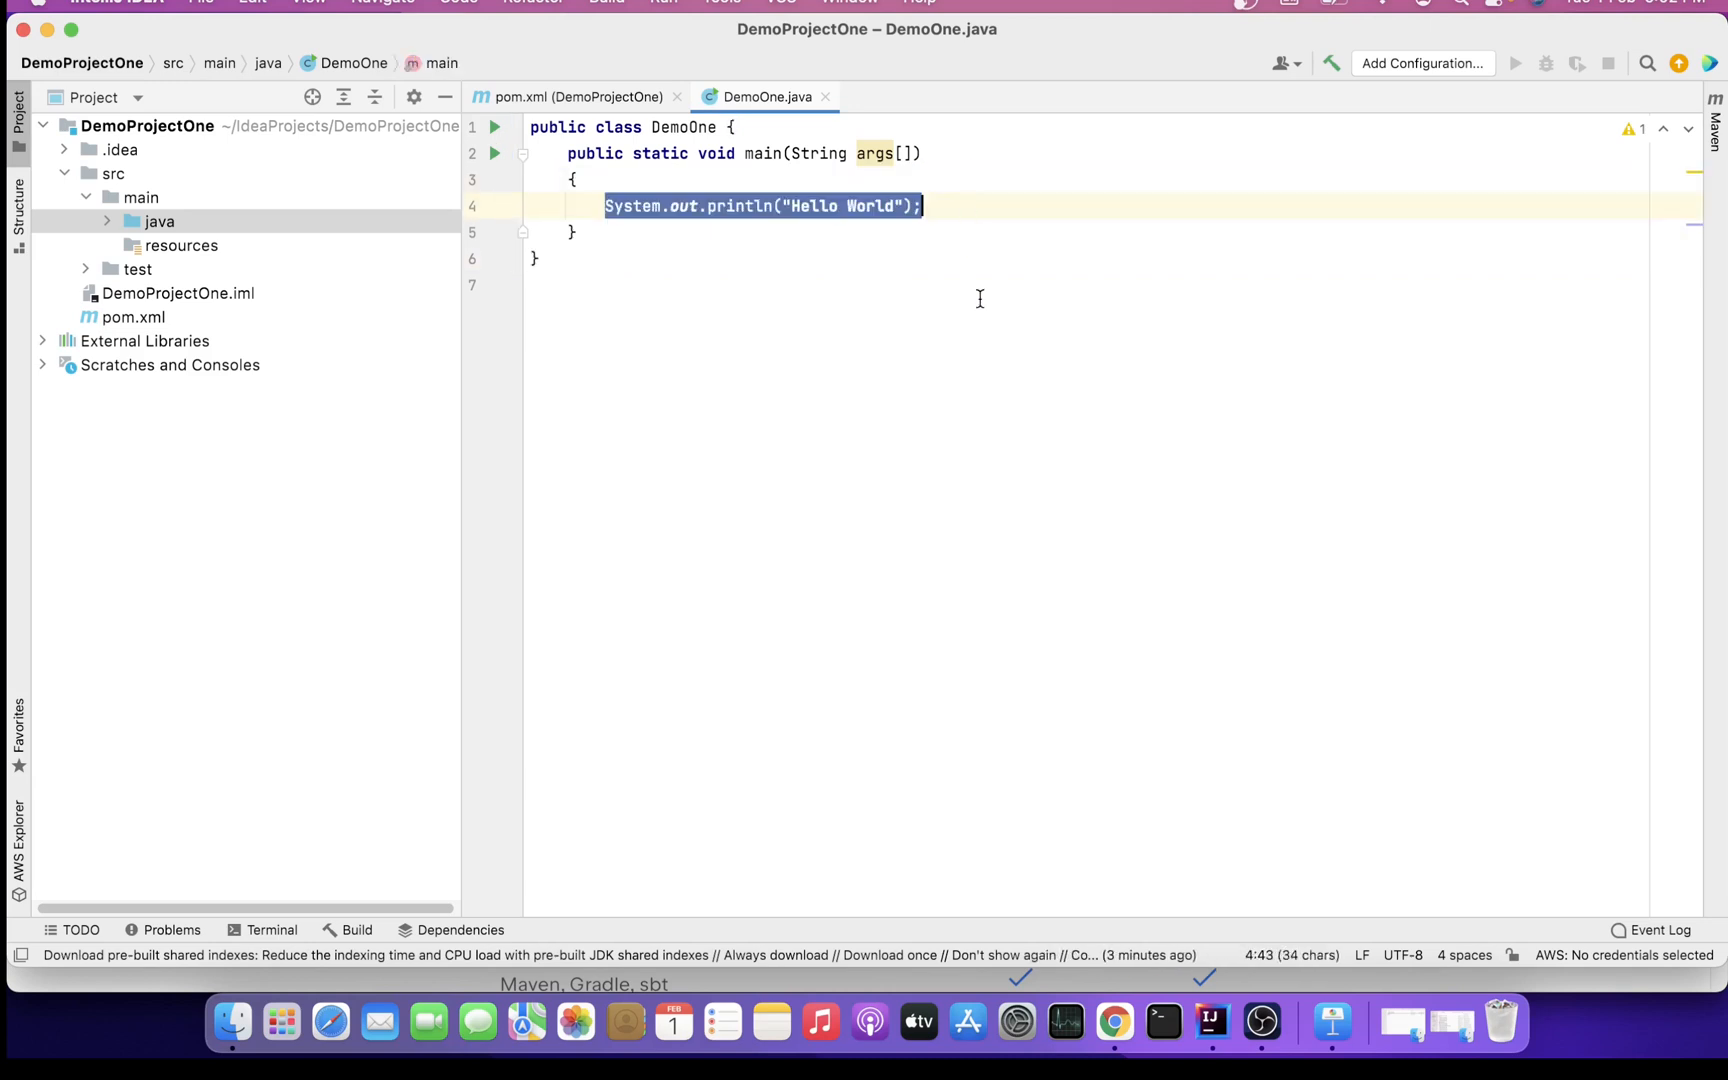
left_click(965, 213)
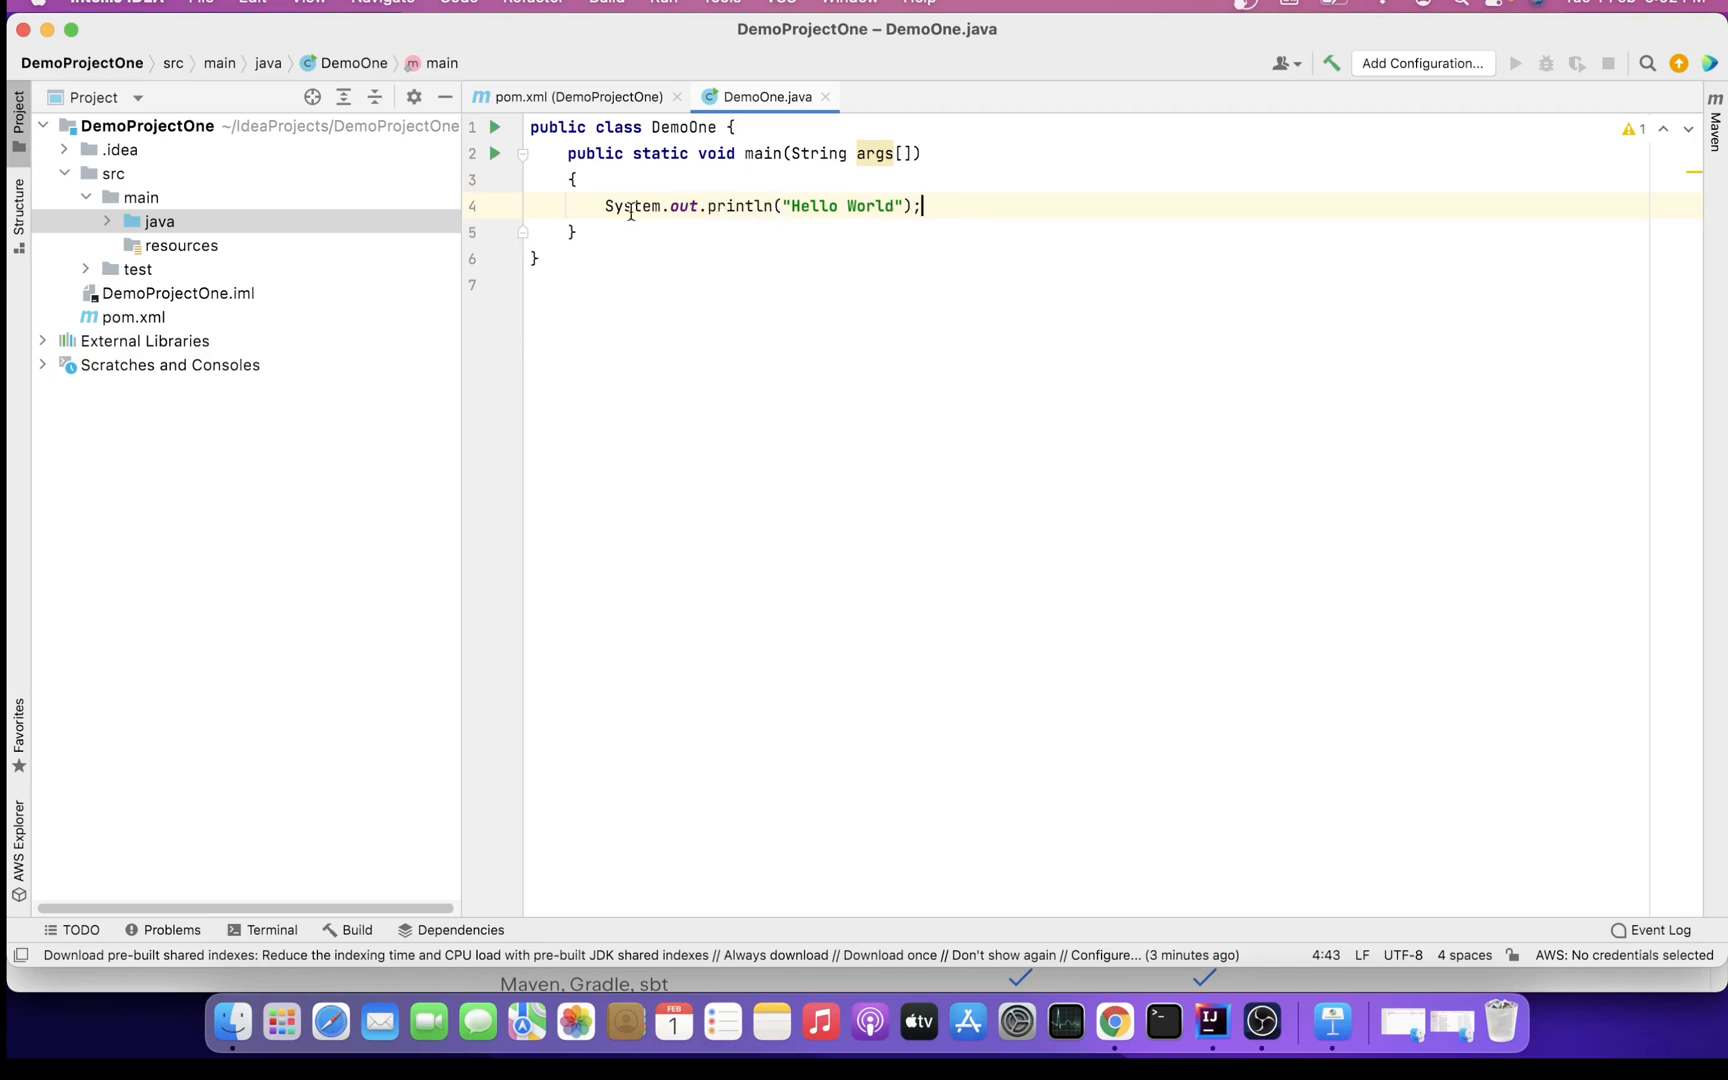
left_click_drag(567, 205, 1022, 193)
left_click(1016, 224)
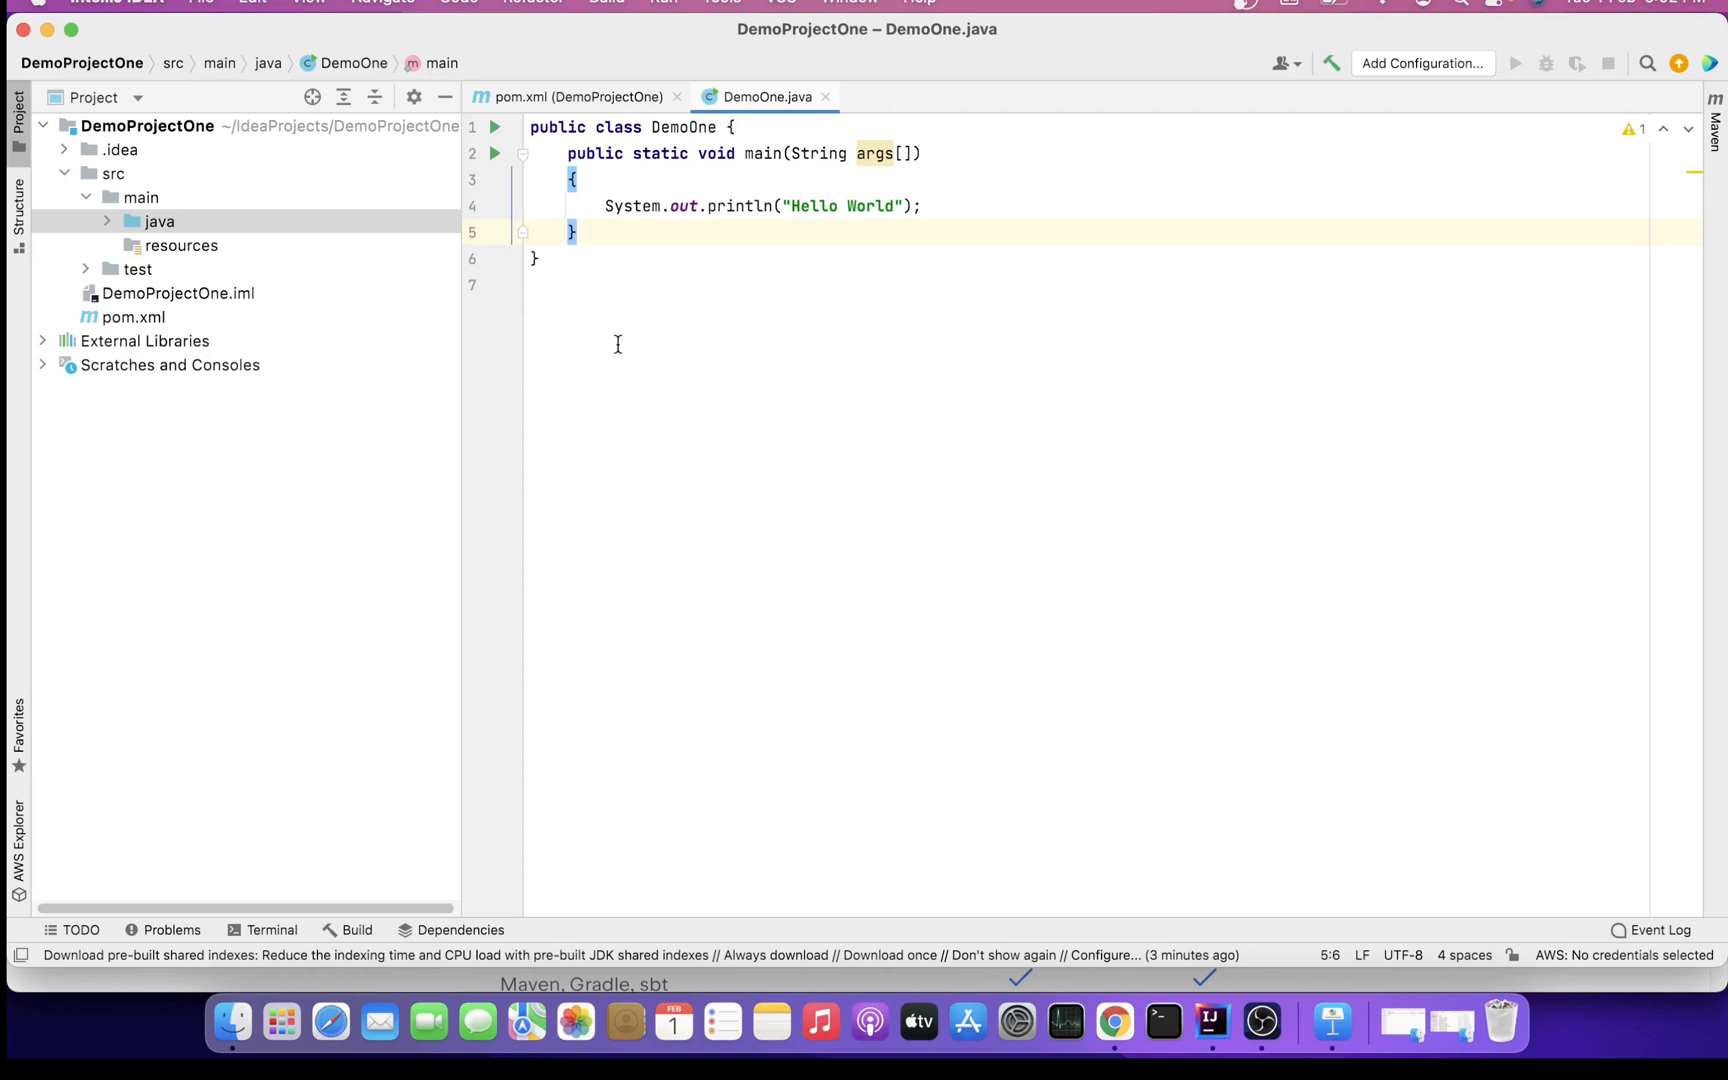
left_click(1344, 1033)
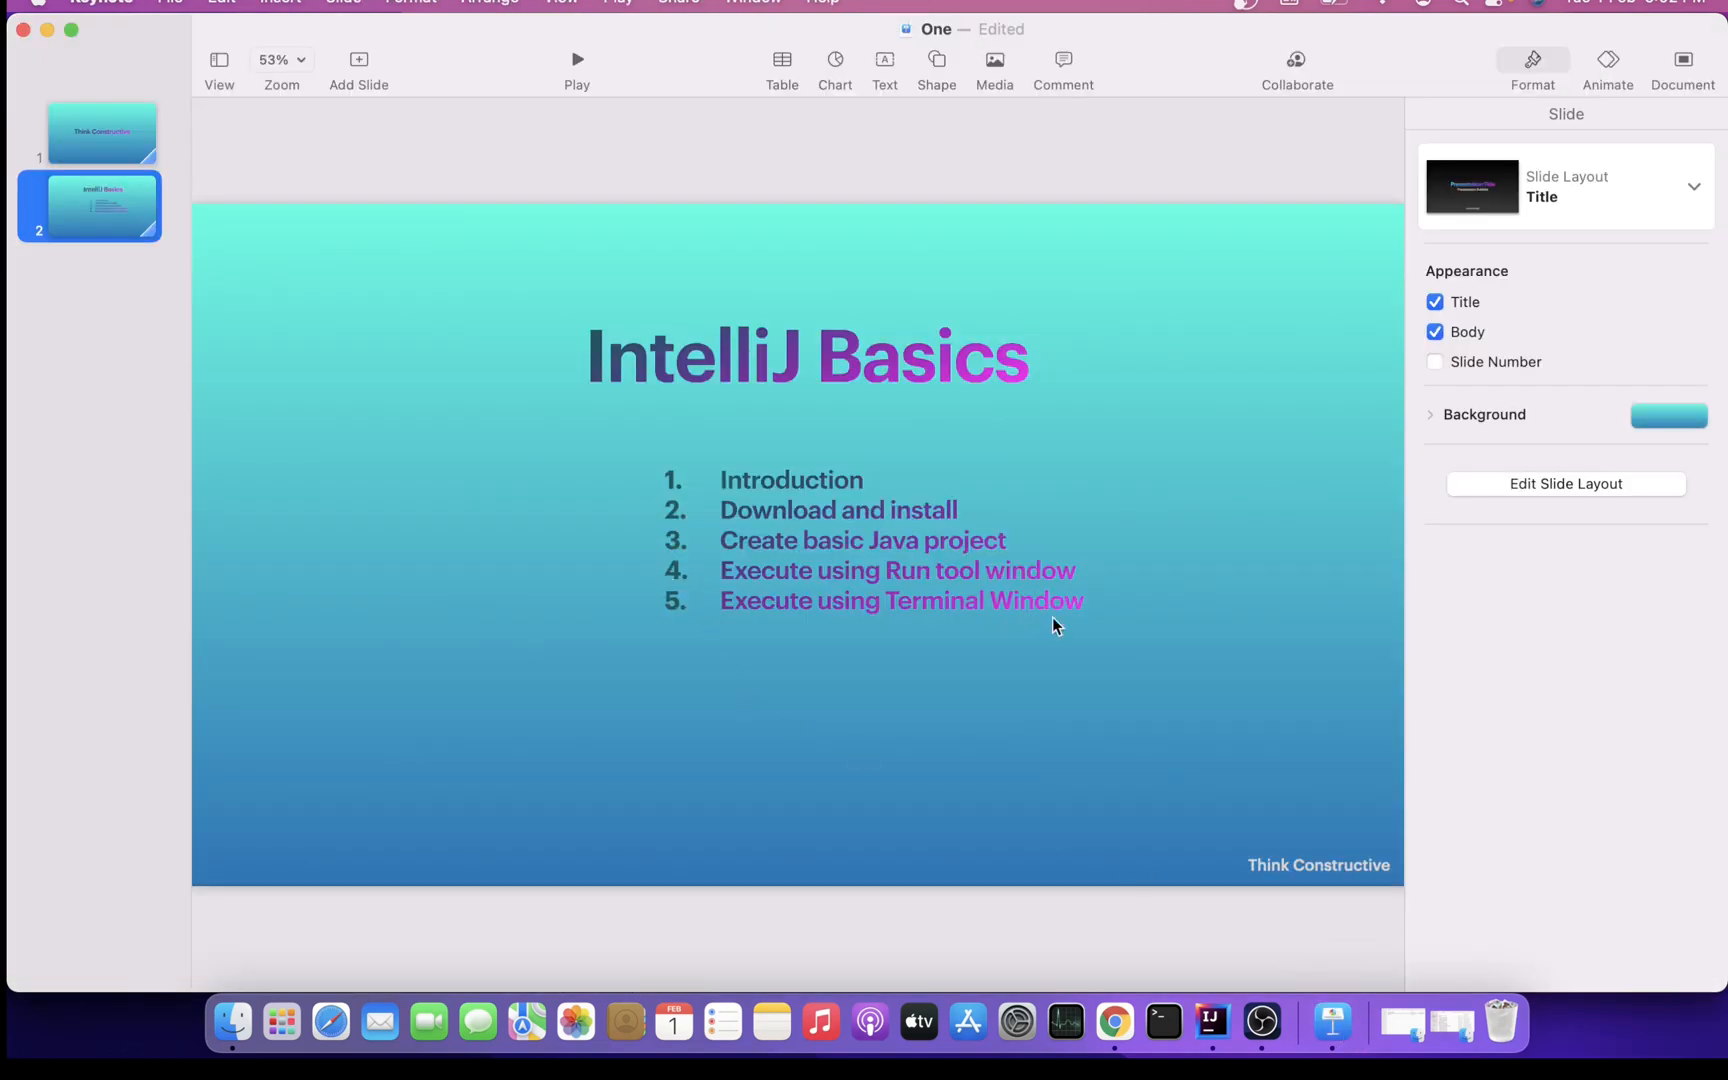
Run DemoOne via Run > Run... and select the 'Hello World' line in the run output
key("super+Tab")
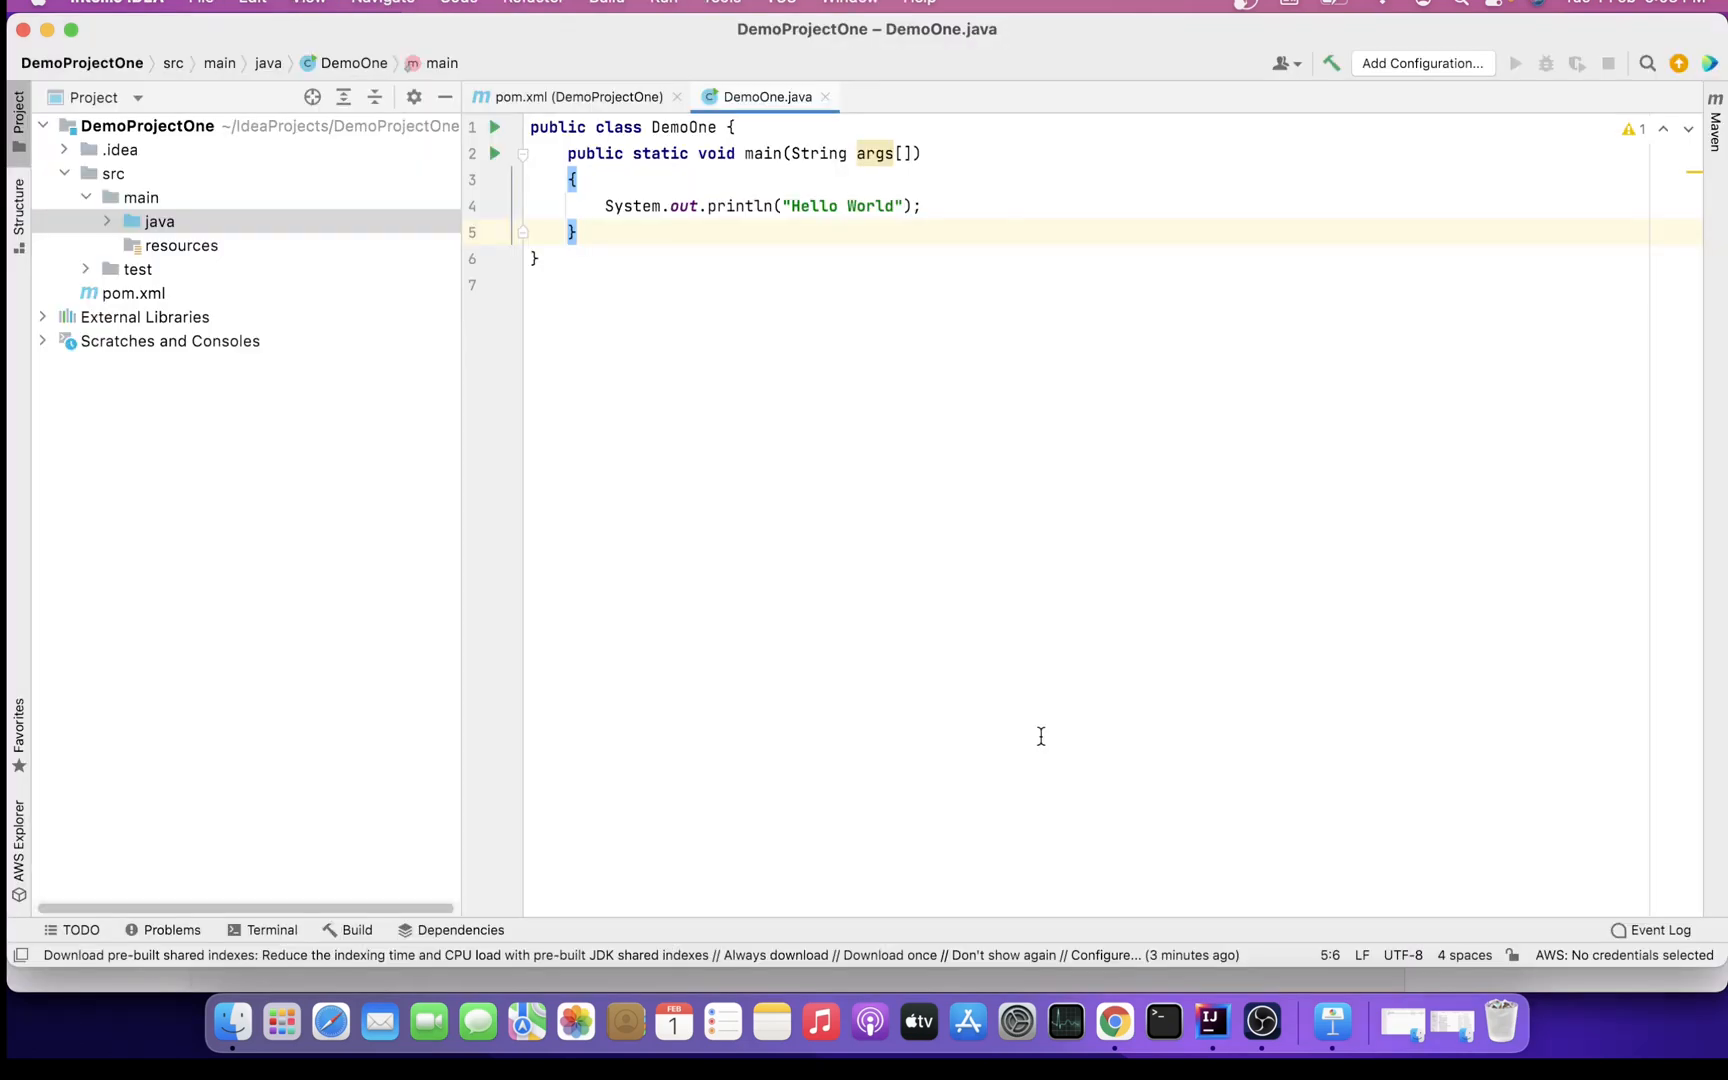
left_click(663, 5)
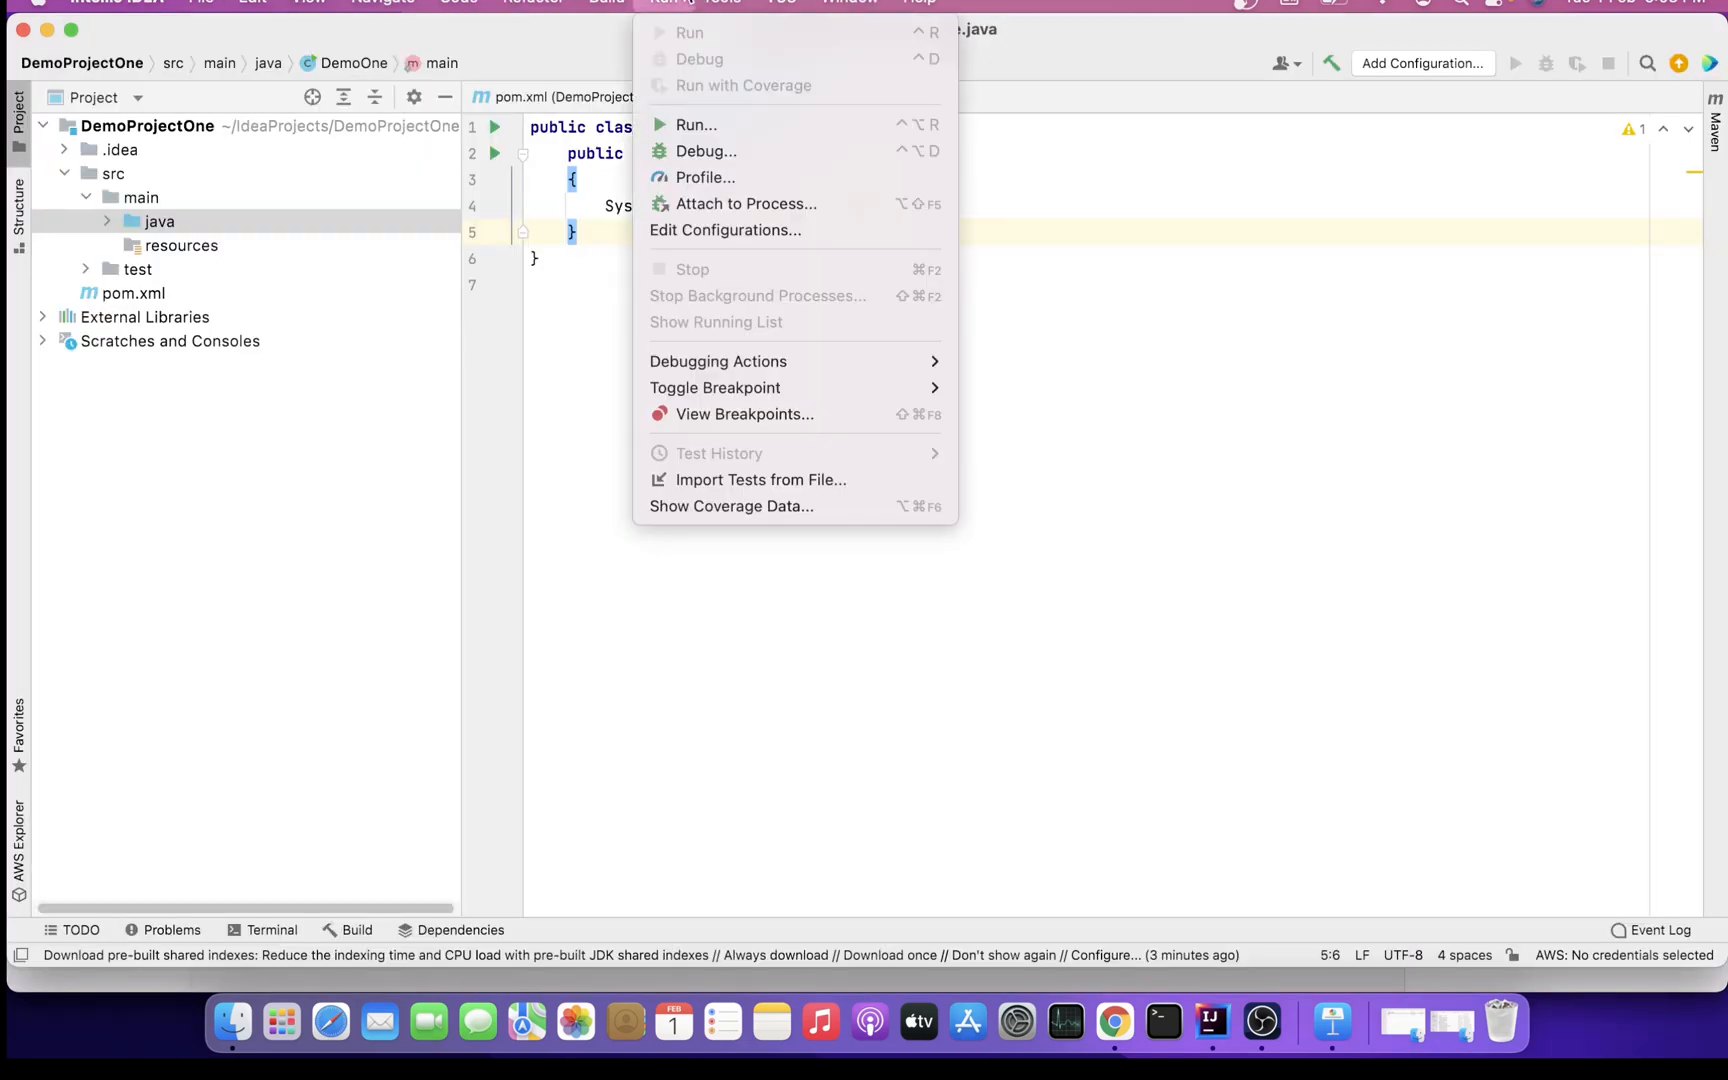
left_click(697, 133)
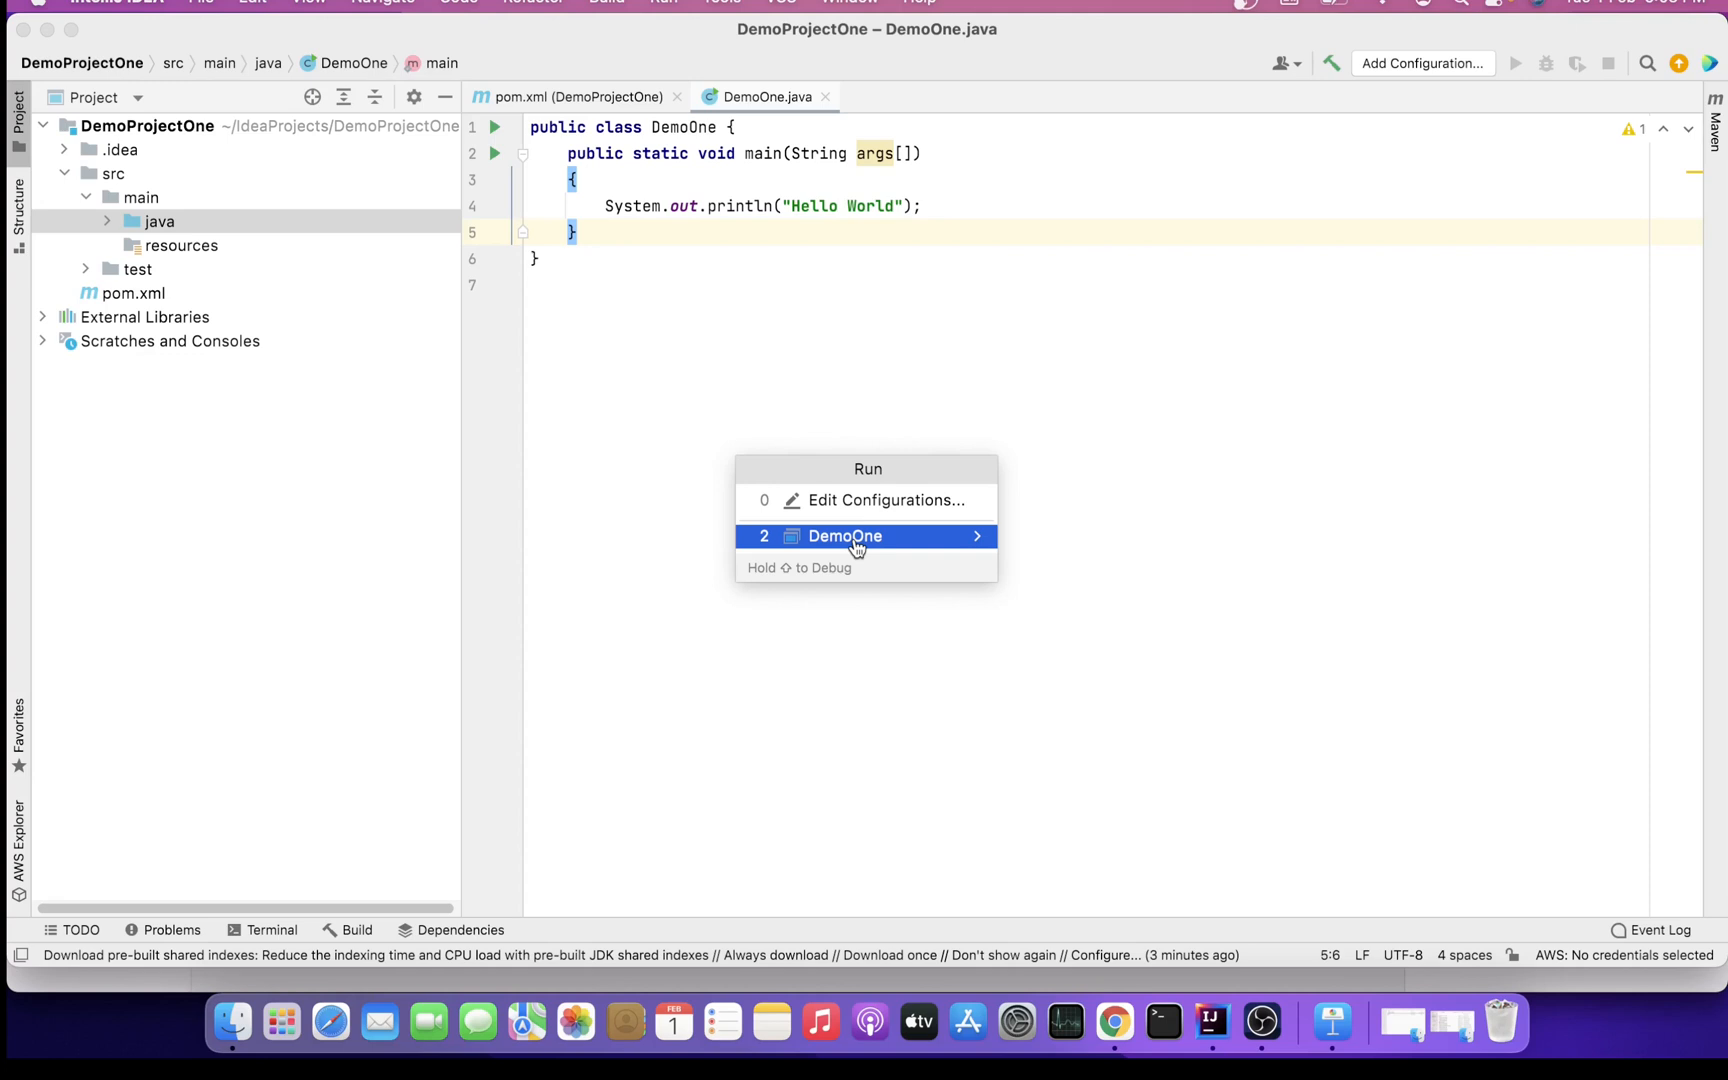
left_click(855, 540)
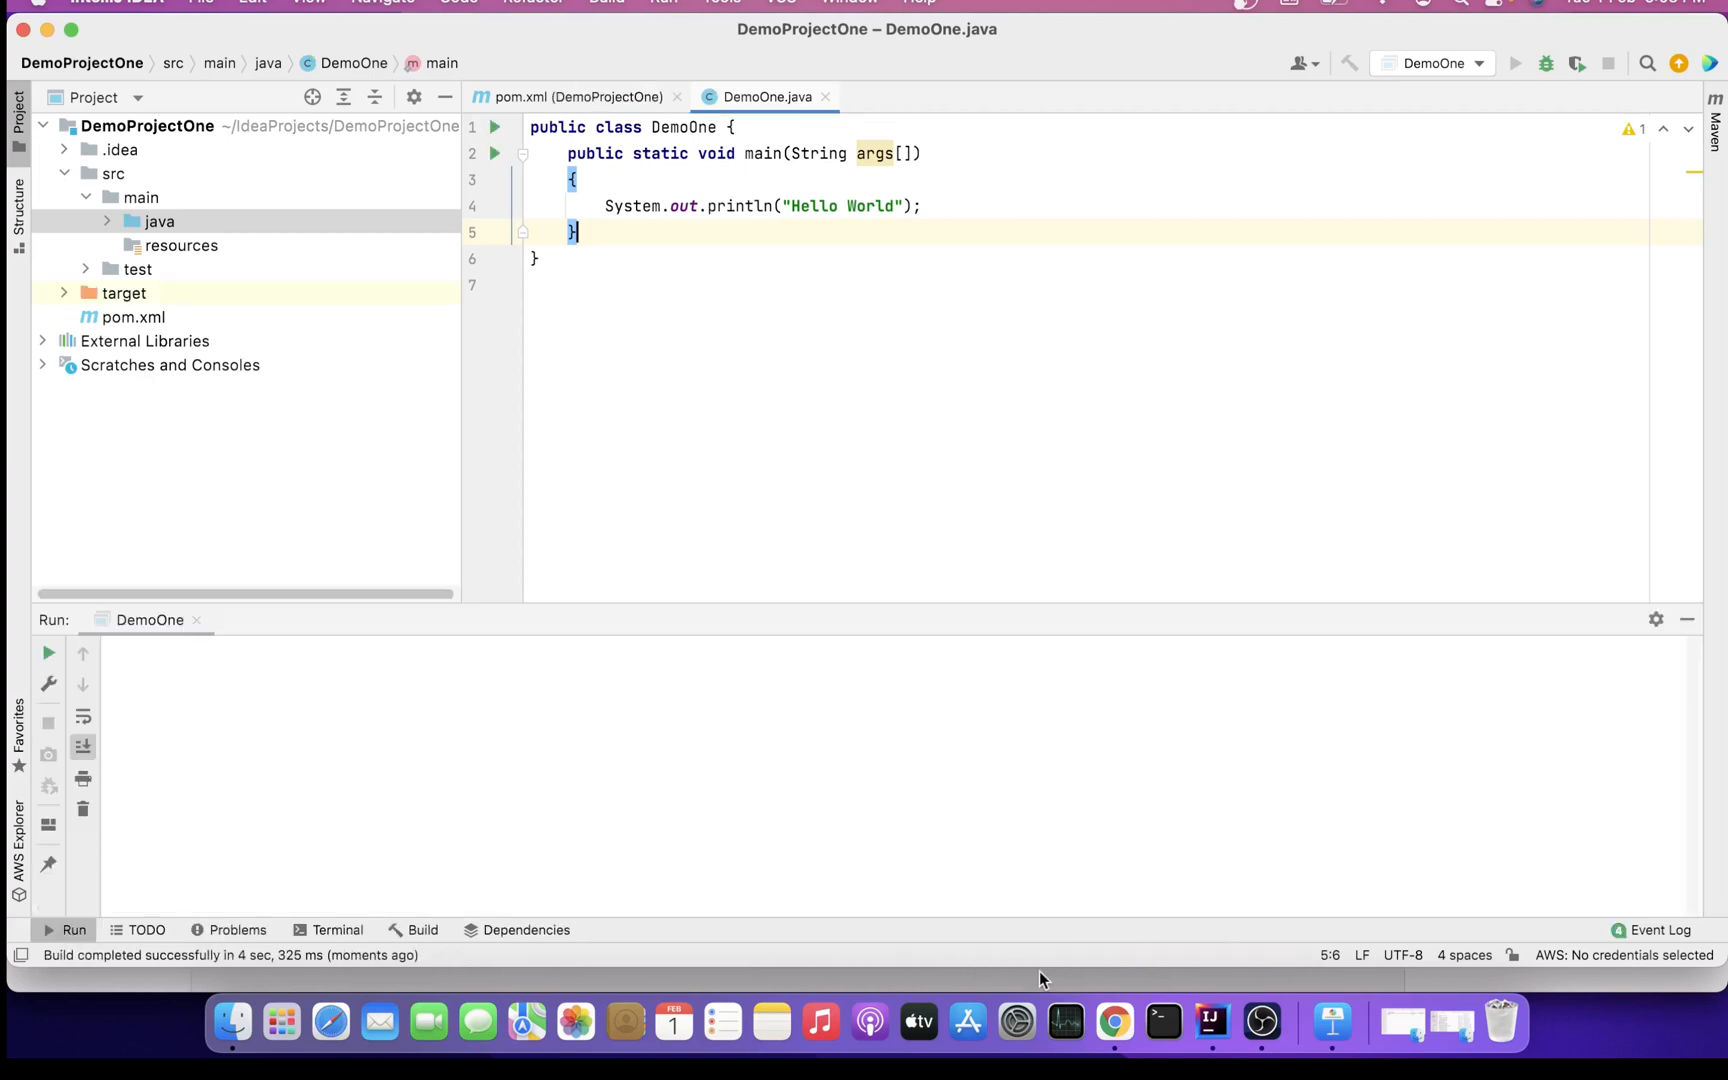
left_click(453, 770)
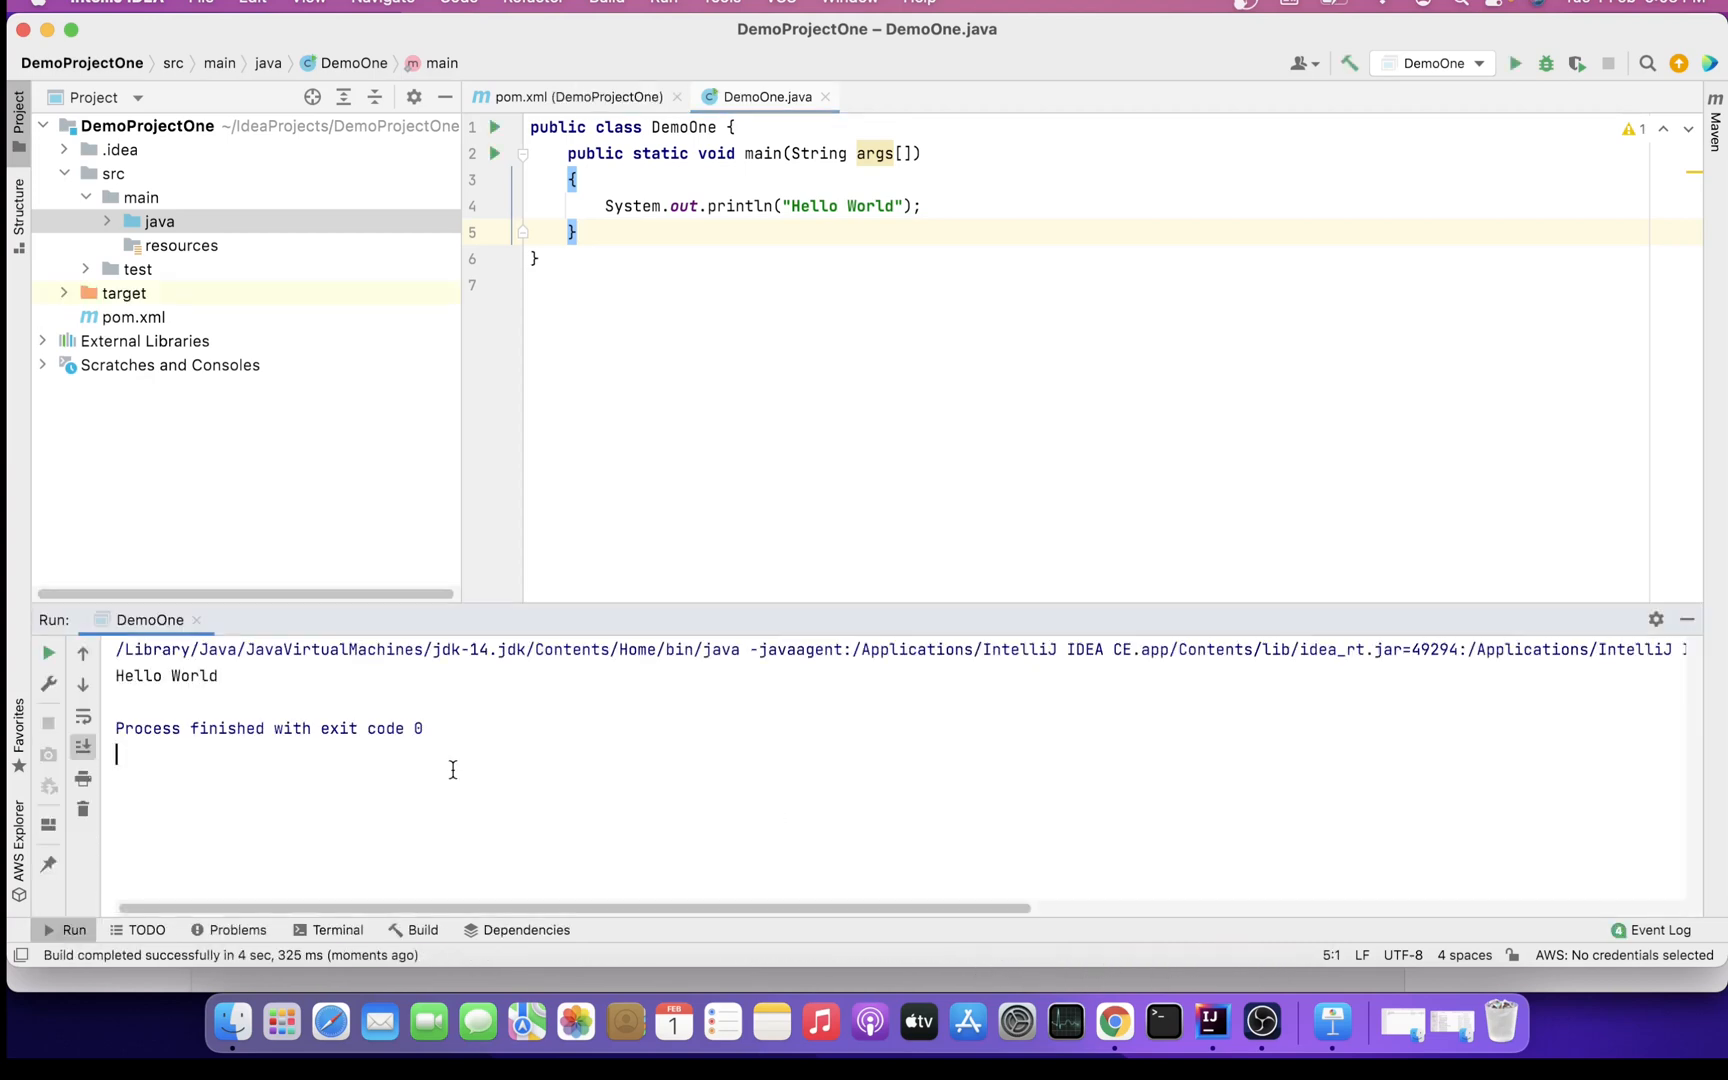
left_click_drag(274, 668, 109, 675)
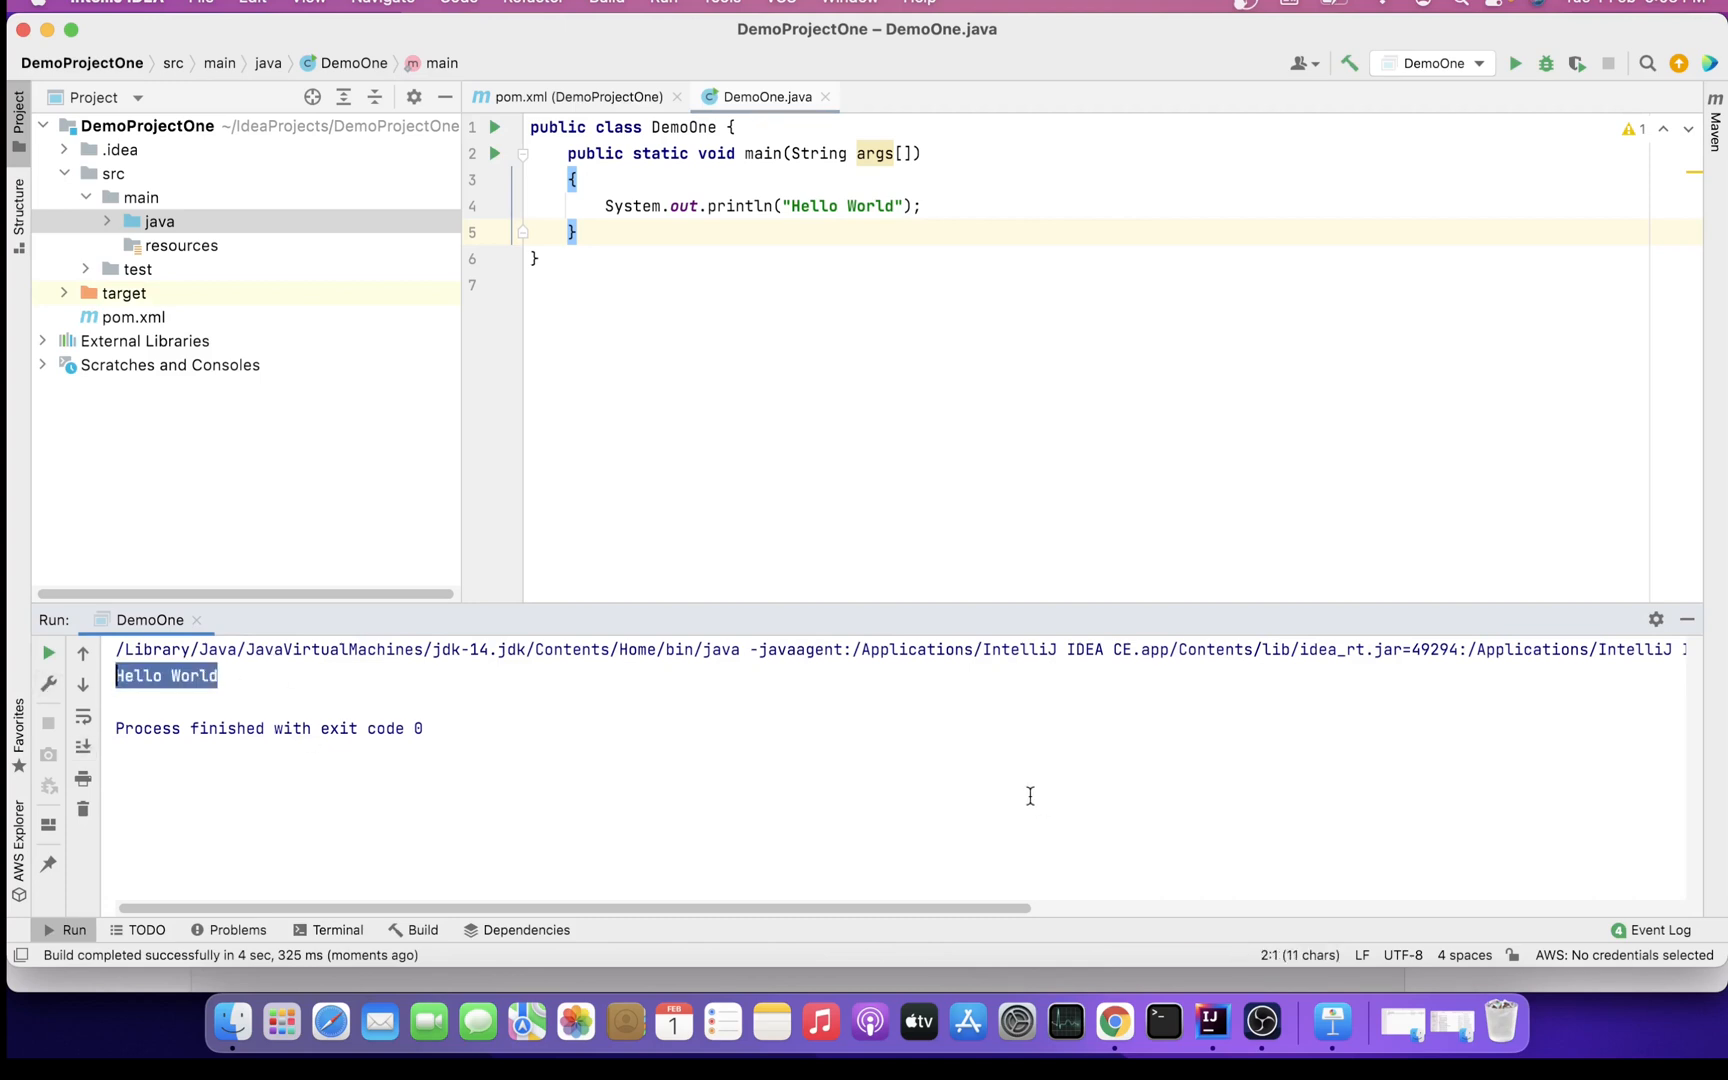
left_click(376, 668)
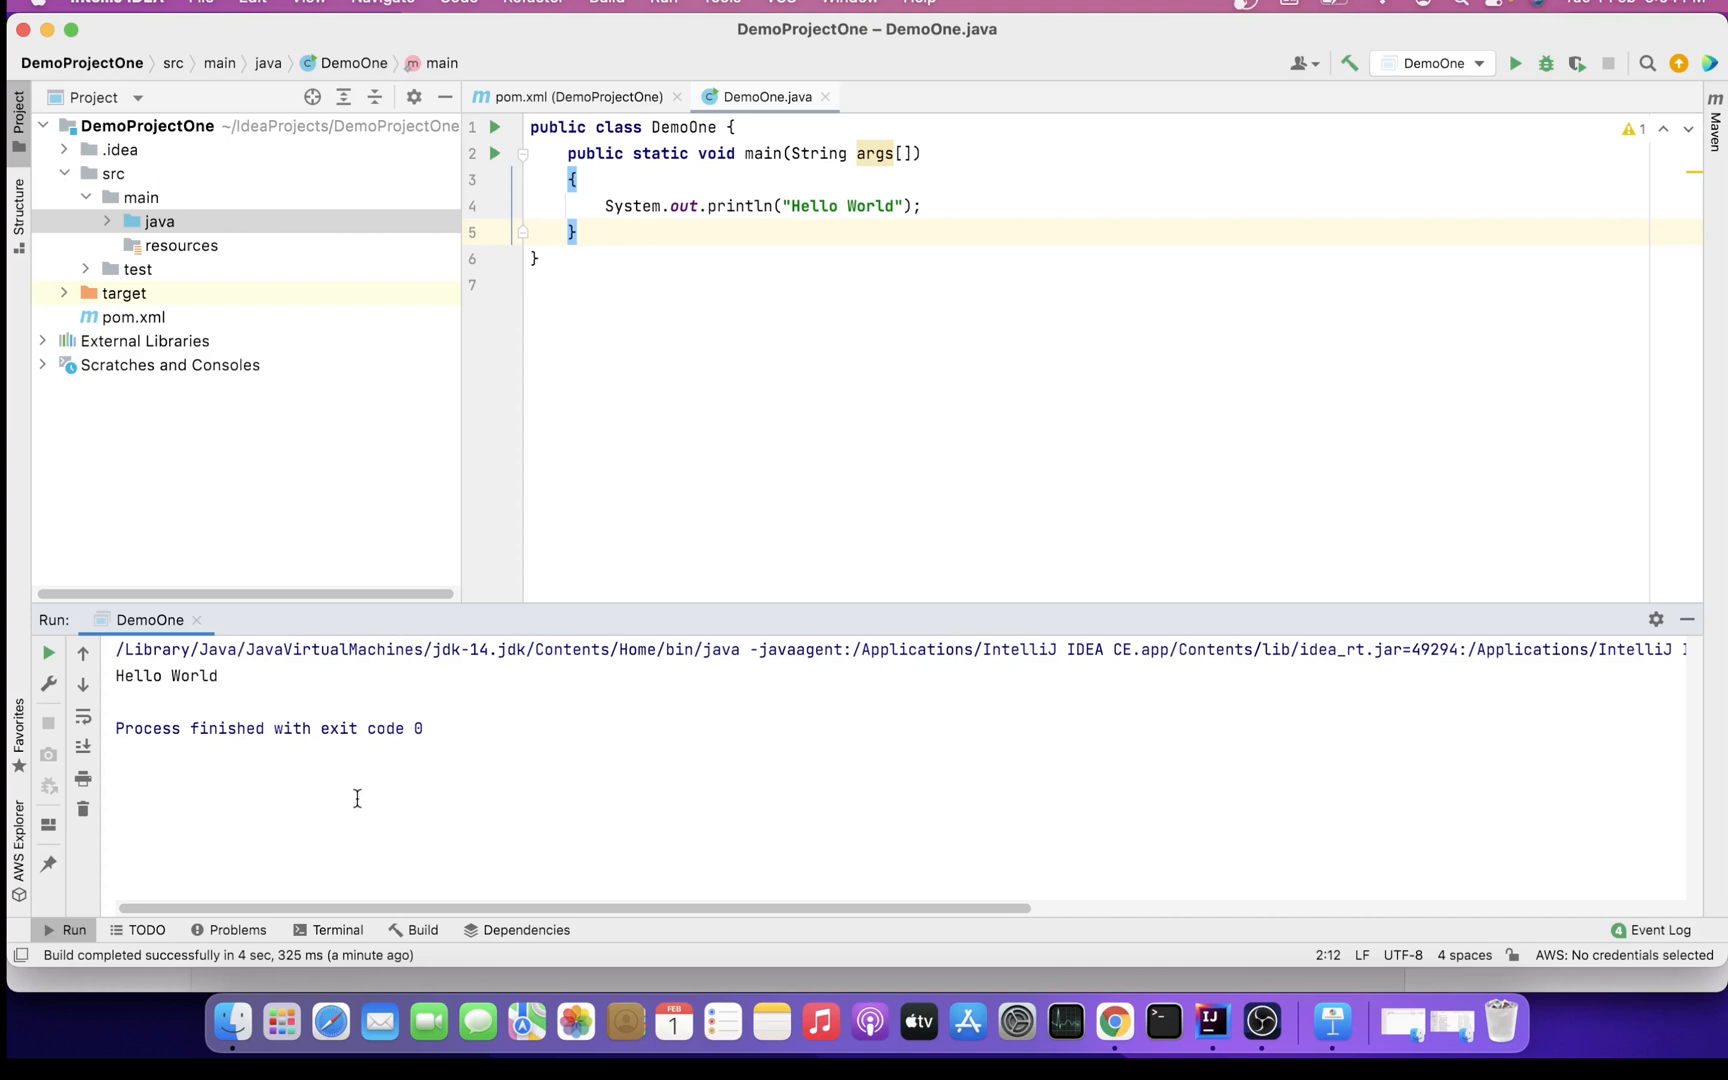
Open the built-in terminal, answer the compinit prompt, and list the project contents with ls
left_click(336, 931)
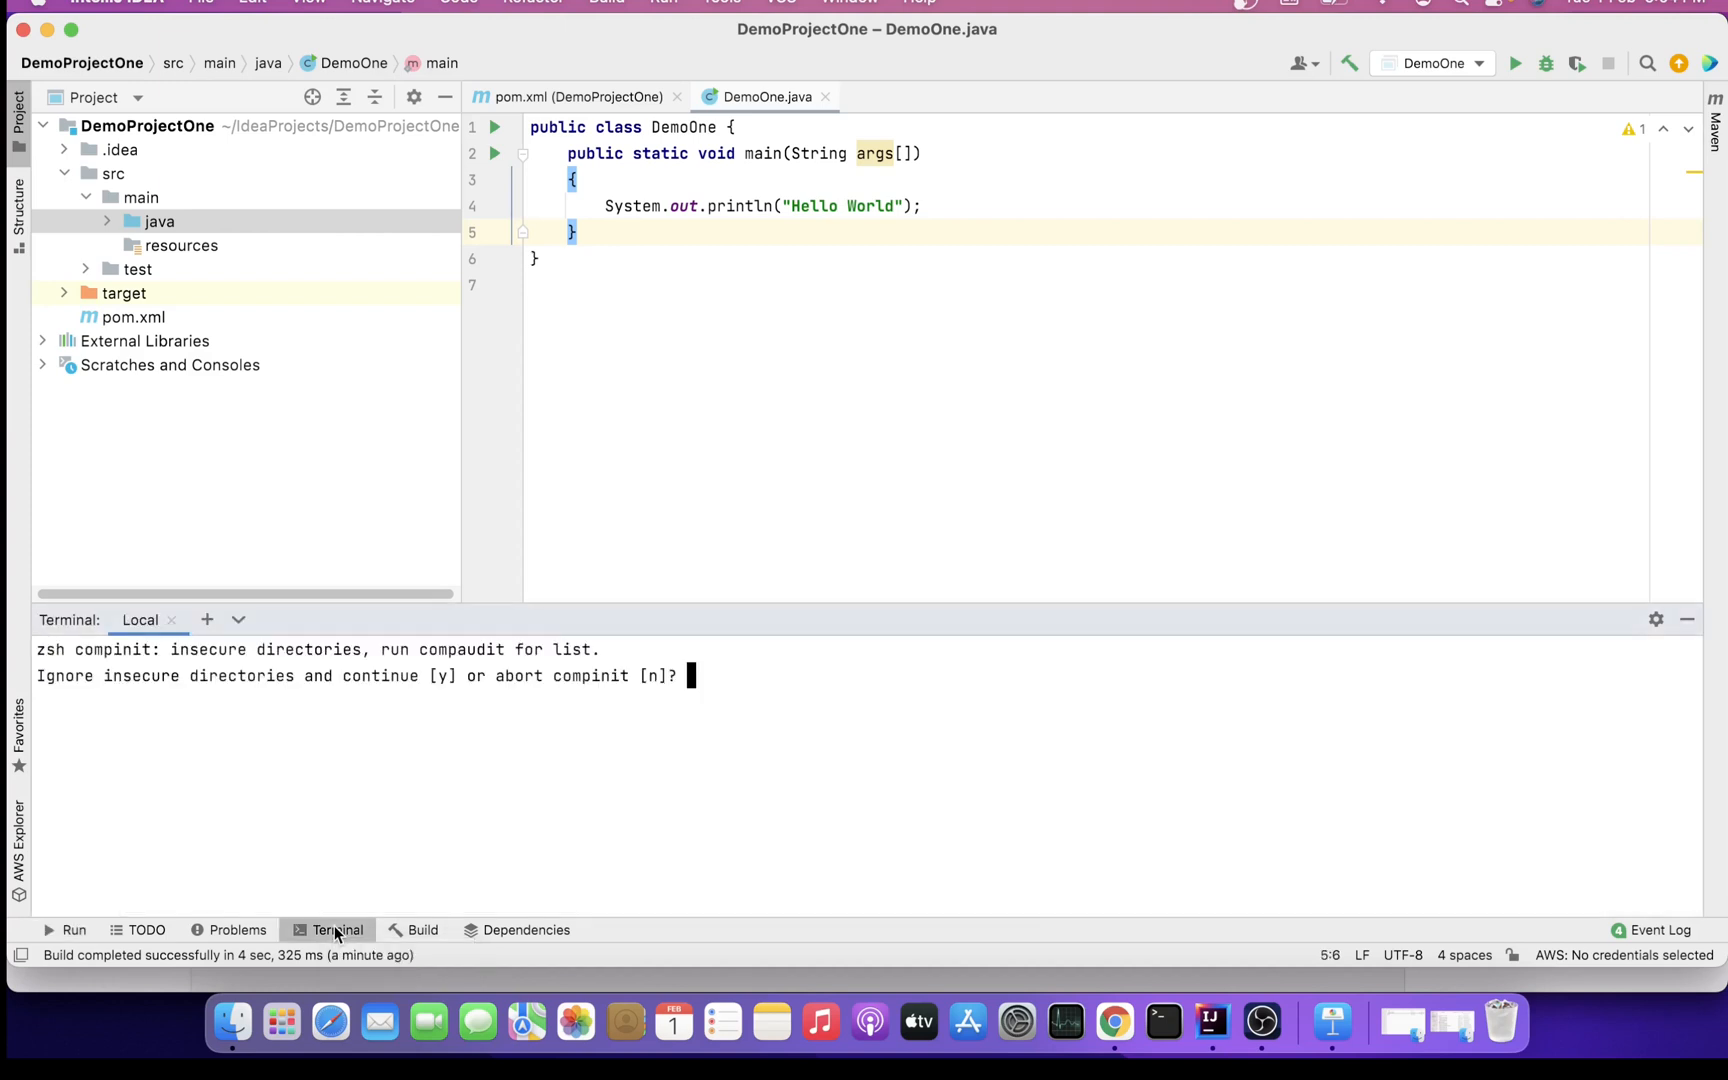
key("n")
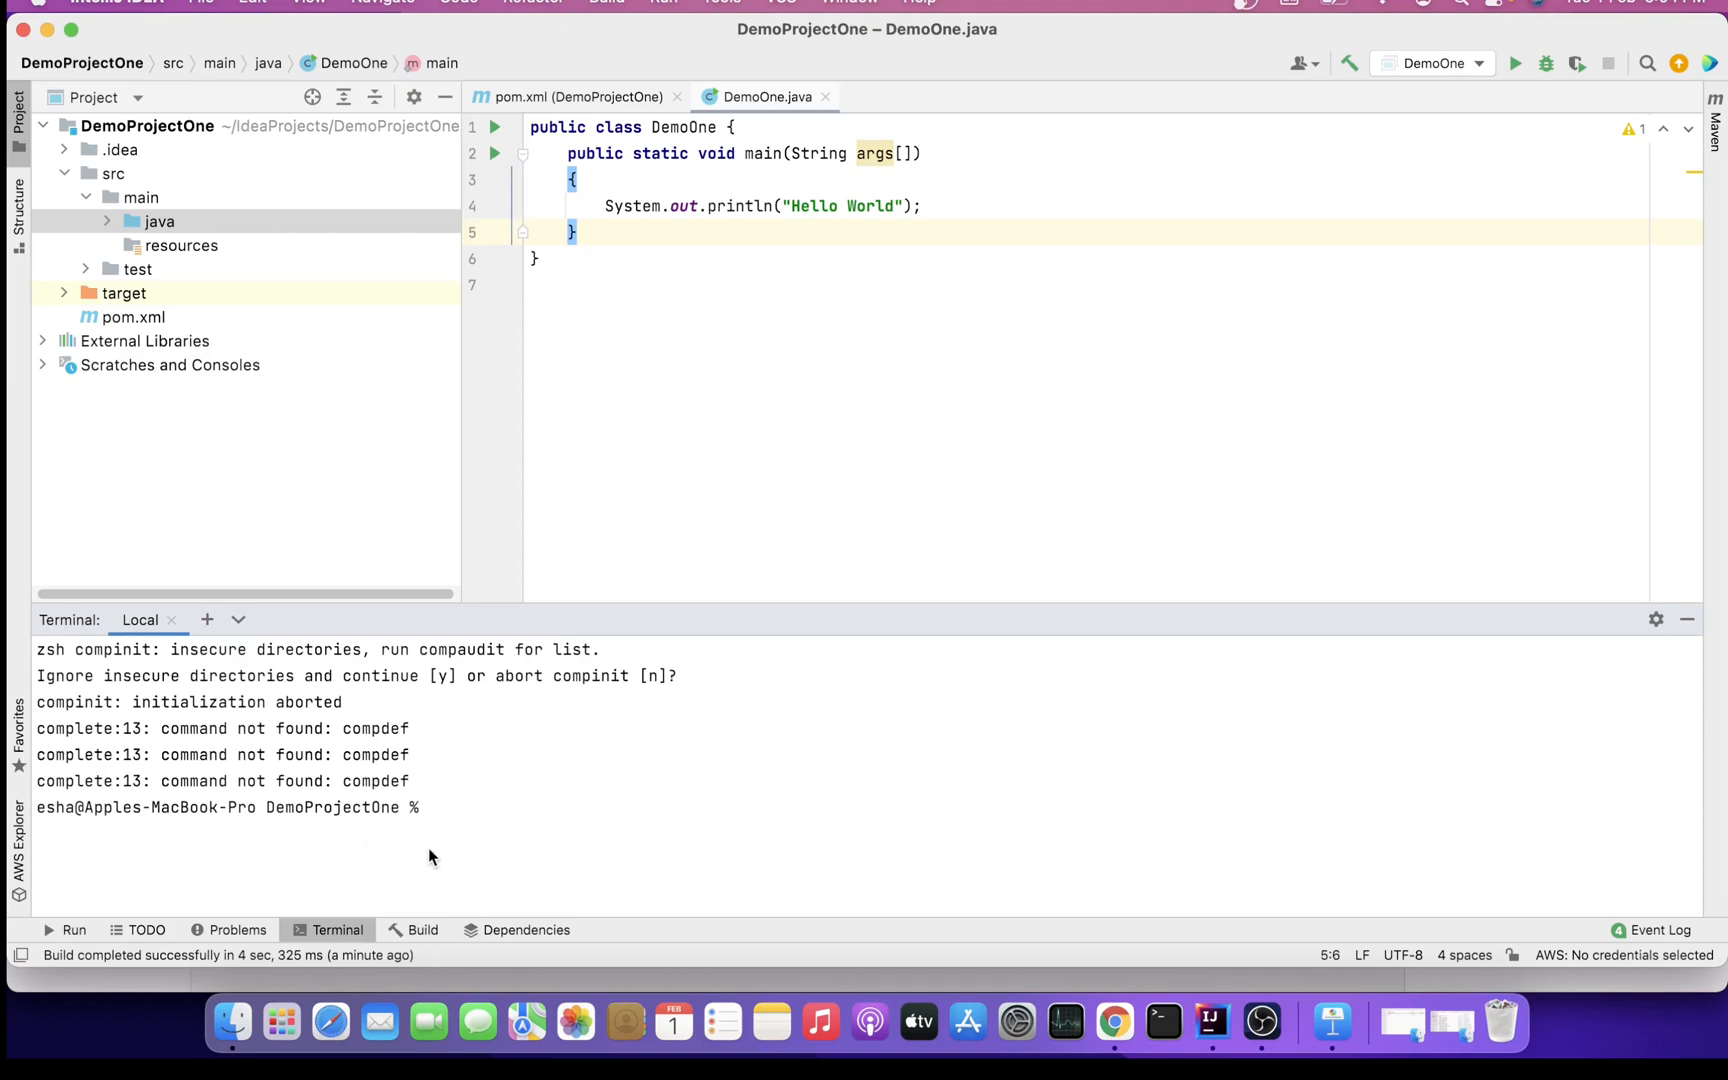
type(" ls")
key("Return")
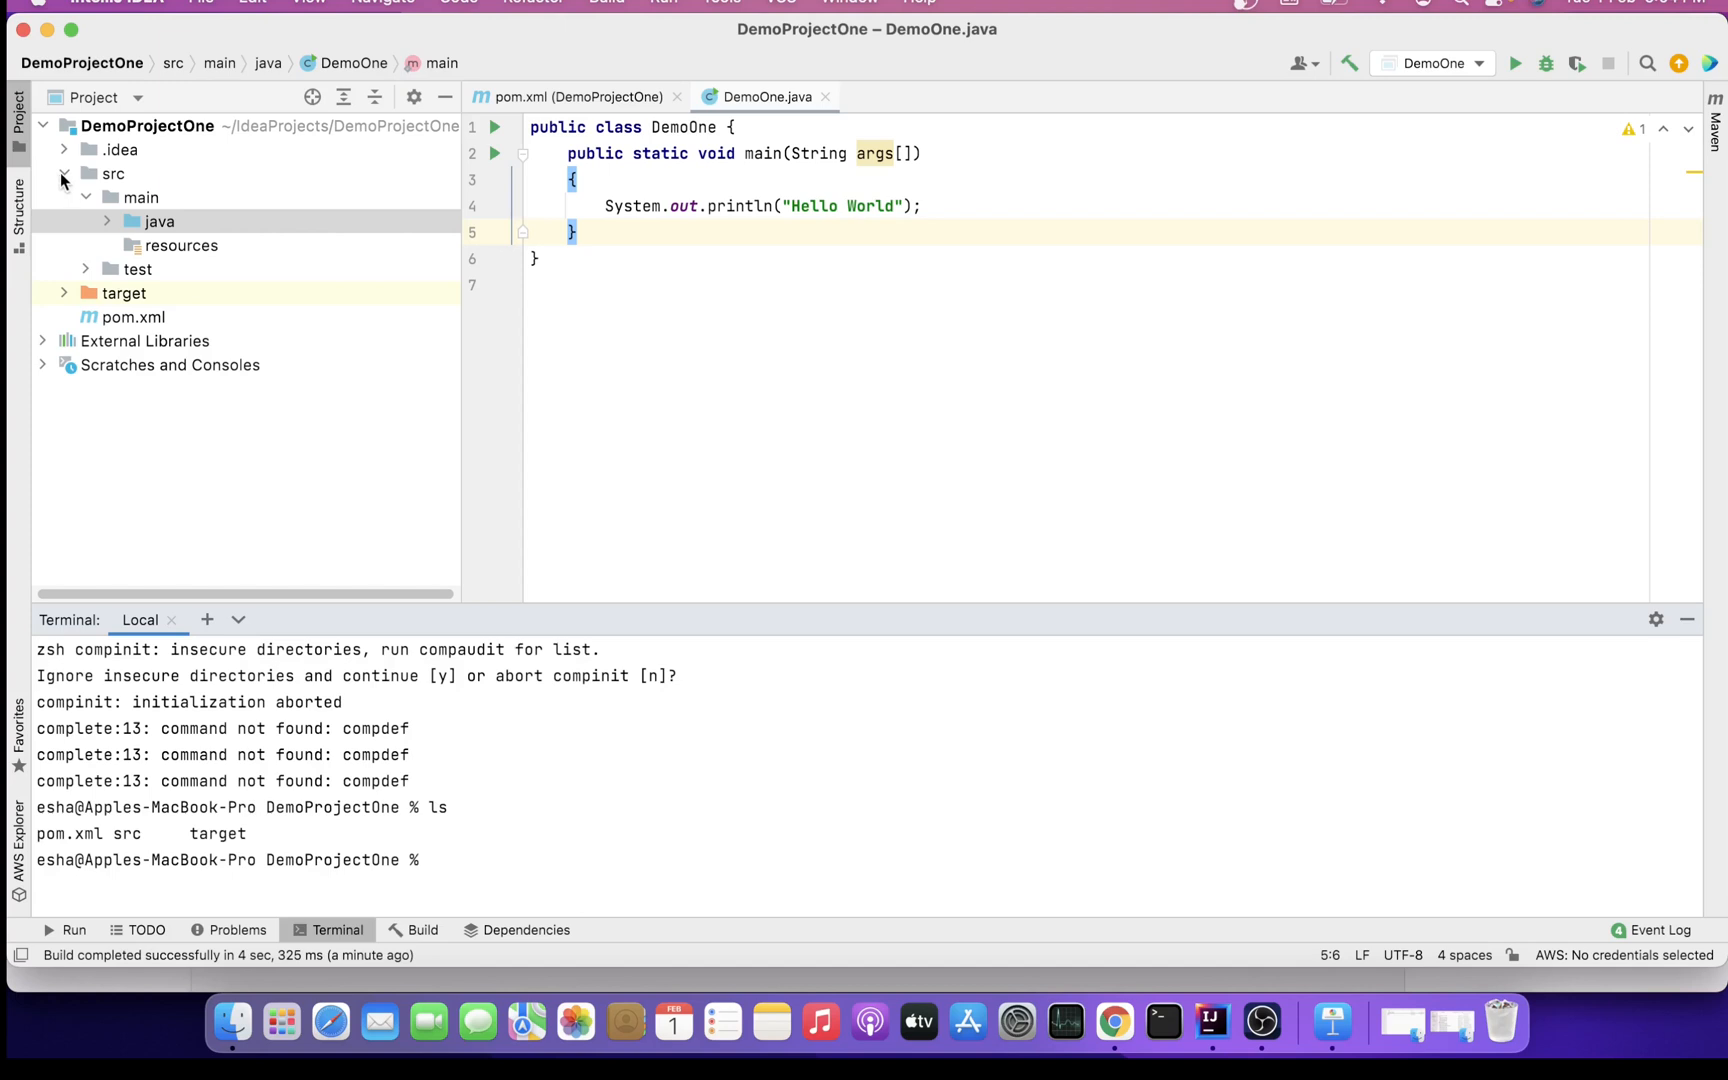
Expand target/classes in the project tree and select the compiled DemoOne class
left_click(65, 293)
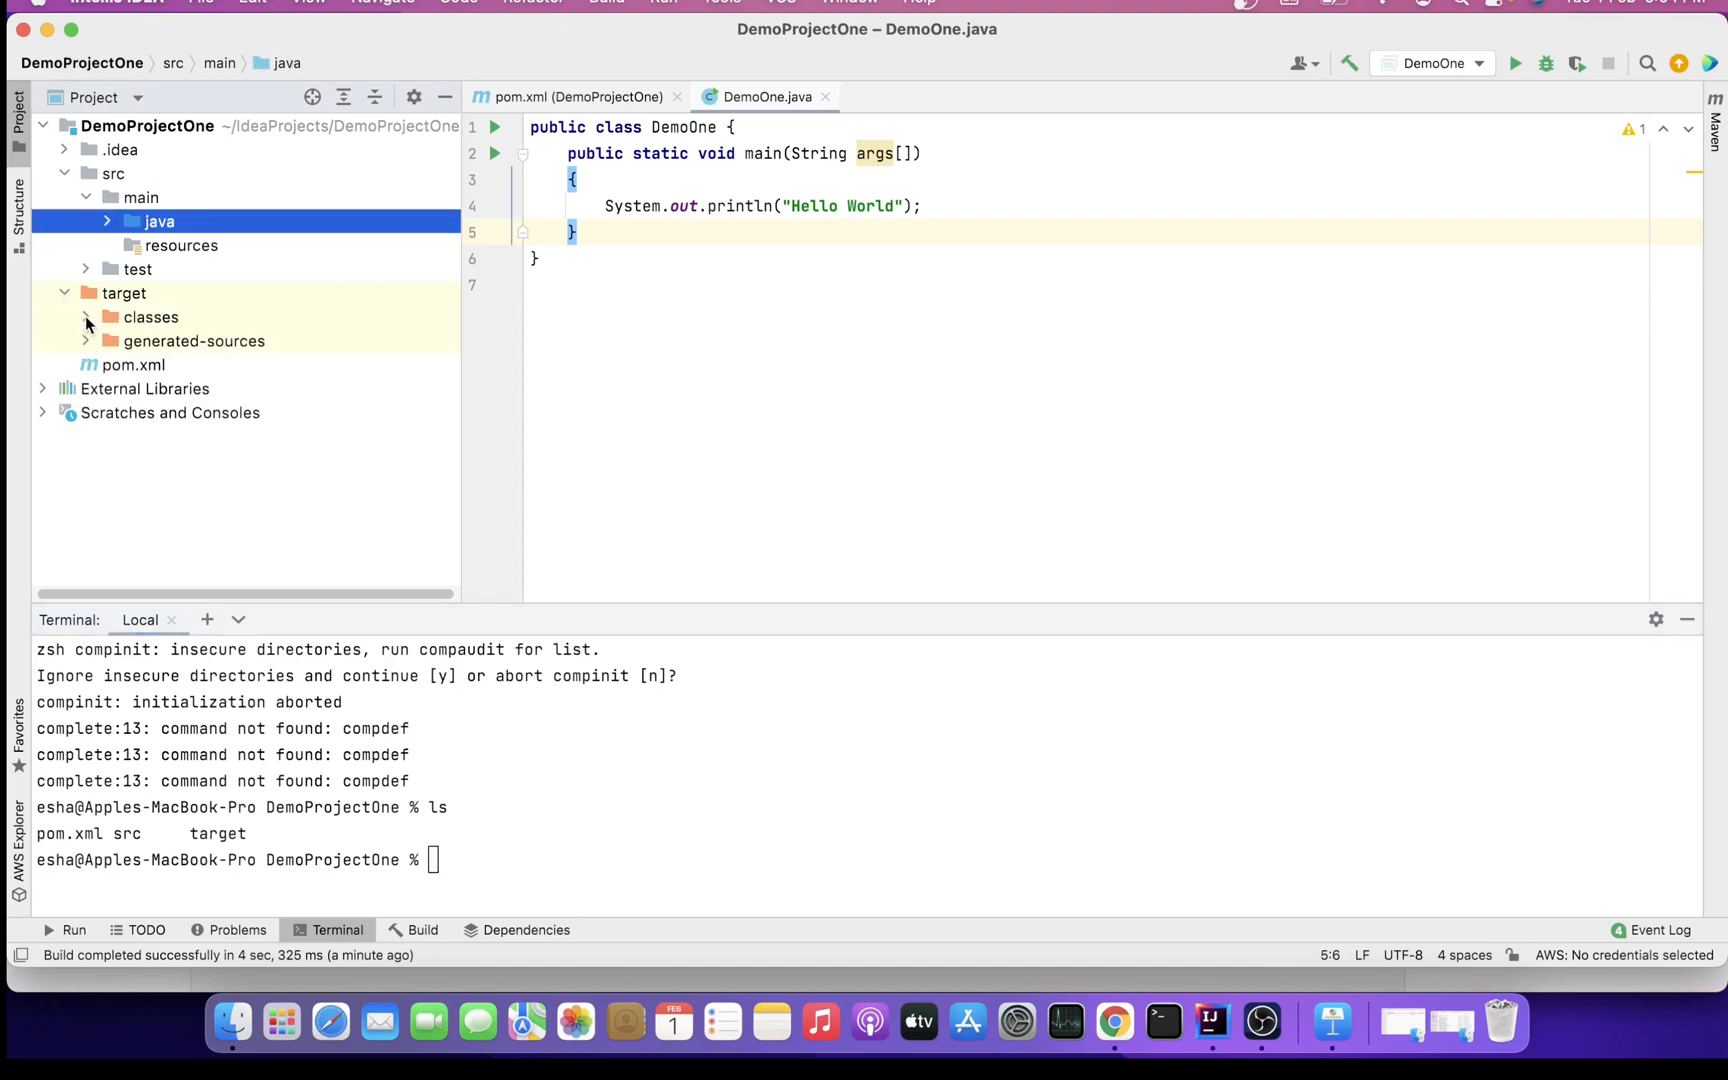
left_click(85, 318)
left_click(169, 341)
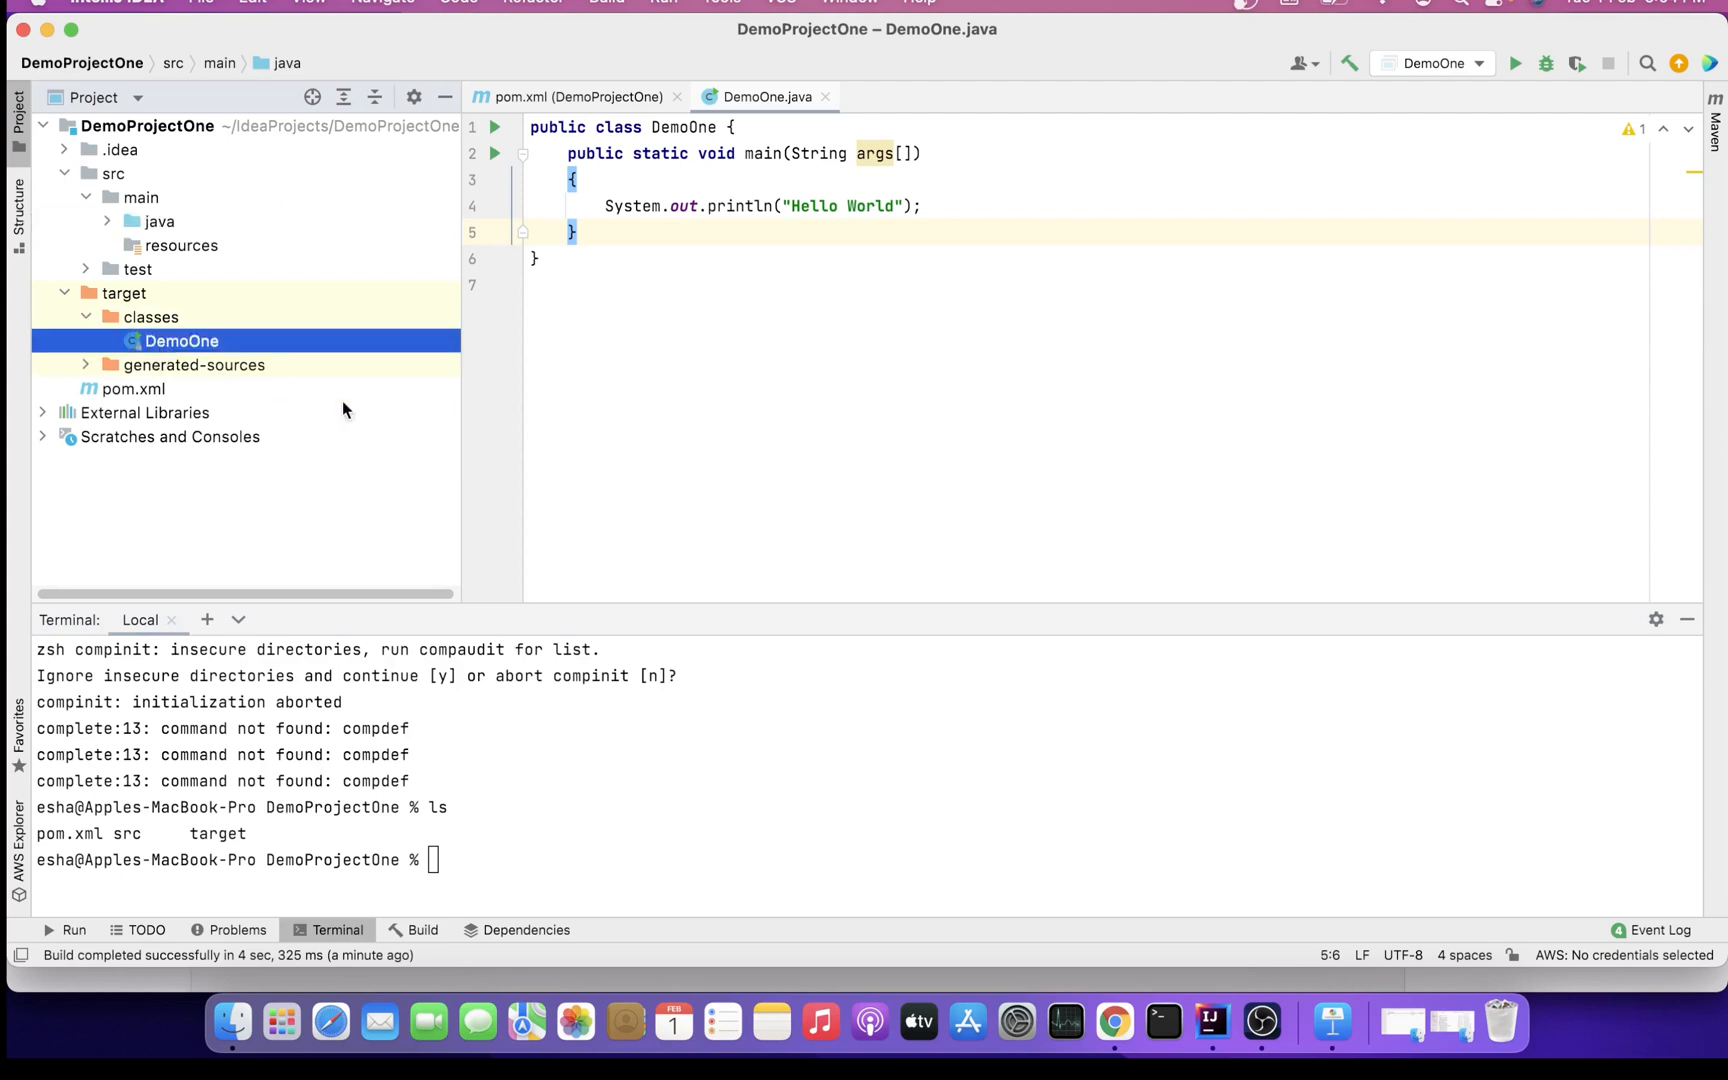
In the terminal, cd into target/classes and list its contents
left_click(585, 852)
type("cd ")
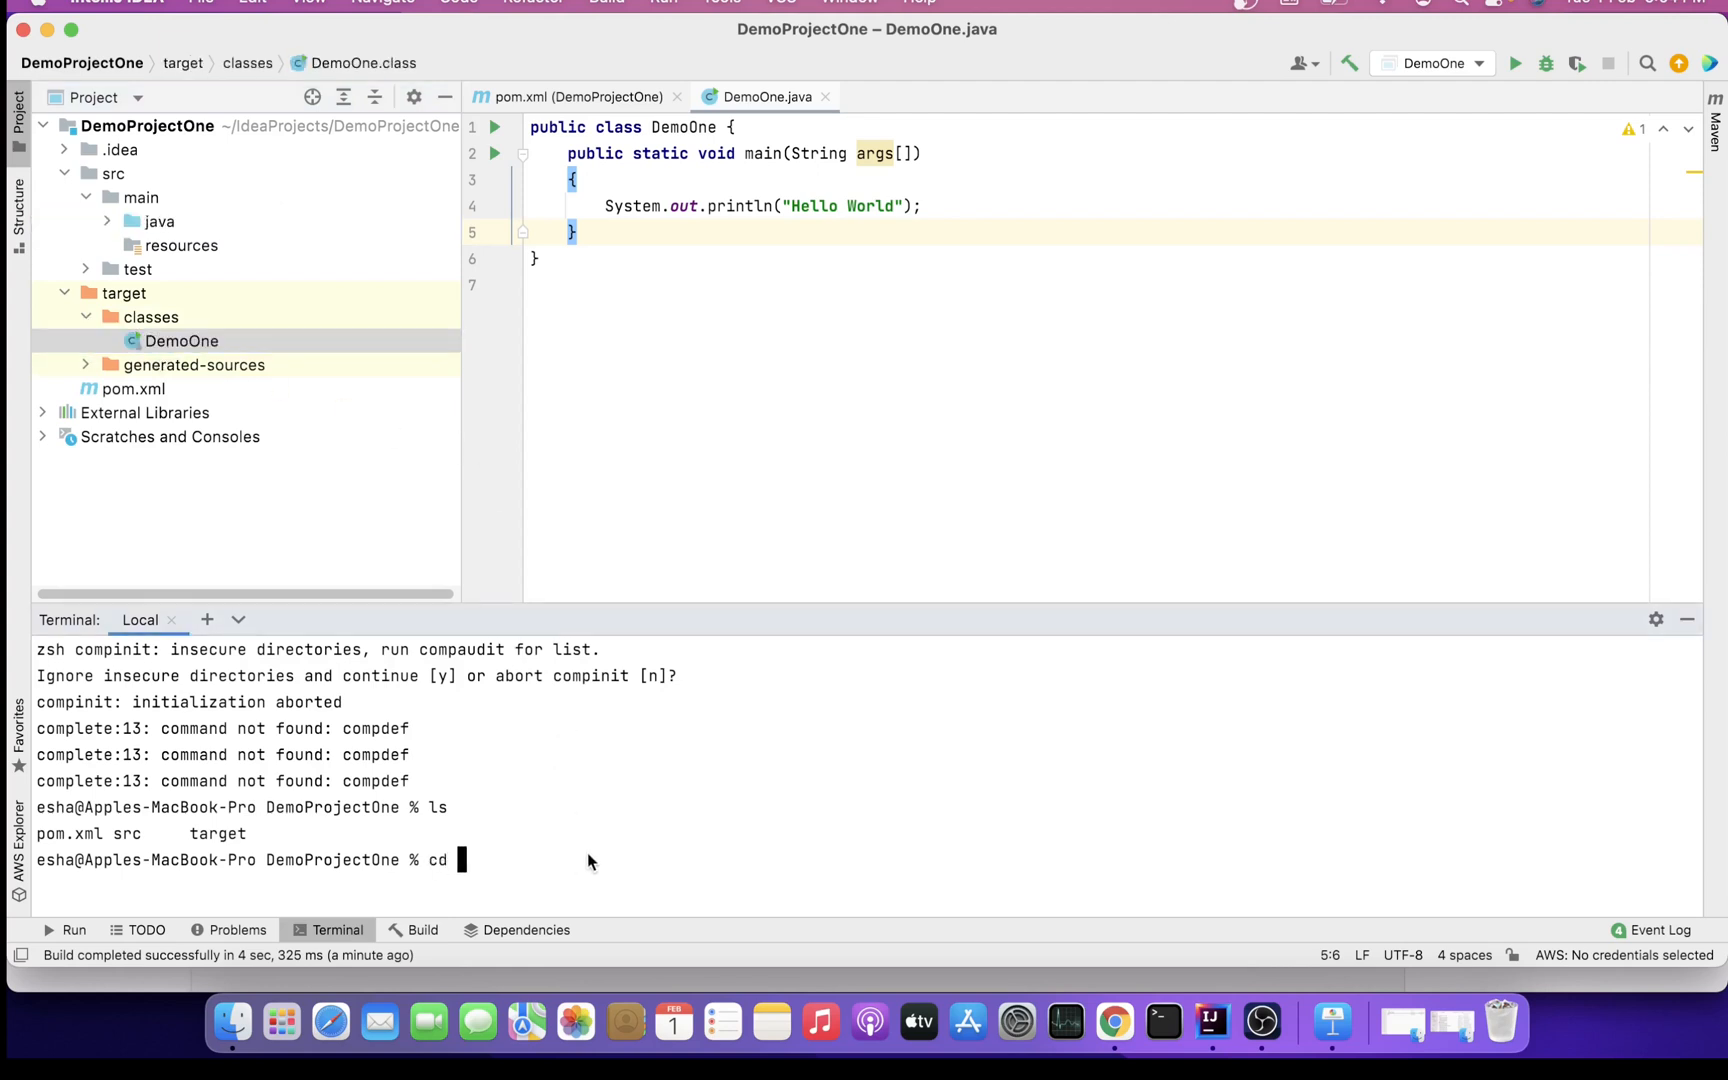
type("ta")
key("Tab")
type("c")
key("Tab")
key("Return")
type("ls")
key("Return")
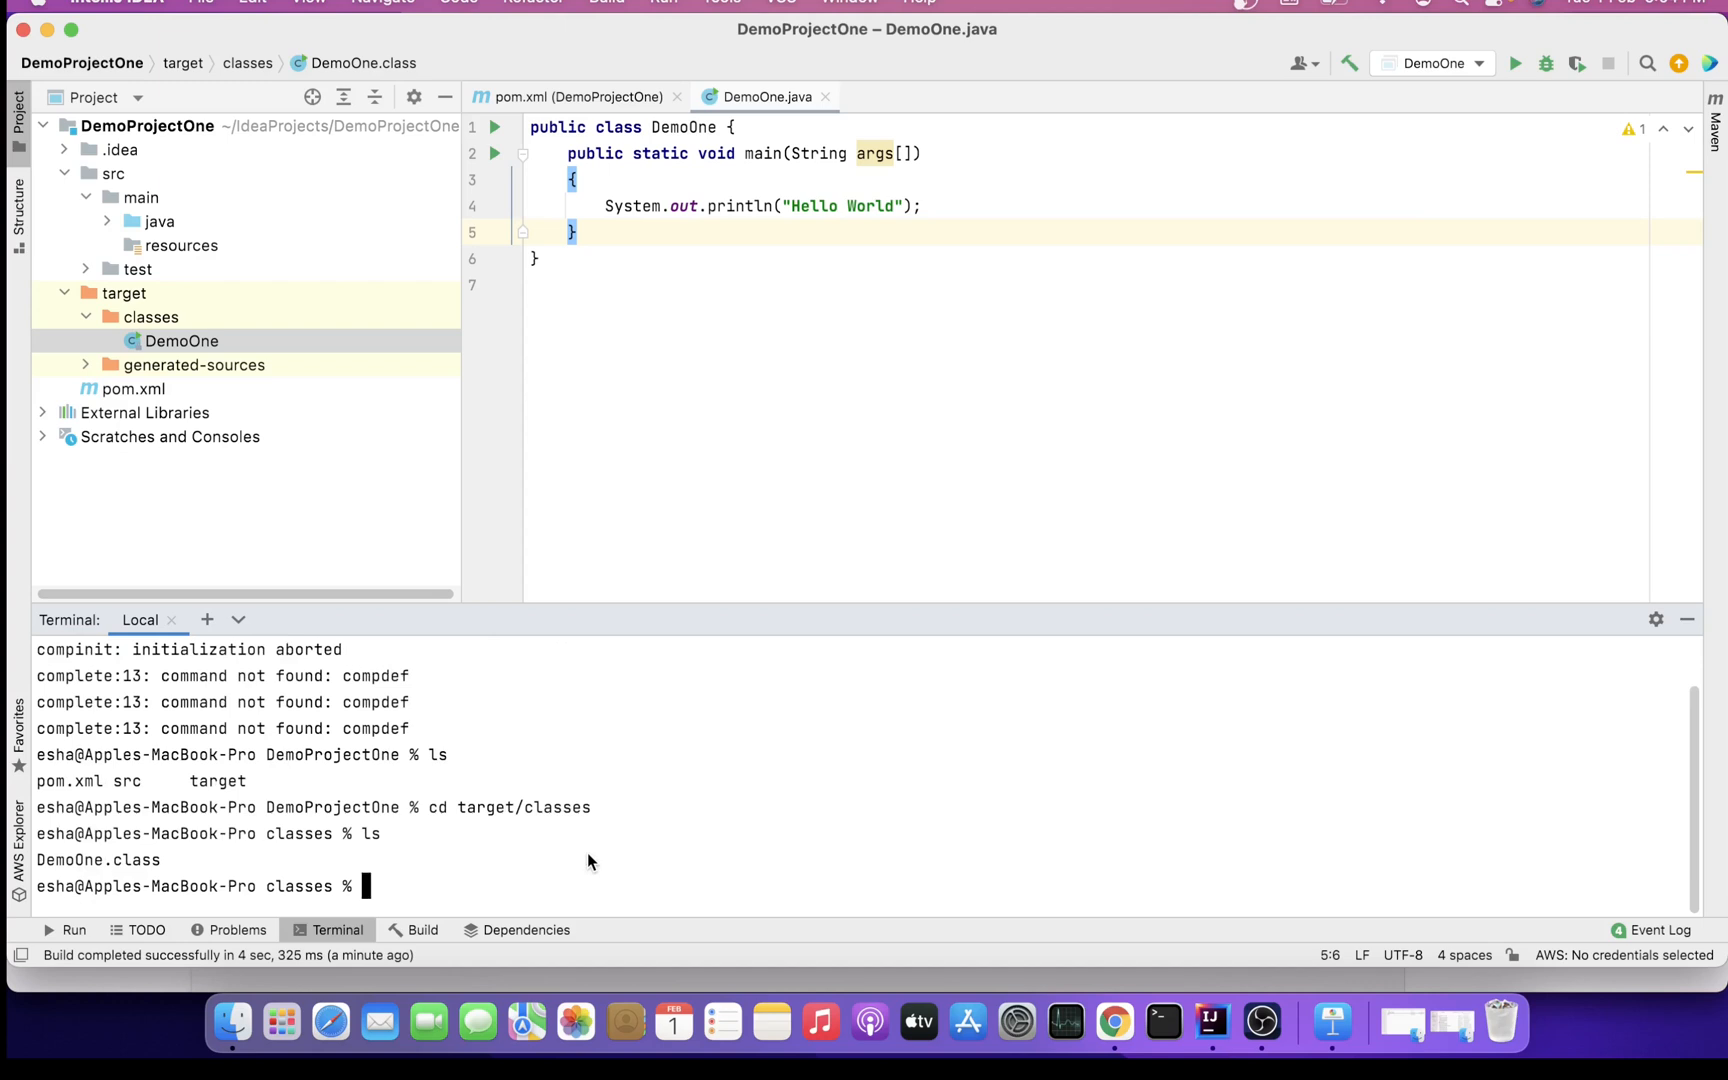
type("java")
type("D")
Run 'java DemoOne' and highlight the printed 'Hello World' output
key("Tab")
key("BackSpace")
key("BackSpace")
key("BackSpace")
key("BackSpace")
key("BackSpace")
key("BackSpace")
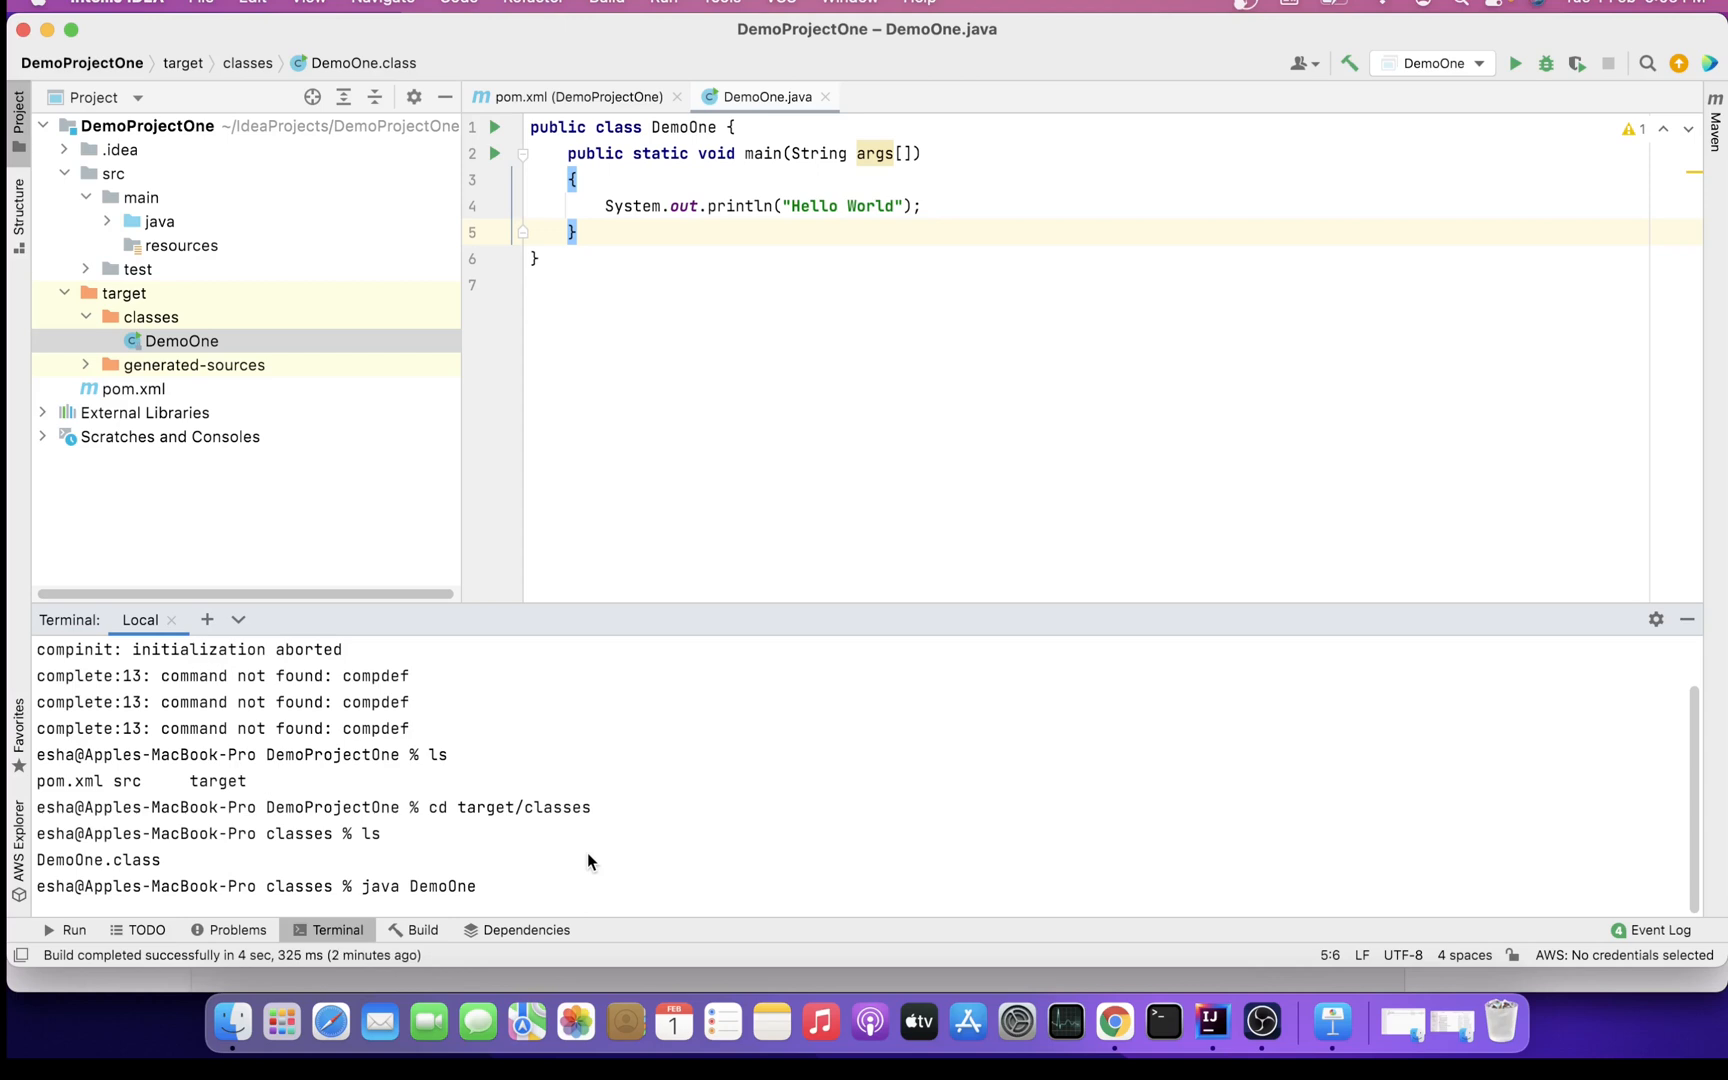
key("Return")
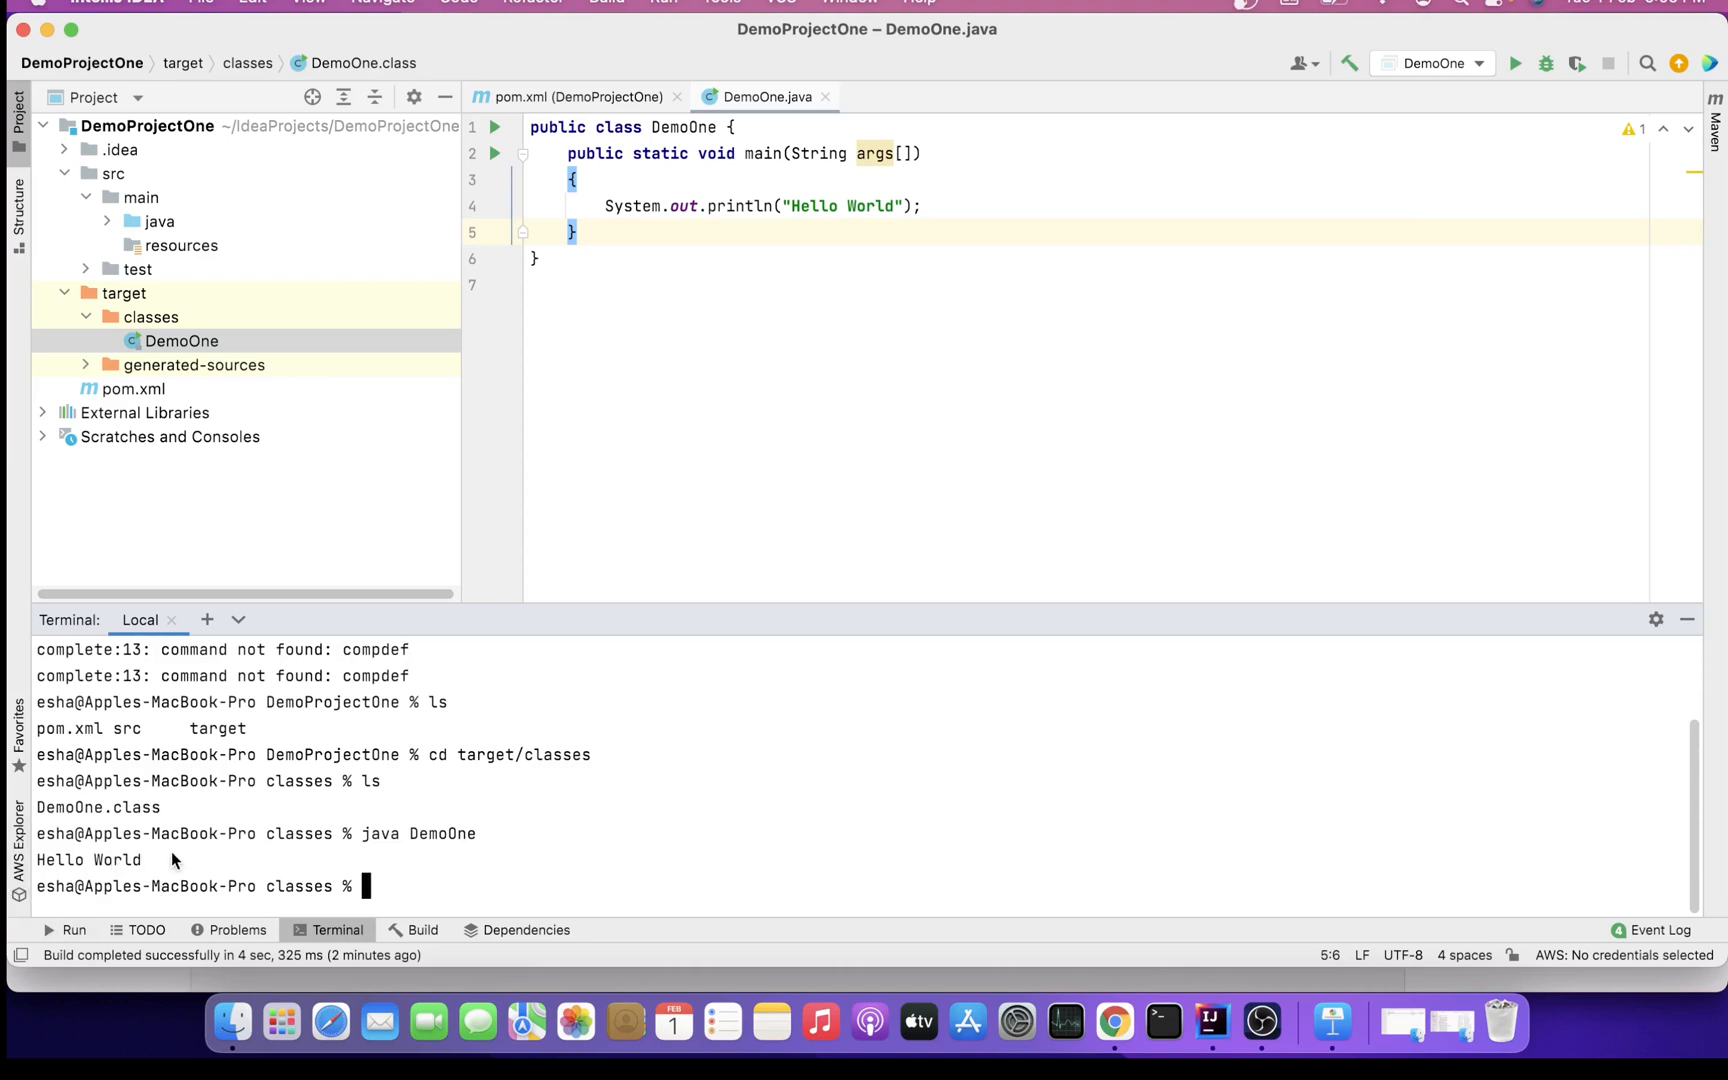
left_click_drag(172, 854, 17, 859)
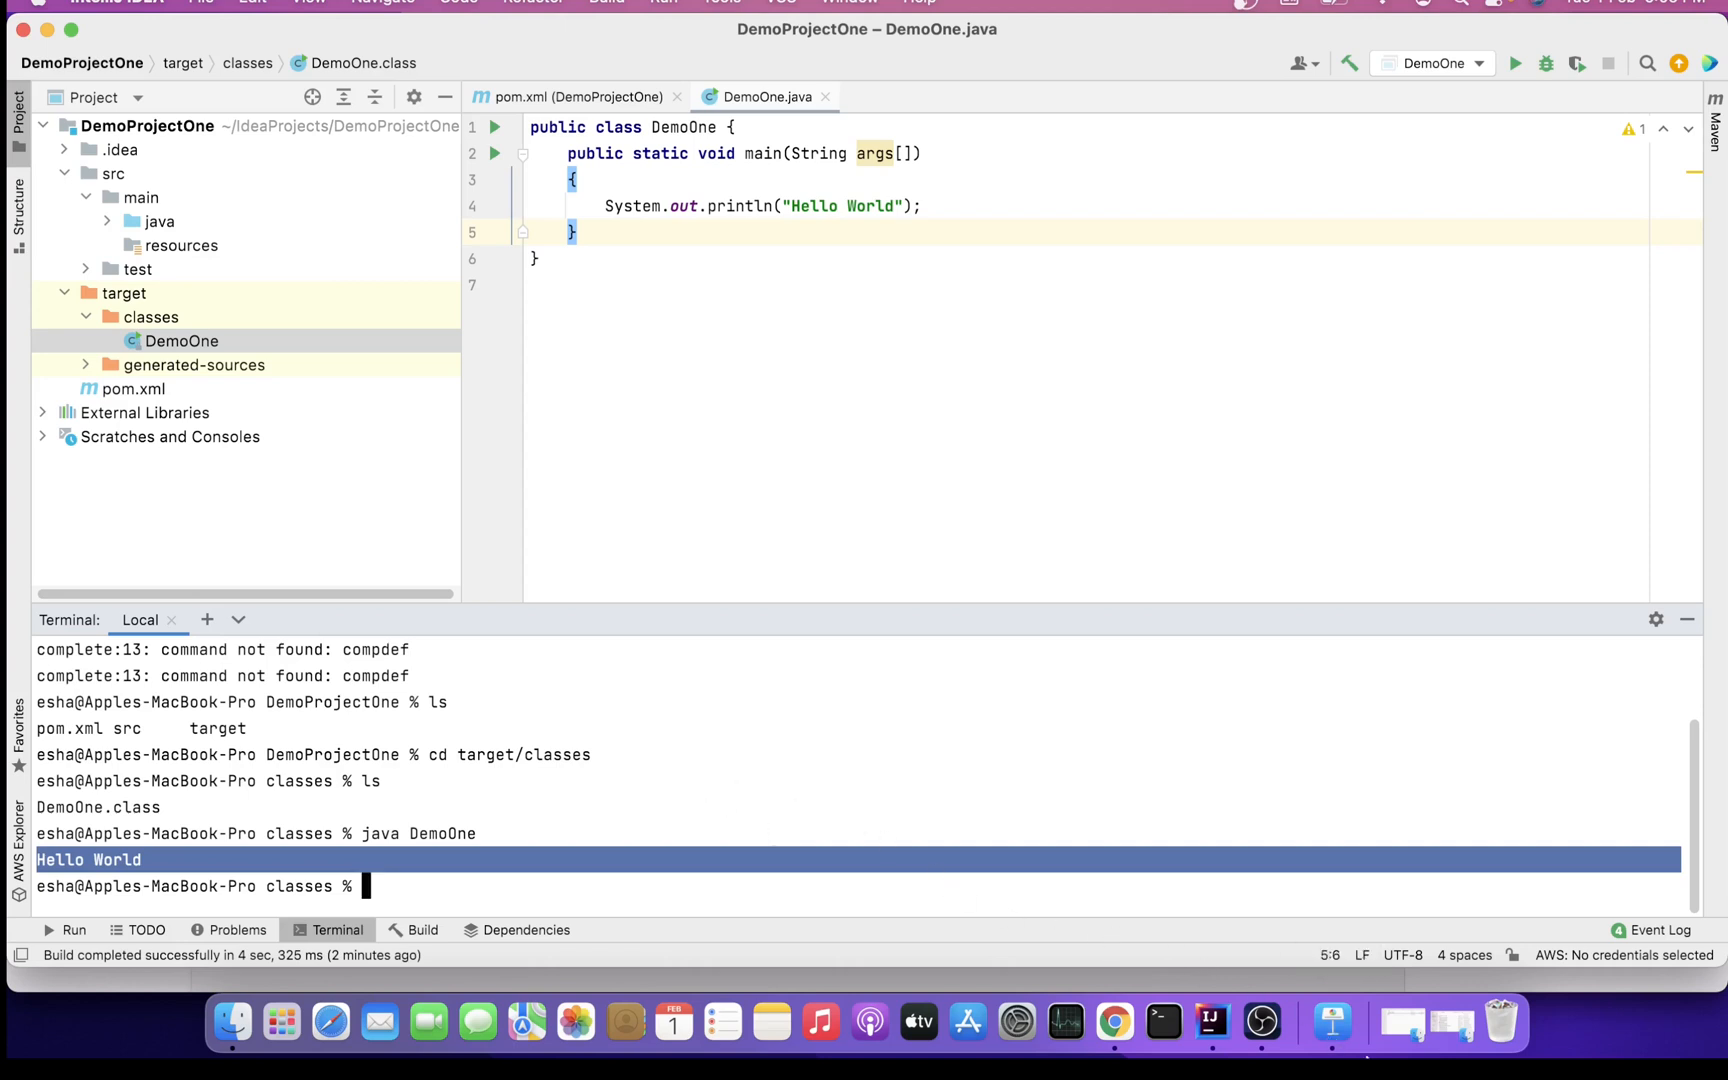
left_click(1331, 1022)
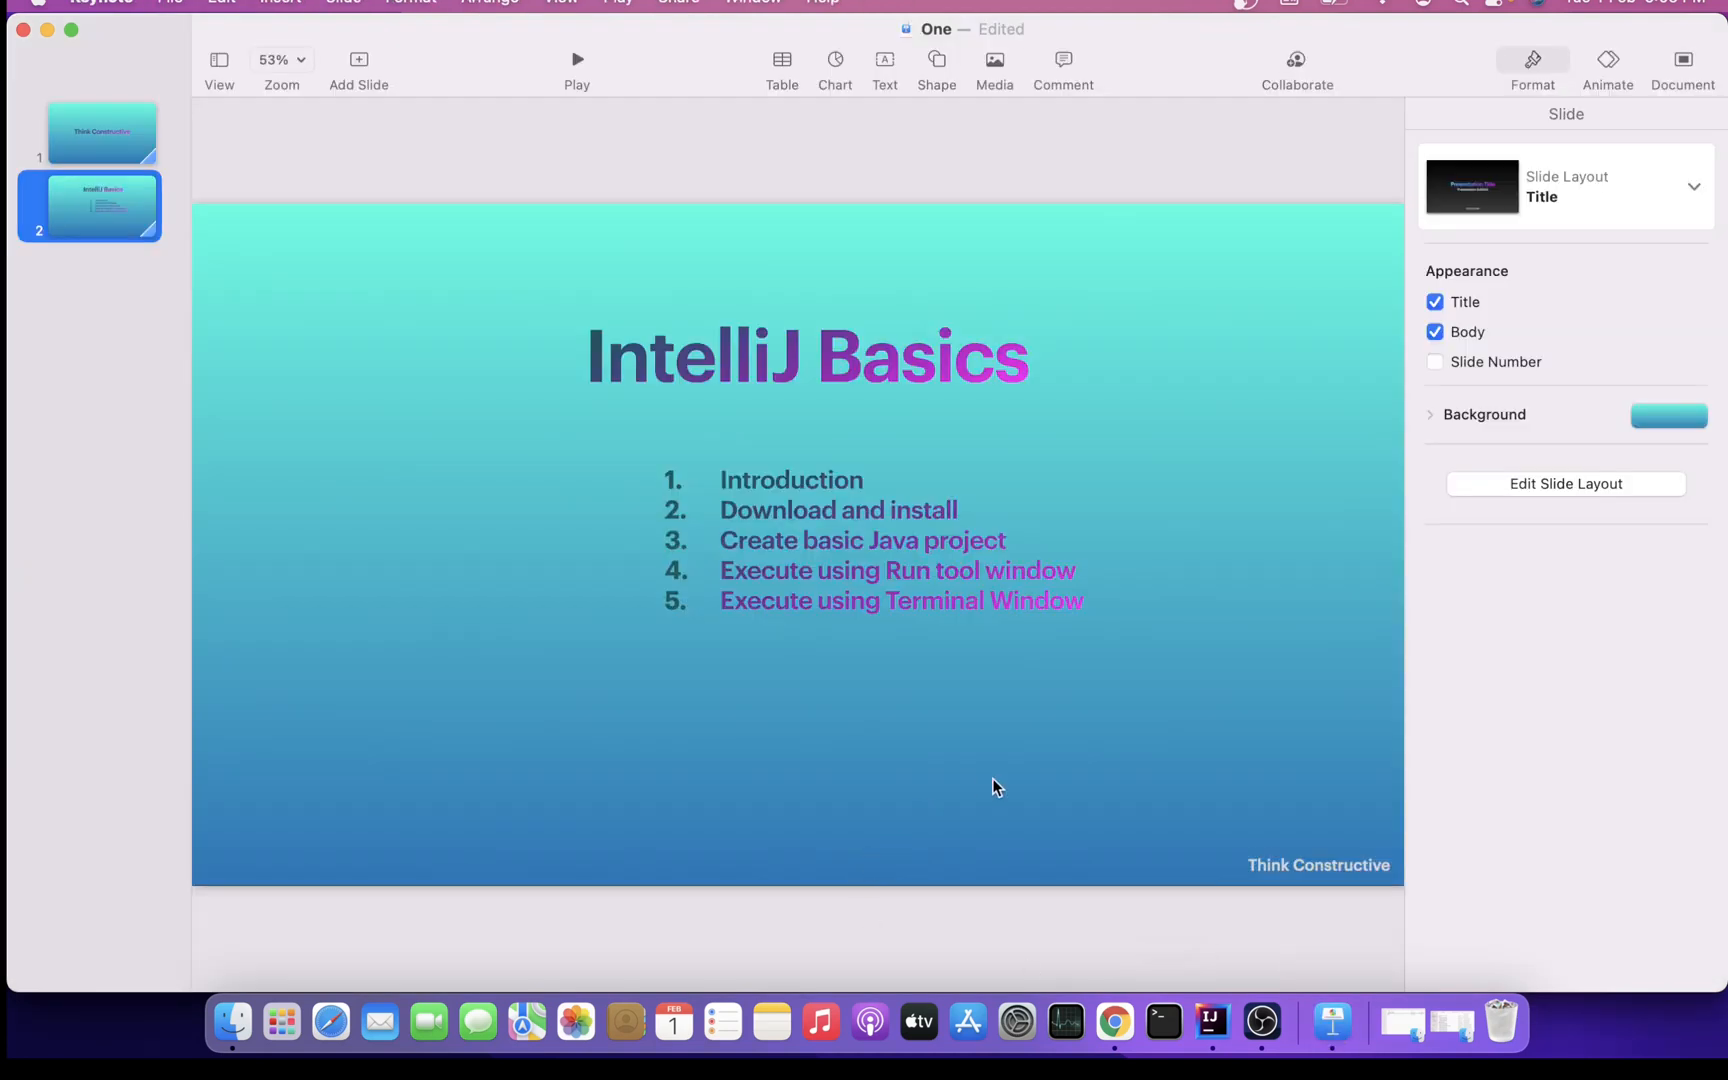